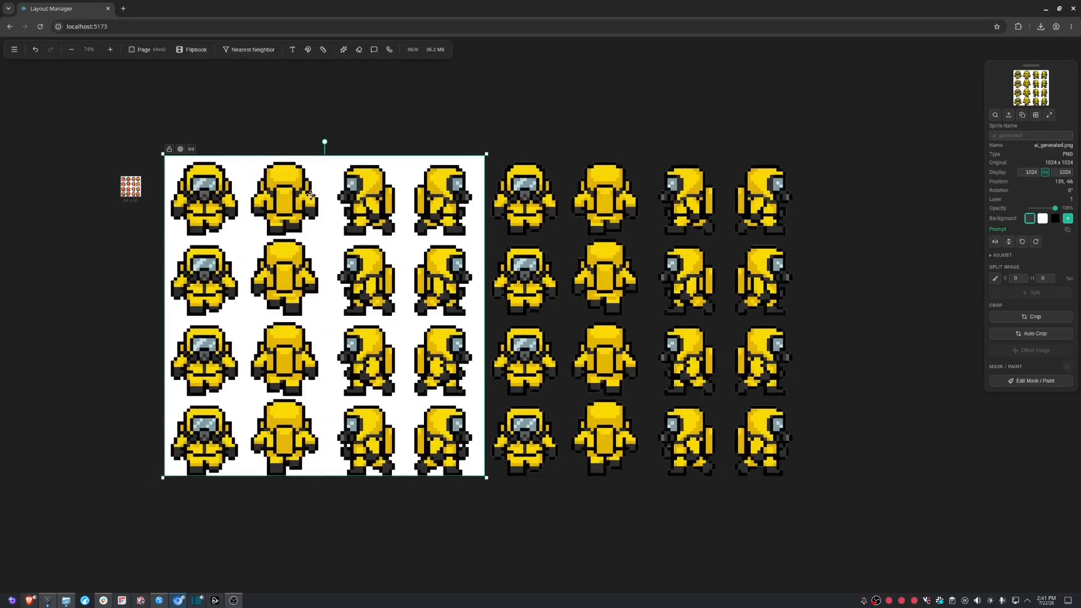
- Inspect the white-background sprite sheet's Background layer up close in the mask and paint editor, and leave without applying
left_click(1031, 370)
left_click(52, 86)
left_click(31, 241)
scroll(379, 239, "up", 8)
scroll(619, 265, "down", 8)
left_click(1031, 259)
- Examine the sprite edges on the transparent sheet's Background layer in the mask and paint editor, and apply
right_click(678, 313)
left_click(736, 380)
left_click_drag(273, 234, 715, 171)
left_click_drag(845, 337, 430, 423)
scroll(524, 338, "up", 5)
scroll(525, 431, "up", 2)
left_click(1031, 370)
left_click(52, 85)
scroll(474, 445, "up", 8)
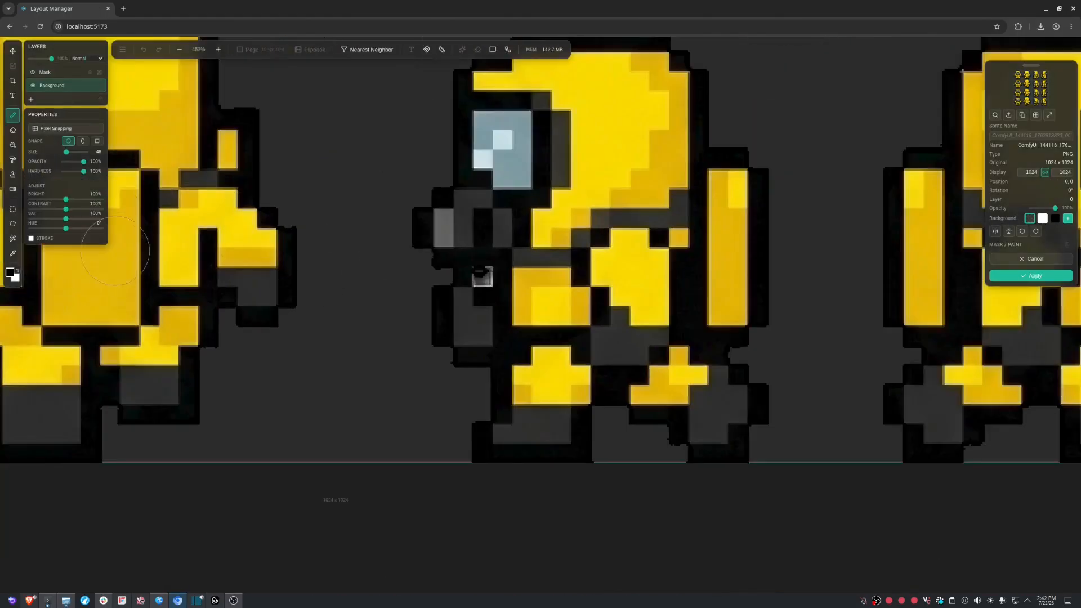
scroll(480, 278, "down", 10)
left_click(1031, 276)
- Split the sprite sheet image with V set to 4 and H set to 4
left_click(1018, 269)
type("4")
left_click(1046, 268)
type("4")
left_click(1031, 282)
- Batch rename the split sprites column by column, using walk_right for the last column
left_click(1031, 146)
key("Return")
left_click_drag(470, 135, 479, 496)
left_click(1031, 146)
left_click_drag(583, 147, 541, 495)
left_click(1031, 145)
left_click_drag(675, 136, 619, 495)
left_click(1032, 146)
type("walk_right")
key("Return")
- Preview the walk animation of each sprite column in turn
left_click_drag(388, 124, 389, 463)
left_click(969, 559)
left_click_drag(471, 124, 469, 463)
left_click_drag(550, 108, 550, 463)
left_click_drag(629, 124, 629, 463)
left_click_drag(469, 124, 466, 463)
left_click(406, 549)
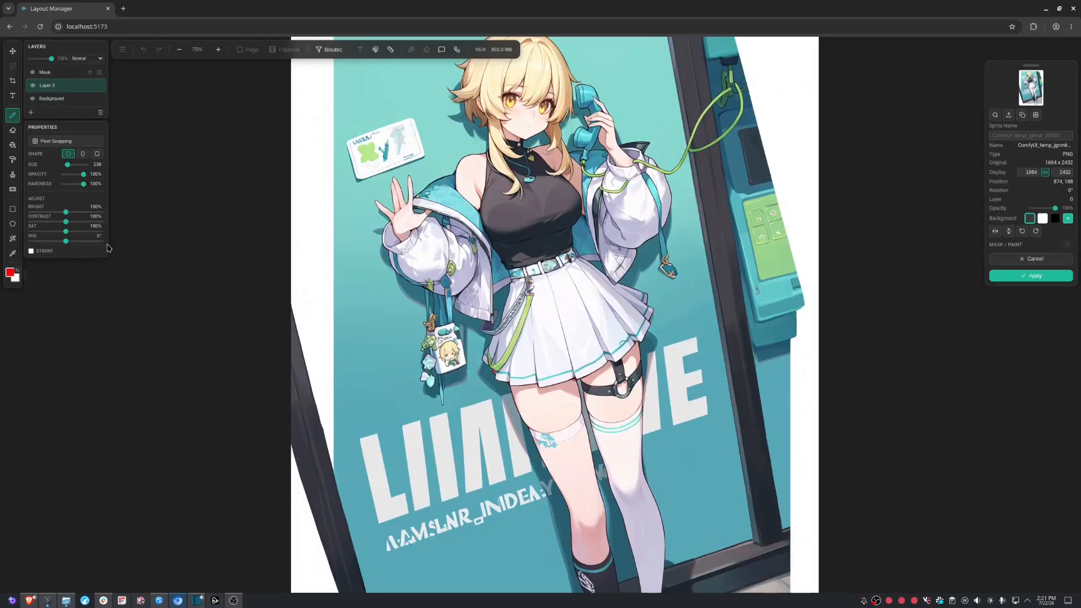
- Paint red on Layer 3 over the card, the hanging charms, the jacket charm and the wall phone, erasing any excess
left_click_drag(360, 160, 411, 135)
left_click(674, 273)
key("e")
left_click(405, 200)
left_click_drag(405, 200, 345, 226)
key("b")
left_click_drag(705, 239, 722, 290)
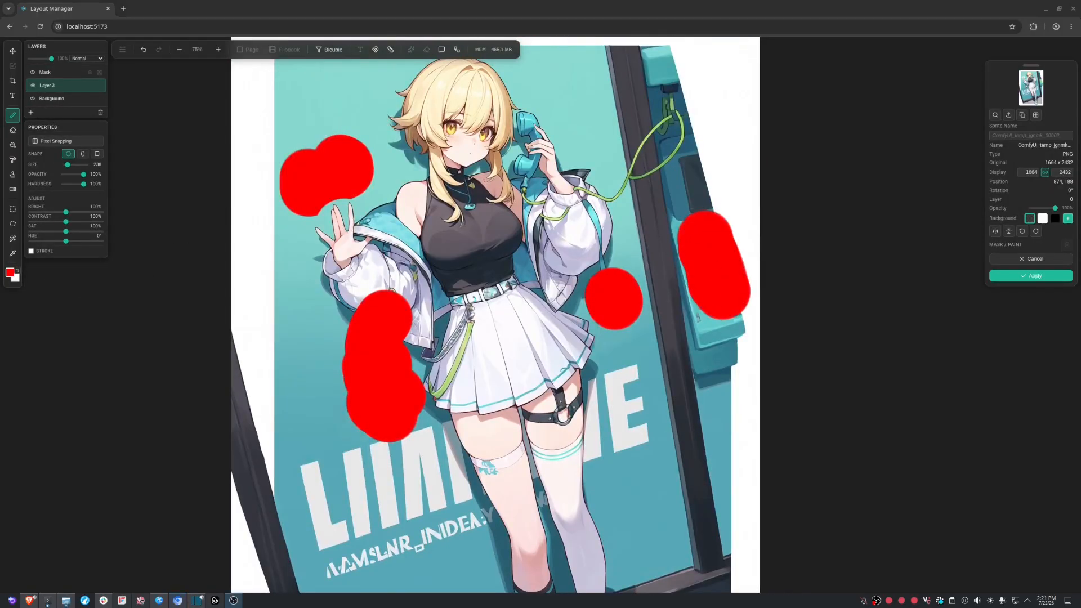
- Paint red over the small lettering and between the girl's legs with a finer size 28 brush, and apply the paint
left_click_drag(327, 437, 379, 283)
left_click_drag(388, 423, 517, 380)
key("bracketleft")
key("bracketleft")
key("bracketleft")
key("bracketleft")
key("bracketleft")
scroll(549, 366, "up", 10)
left_click_drag(698, 290, 670, 324)
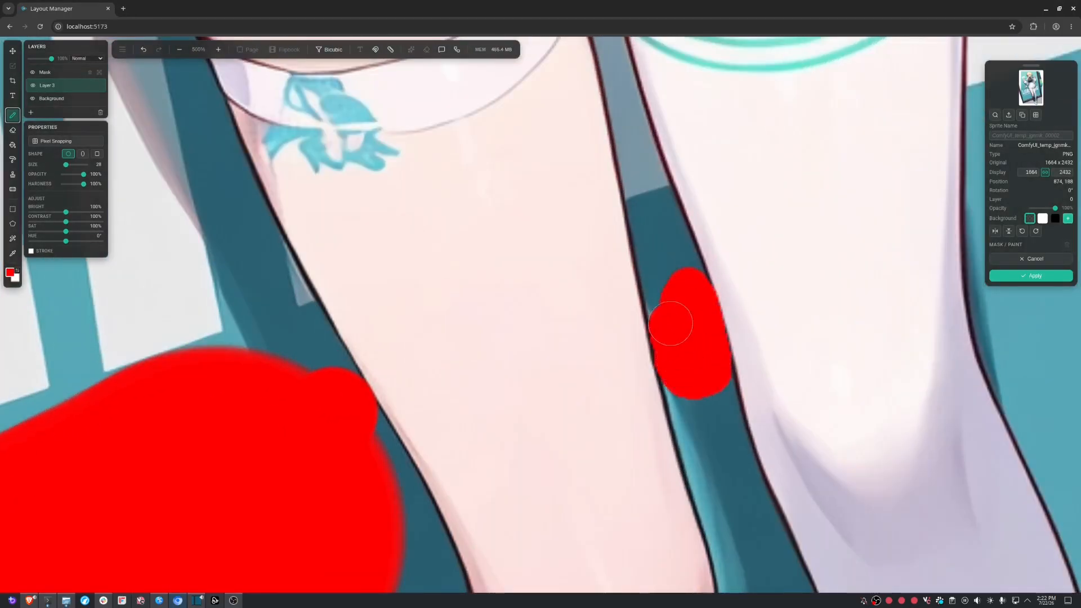
scroll(641, 380, "down", 12)
left_click_drag(637, 370, 608, 375)
left_click(1031, 276)
- Set up a 9:16 image generation from the painted picture with a prompt starting "remove the red paint over"
left_click_drag(591, 214, 551, 223)
left_click(303, 49)
left_click(128, 216)
left_click(100, 140)
type("remove the red paint over")
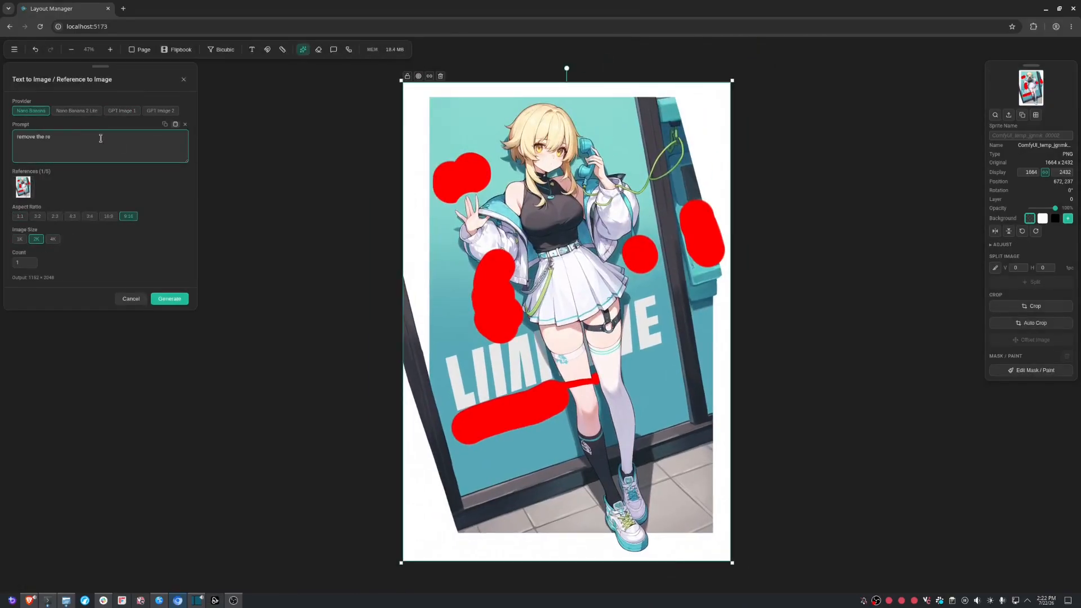
- Add a layer to the picture and paint red over the green phone cord on the sleeve and below the handset
scroll(616, 187, "up", 15)
left_click(1031, 371)
left_click(31, 99)
left_click(784, 553)
key("b")
left_click_drag(624, 196, 602, 260)
left_click_drag(489, 250, 511, 304)
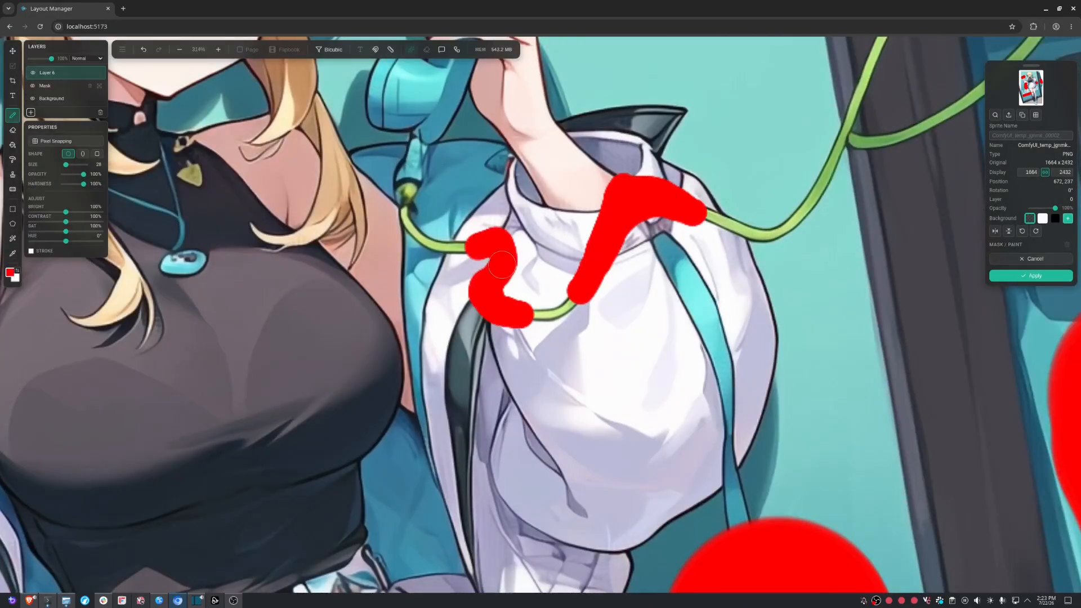
left_click_drag(421, 141, 412, 186)
- Paint red over the upper part of the skirt strap and the phone cord near the wall phone
scroll(352, 165, "down", 11)
scroll(338, 479, "up", 5)
left_click_drag(415, 303, 425, 377)
scroll(496, 439, "down", 9)
scroll(665, 238, "up", 3)
mouse_move(605, 273)
left_mouse_down()
mouse_move(678, 194)
mouse_move(642, 211)
left_mouse_up()
scroll(670, 101, "down", 7)
key("bracketright")
key("bracketright")
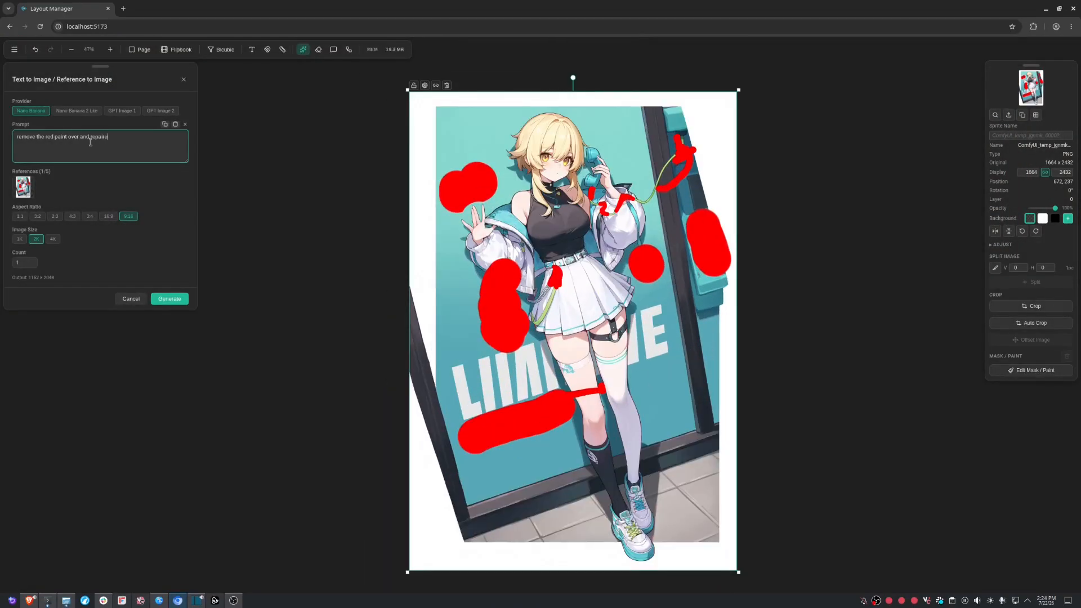
- Generate an image with the prompt "remove the red paint over and repair the image of a cute anime style girl speaking on a public telephone."
type("the image of a cute anime style girl speaking on a public telephone.")
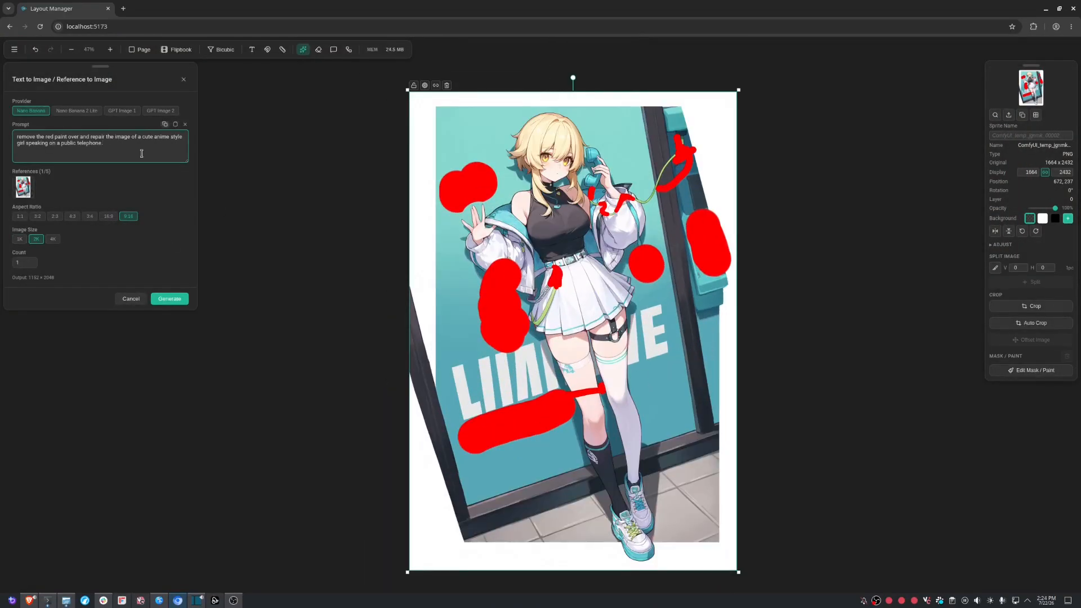
left_click(179, 298)
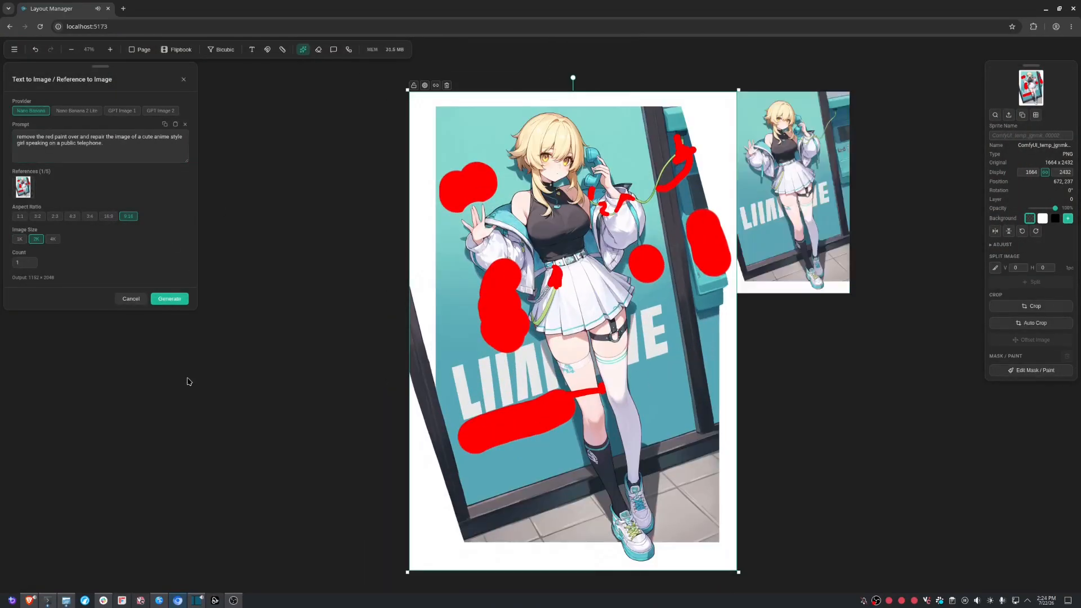
scroll(845, 313, "up", 5)
left_click_drag(845, 313, 595, 338)
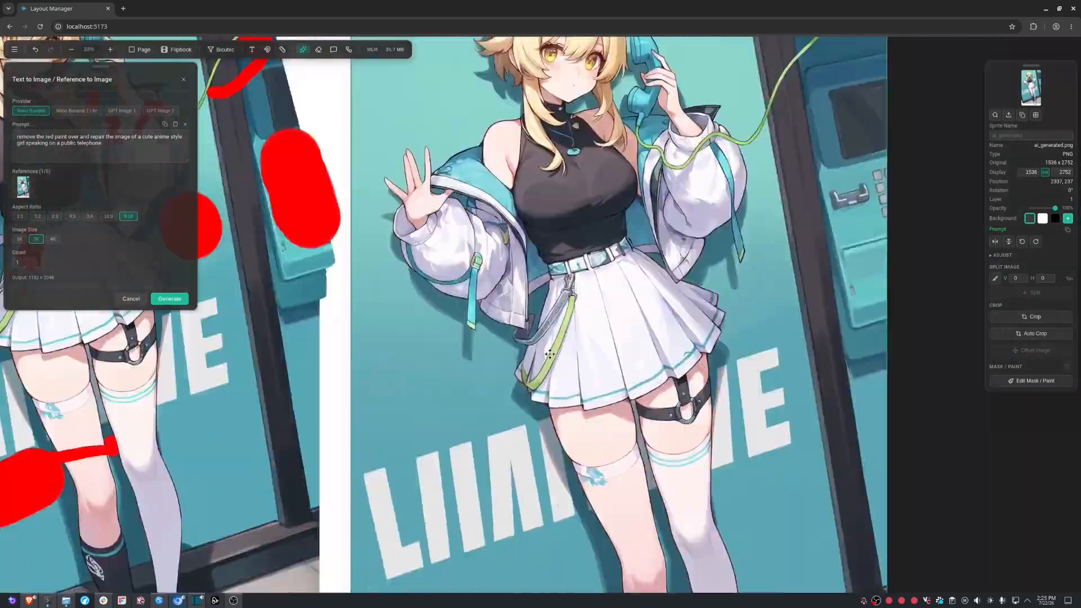
scroll(275, 264, "up", 2)
left_click_drag(274, 264, 270, 463)
scroll(271, 462, "down", 5)
left_click_drag(692, 259, 709, 186)
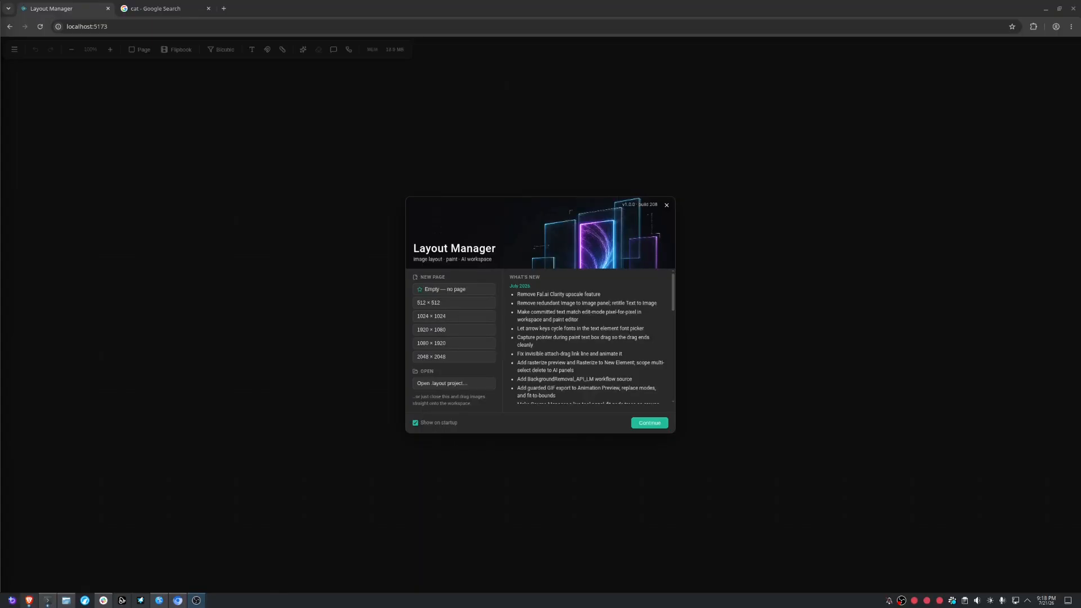
- Start an empty workspace with no page and bring in the cat photo from the Google Search results
left_click(478, 290)
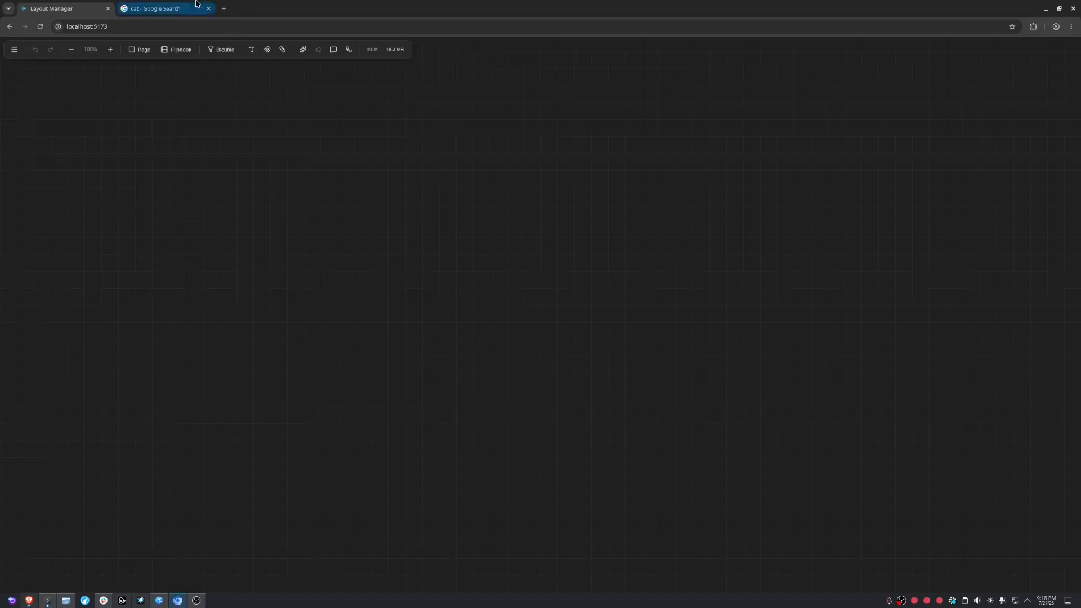
left_click(196, 3)
left_click_drag(874, 289, 254, 266)
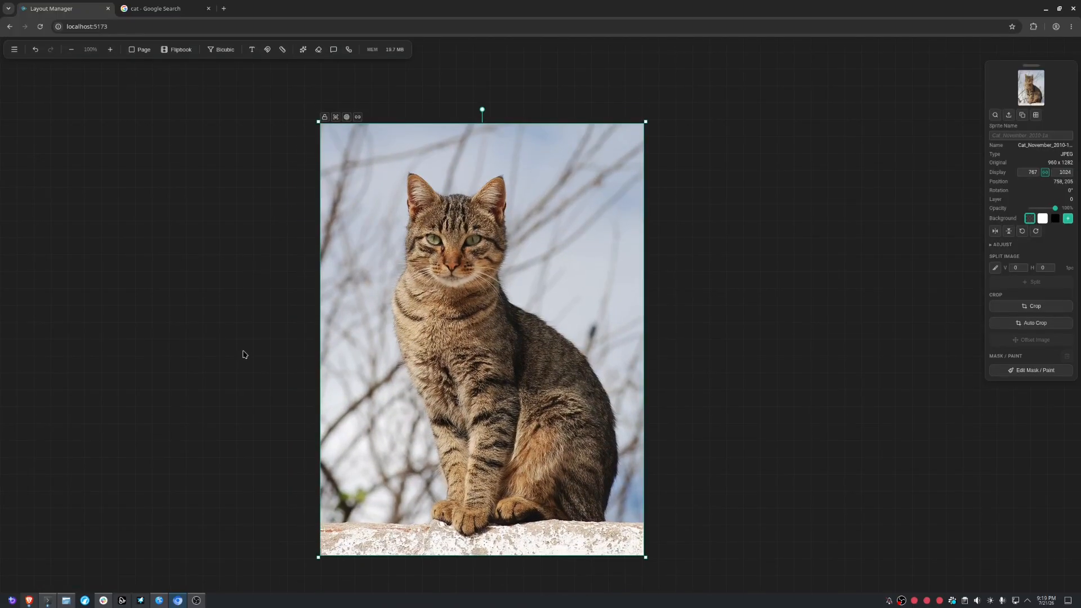
- Compare the scale filters on the cat's face up close and set the filter to Nearest Neighbor
left_click(221, 49)
left_click(241, 93)
left_click(233, 49)
left_click(238, 76)
scroll(386, 241, "up", 6)
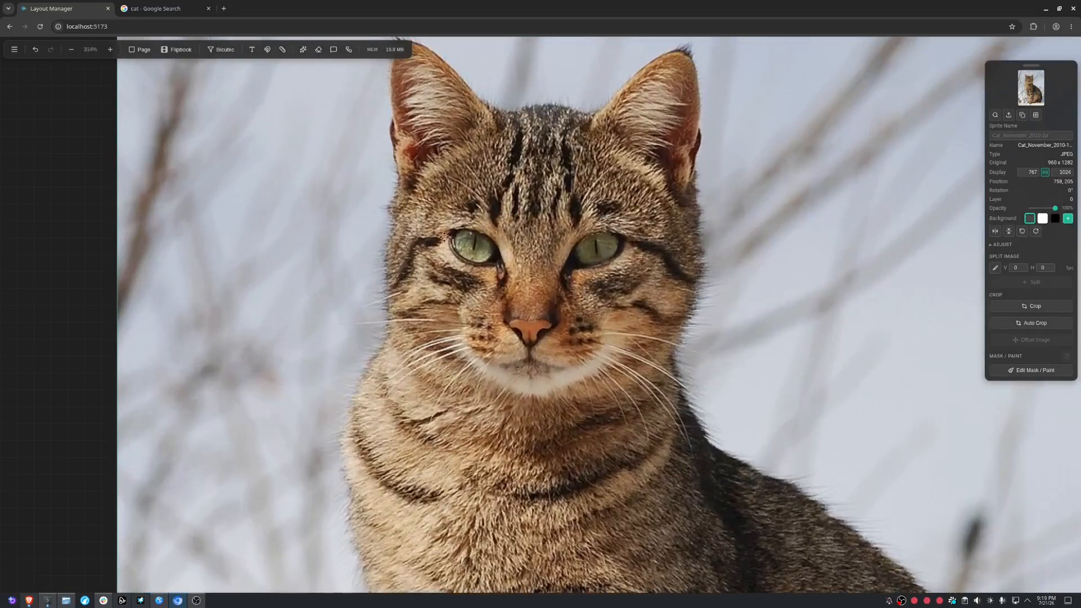
scroll(406, 241, "up", 13)
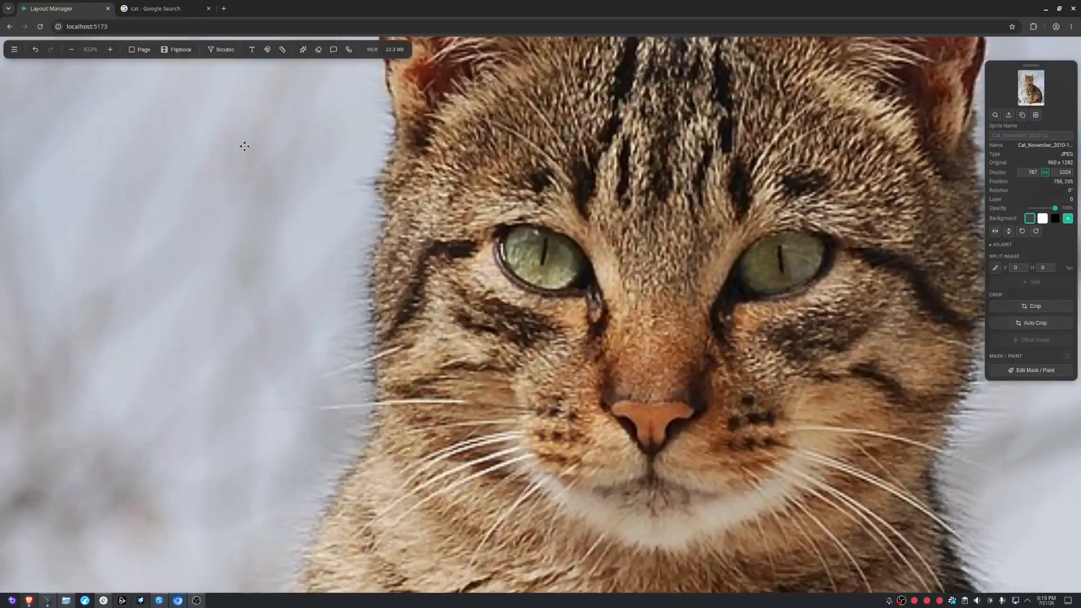
left_click(221, 49)
left_click(241, 91)
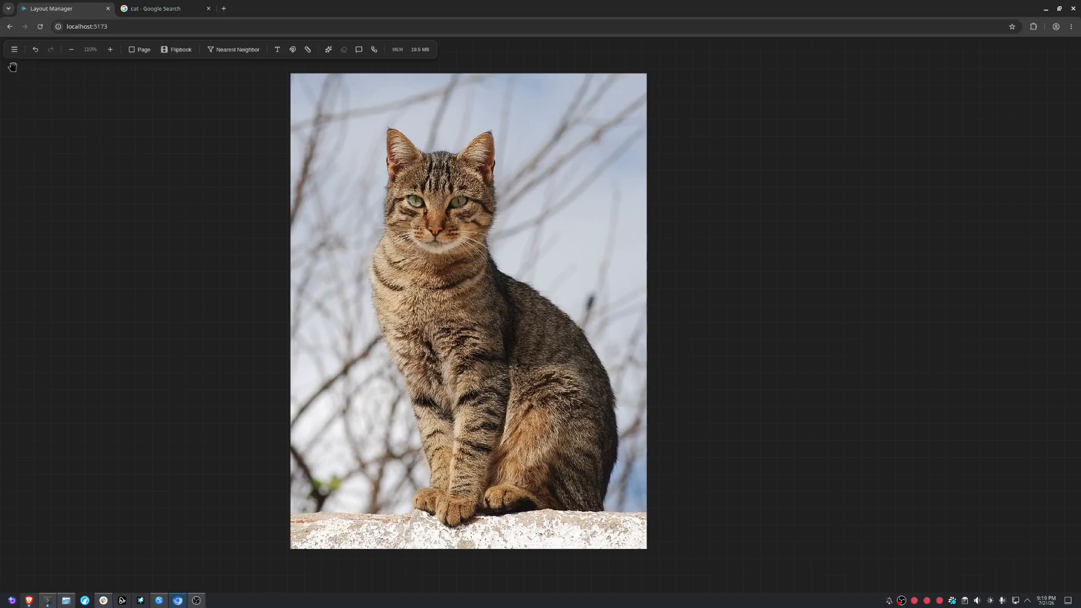
- Open the preferences, try the Light theme and return to the Dark theme
left_click(12, 54)
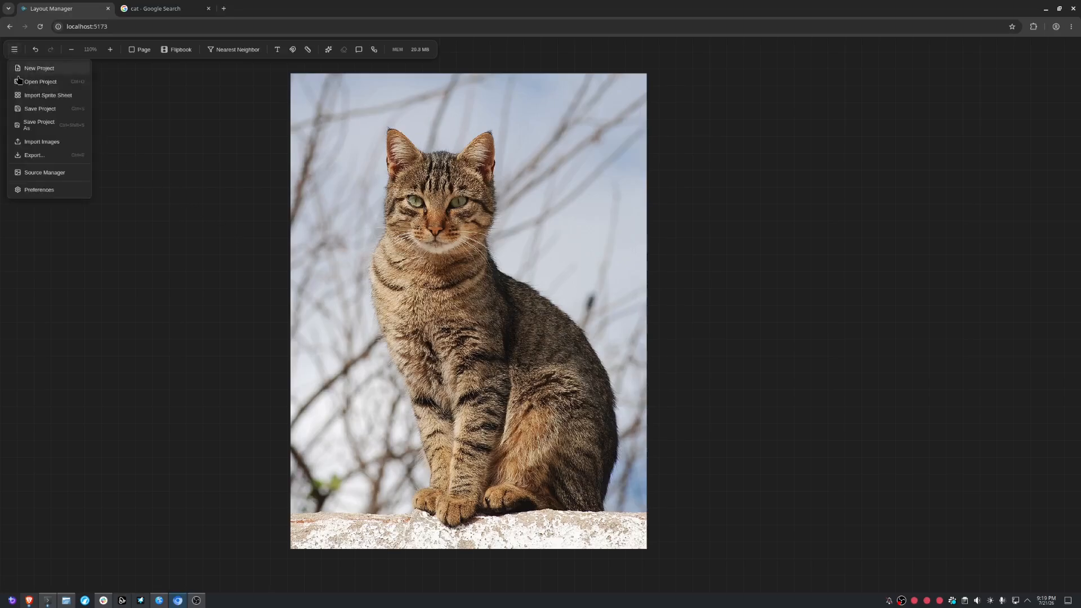
left_click(40, 190)
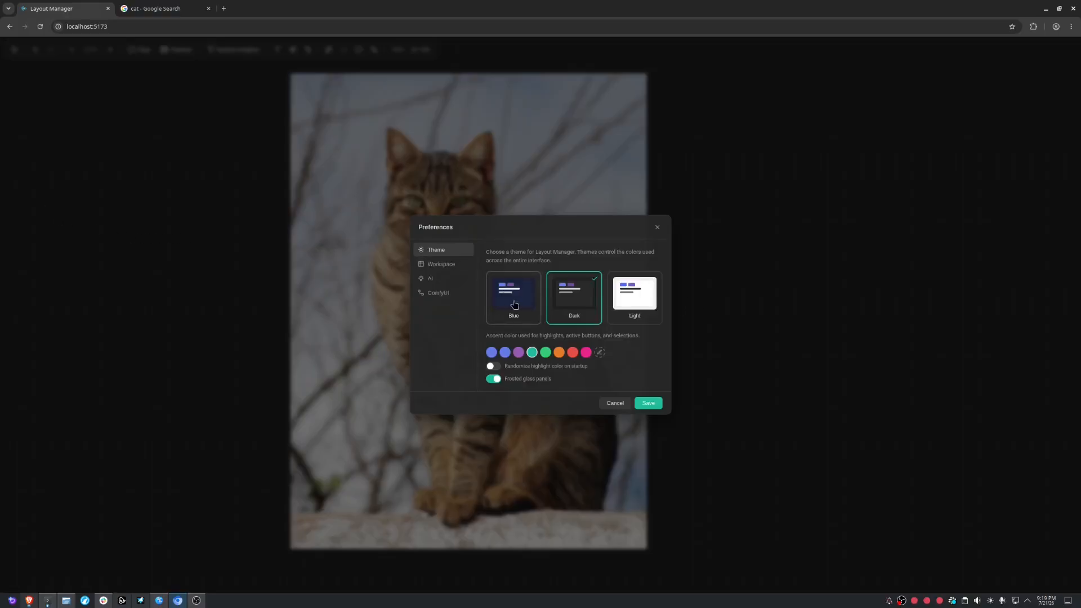
left_click(621, 306)
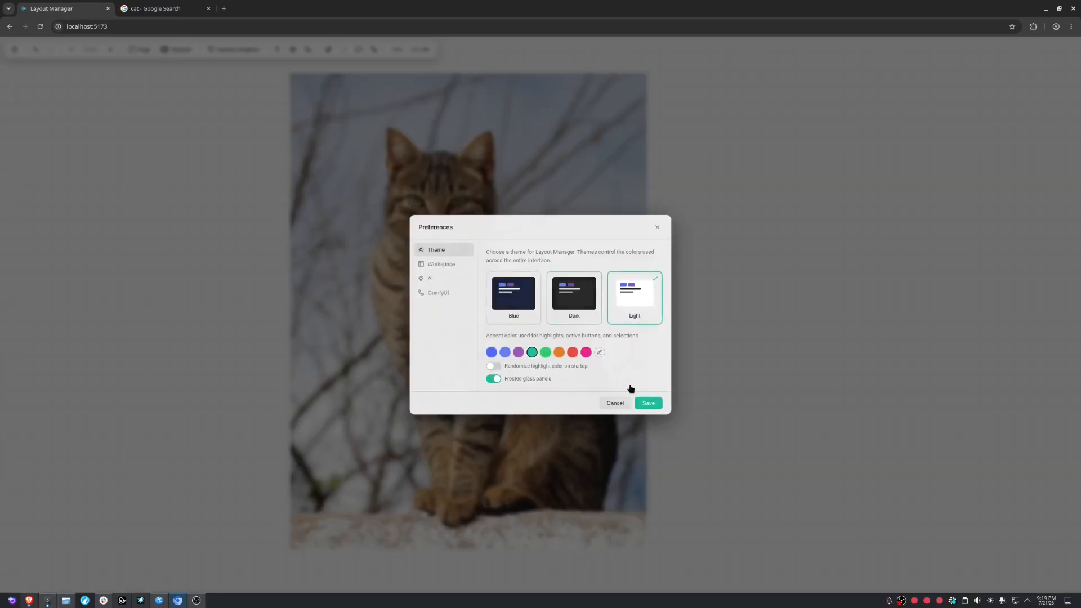
left_click(579, 291)
- Try the purple and green accent colors and the startup color randomization, restoring the teal accent with randomization off
left_click(520, 354)
left_click(534, 354)
left_click(546, 353)
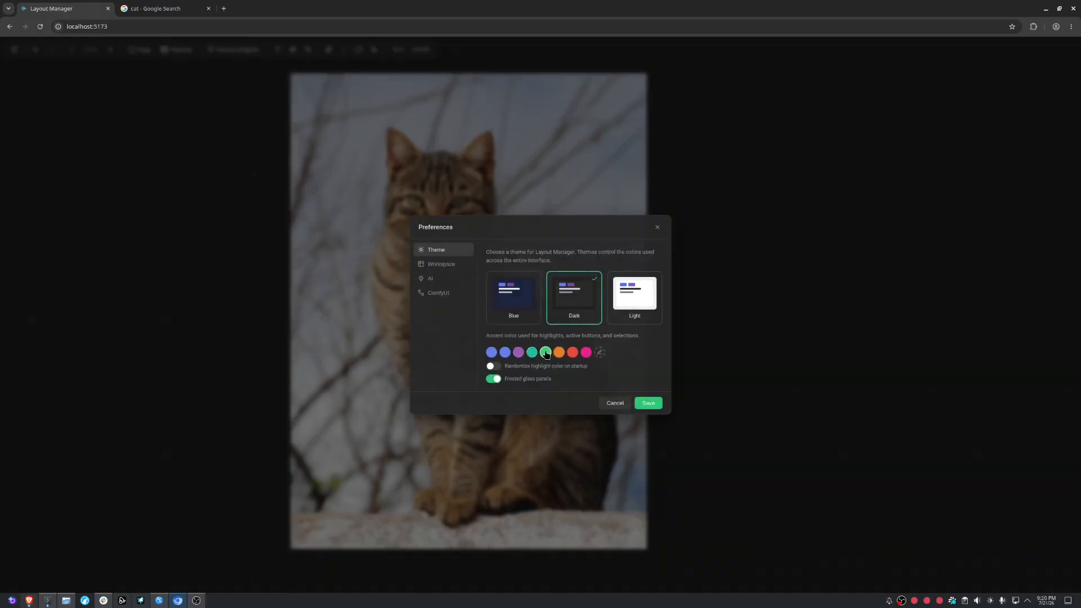
left_click(532, 353)
left_click(490, 367)
left_click(492, 366)
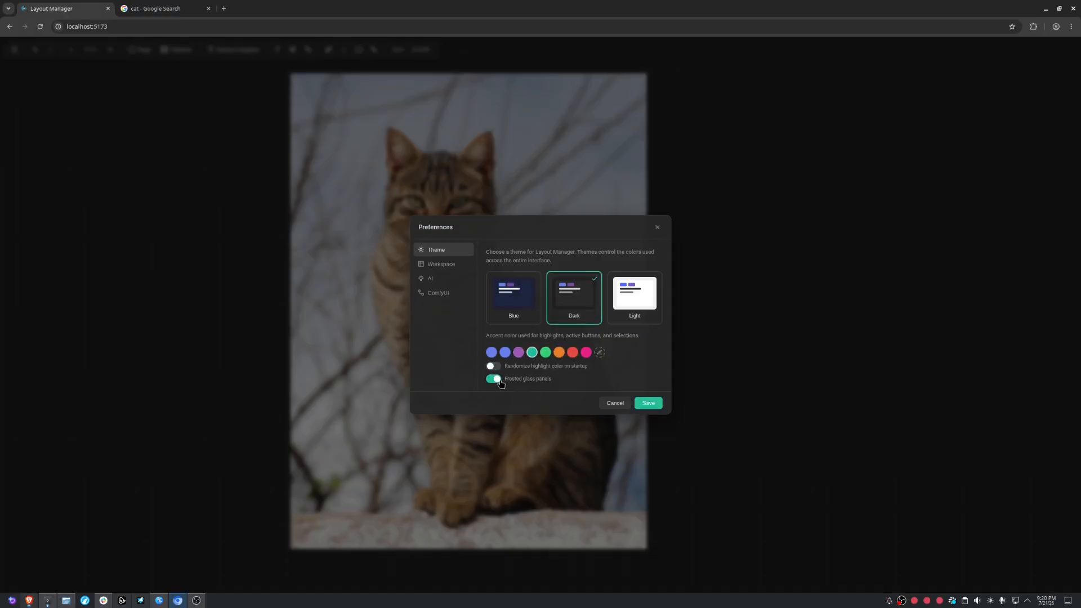
- Turn off the workspace background grid in the preferences and review the AI and ComfyUI settings
left_click(441, 264)
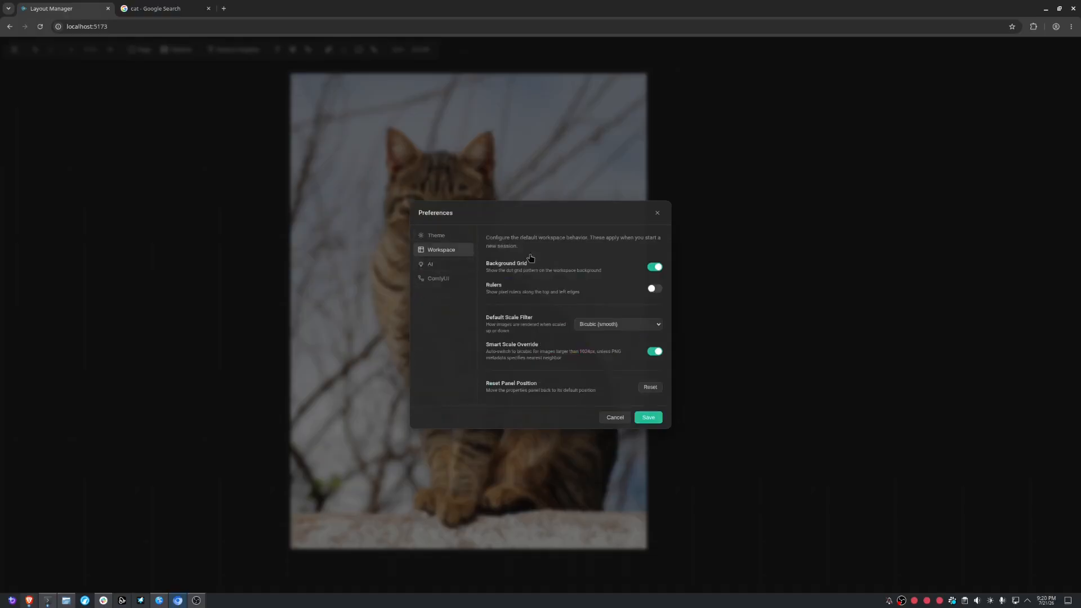
left_click(654, 267)
left_click(431, 264)
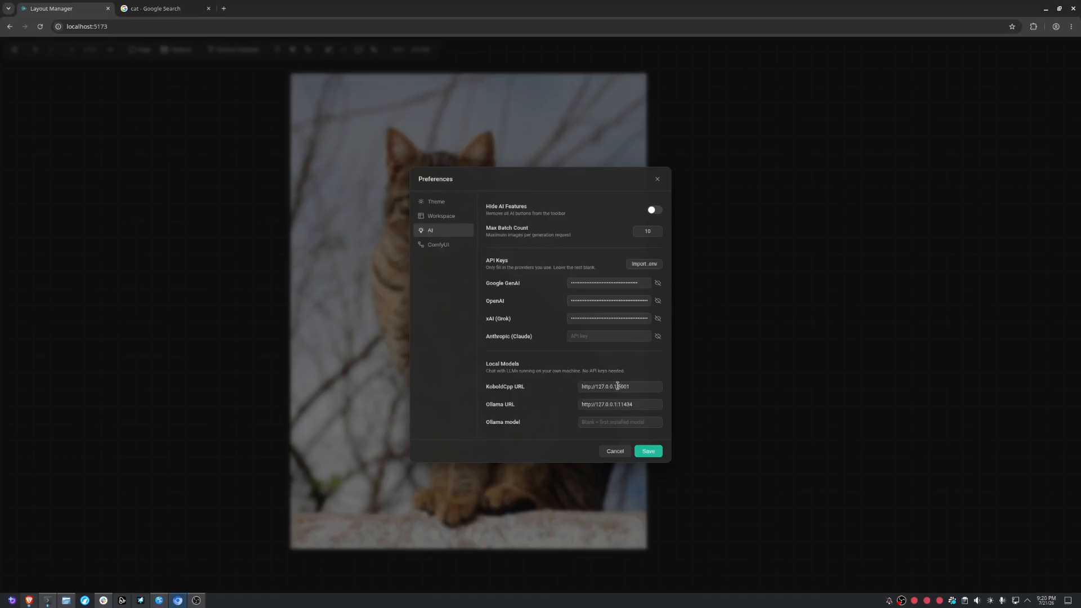
left_click(446, 246)
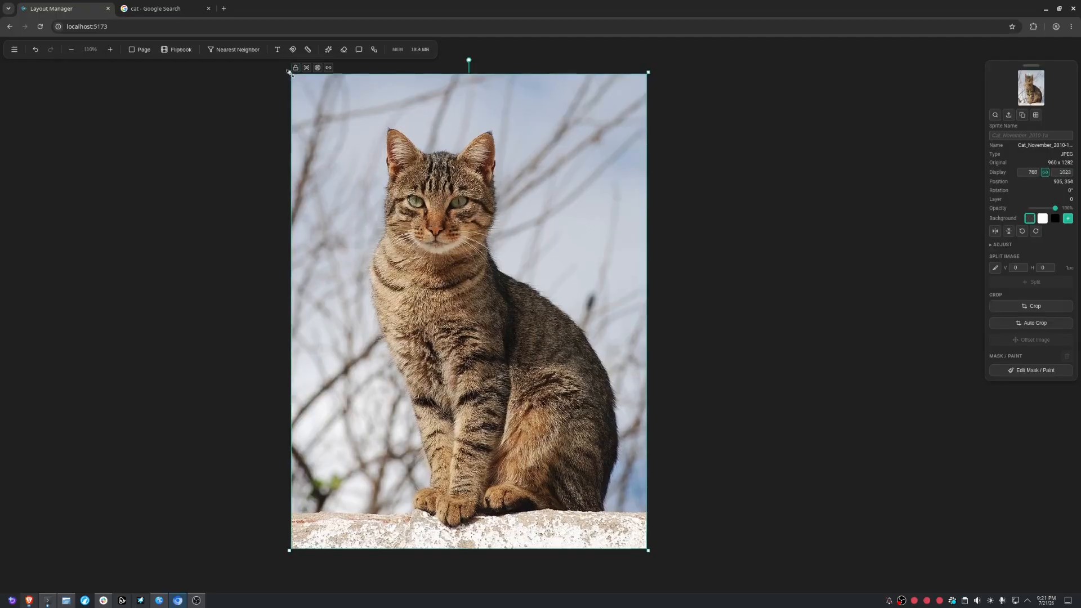
- Scale the cat photo down to a height of about 755 px, try rotating it 30°, and straighten it again
left_click_drag(289, 72, 373, 197)
left_click_drag(517, 184, 575, 308)
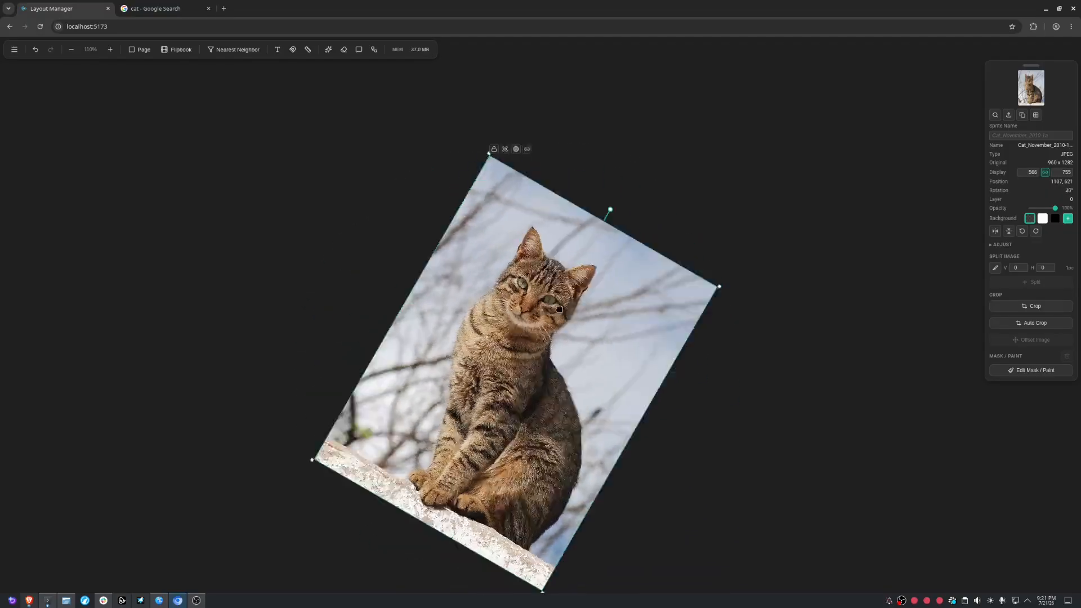
left_click_drag(575, 309, 517, 286)
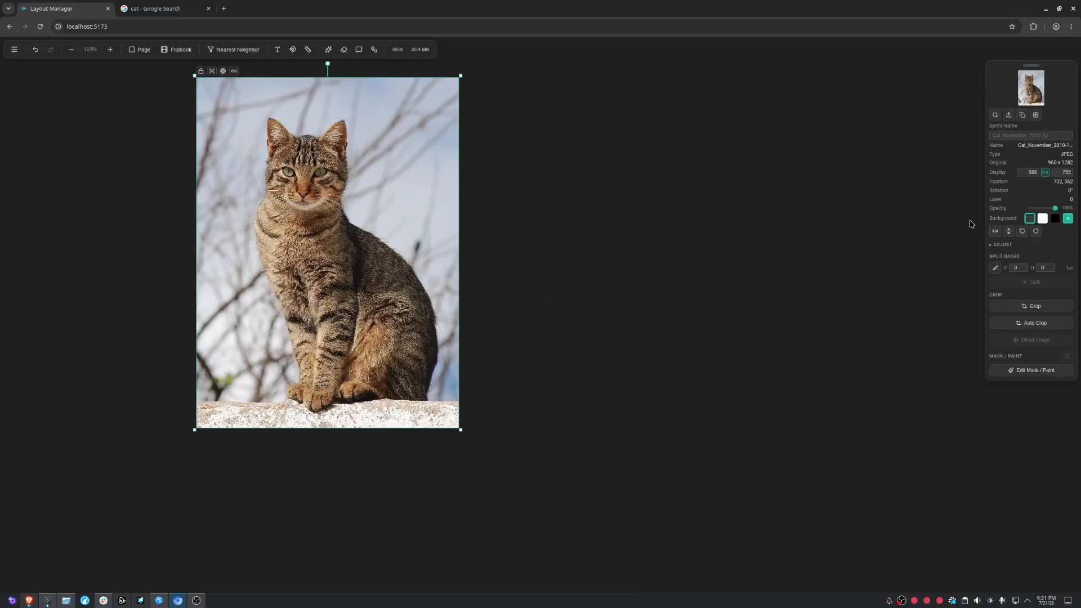
- Duplicate the cat photo six times
left_click(1022, 115)
left_click(1022, 114)
left_click(1022, 115)
key("ctrl+d")
key("ctrl+d")
key("ctrl+d")
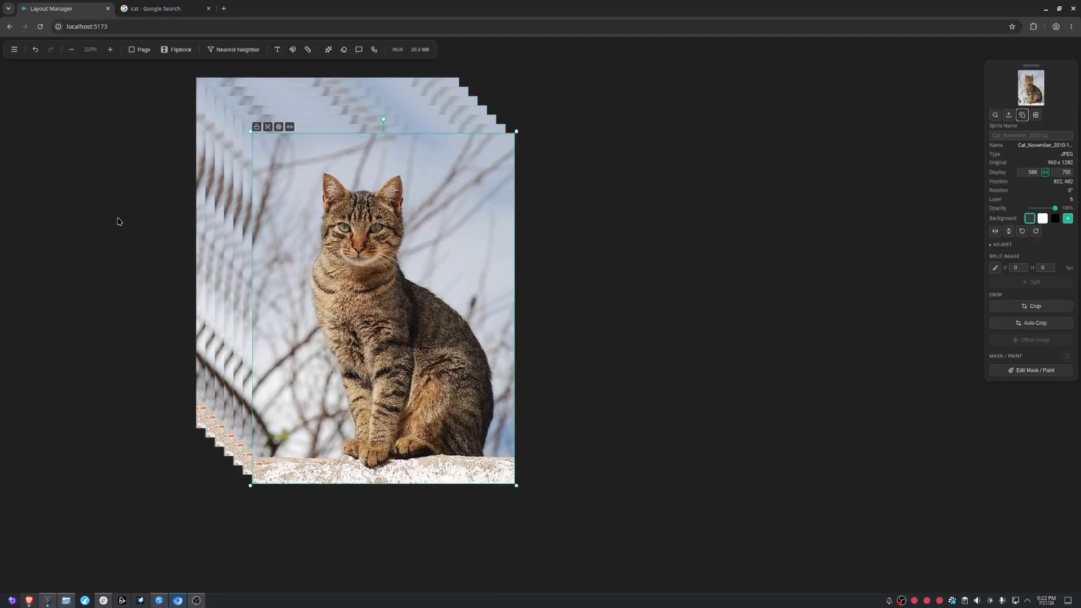
- Select all seven cat photos and align them edge to edge in a single vertical column
left_click_drag(118, 221, 670, 534)
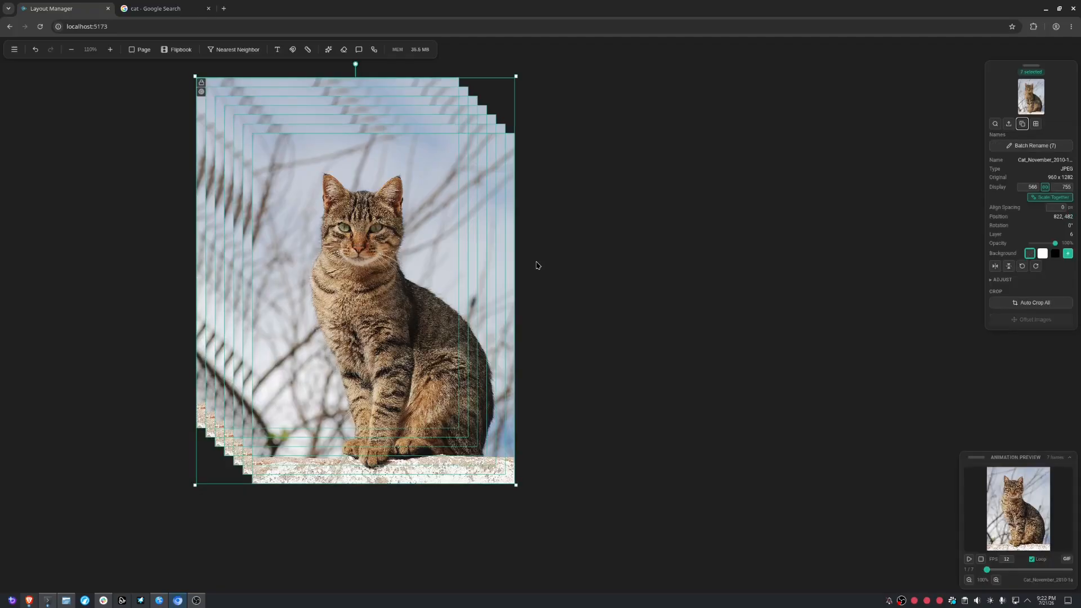
key("ctrl+Right")
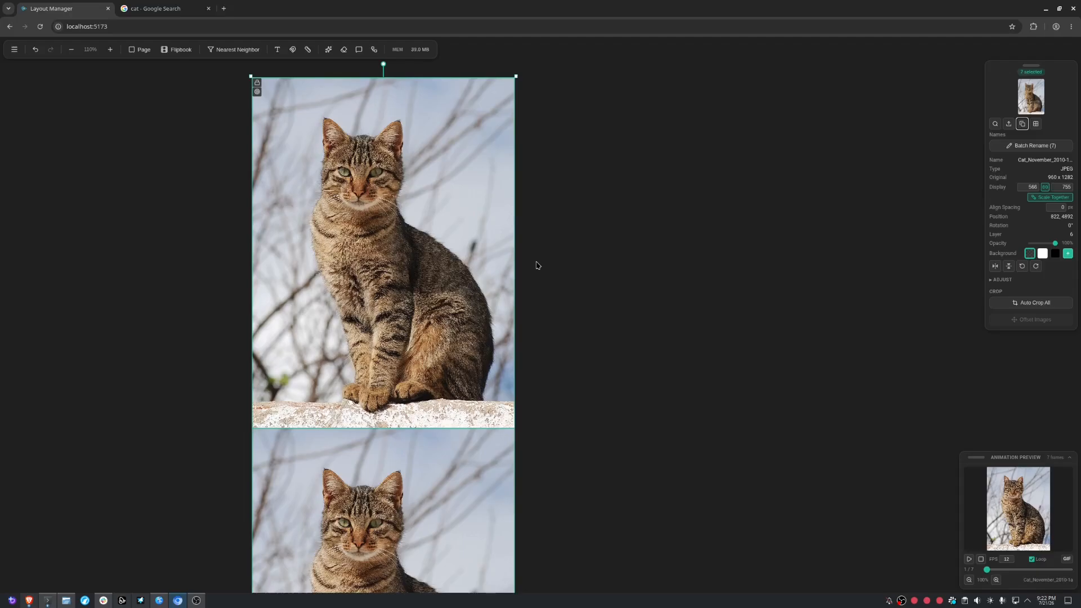
scroll(536, 265, "down", 8)
left_click_drag(586, 314, 593, 366)
scroll(518, 183, "up", 2)
scroll(365, 120, "up", 4)
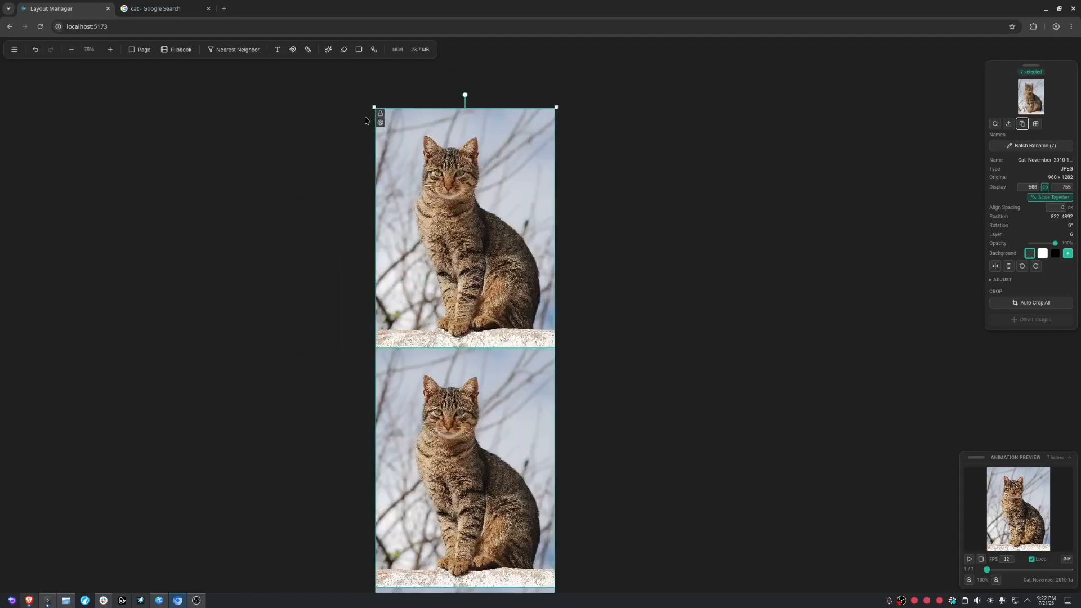
- Arrange the seven selected cat photos in a grid
right_click(518, 226)
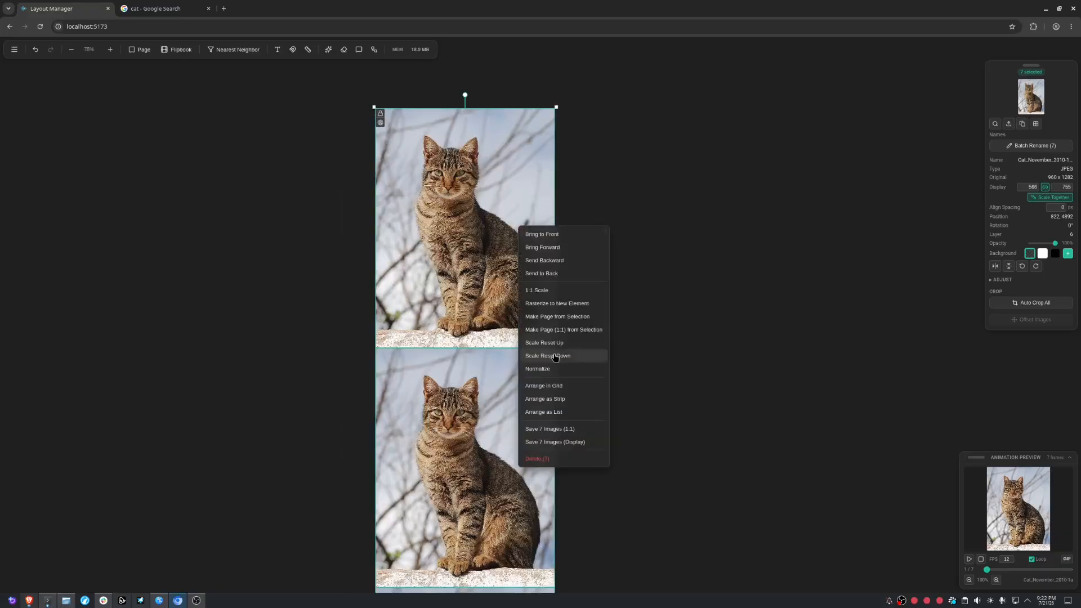
left_click(561, 388)
scroll(569, 378, "down", 4)
left_click_drag(705, 426, 517, 288)
- Arrange the seven selected cat photos as a horizontal strip, and rearrange them as a list
right_click(469, 291)
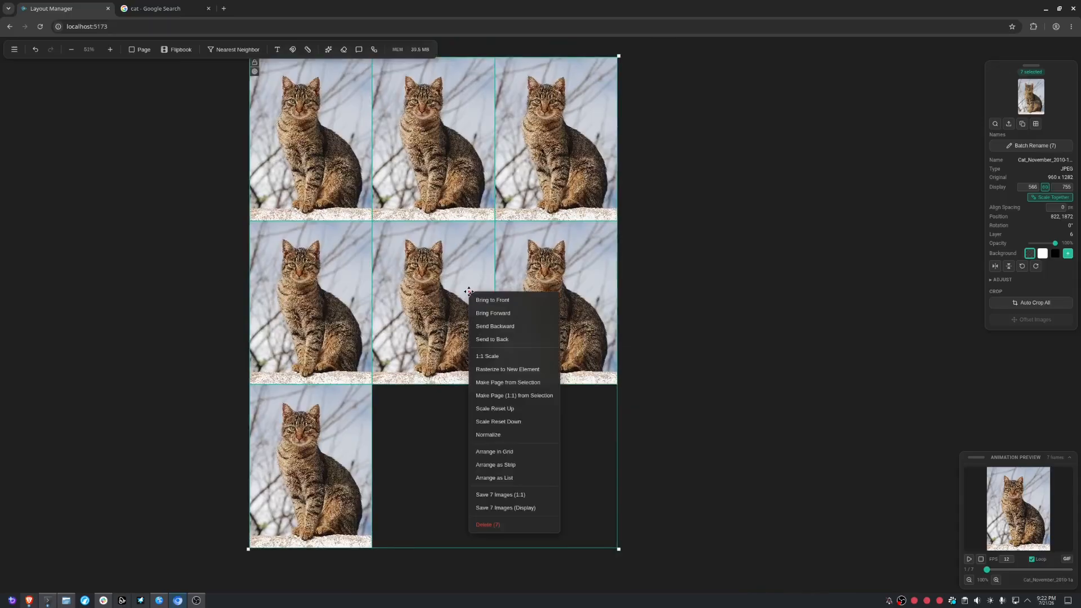
left_click(543, 466)
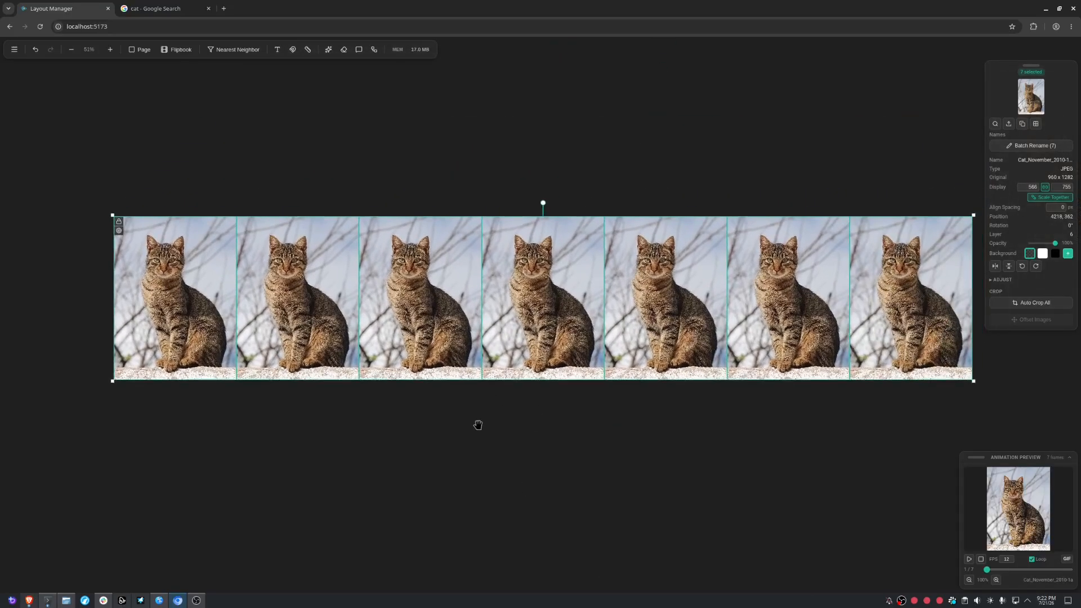
right_click(440, 332)
left_click(482, 516)
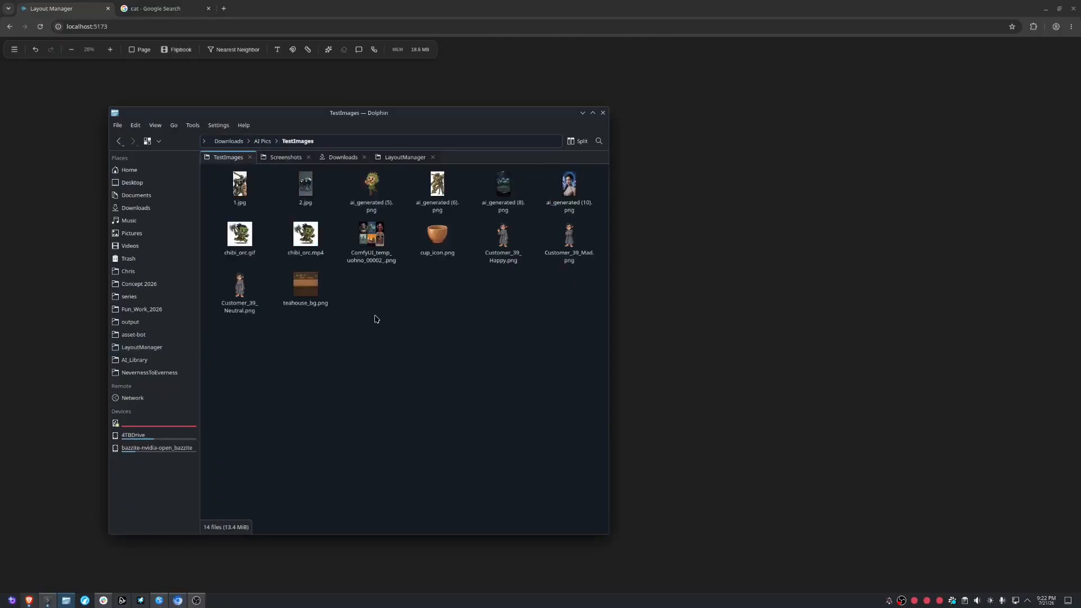
- Import images from the TestImages folder in the file manager into the empty workspace
left_click_drag(376, 319, 698, 299)
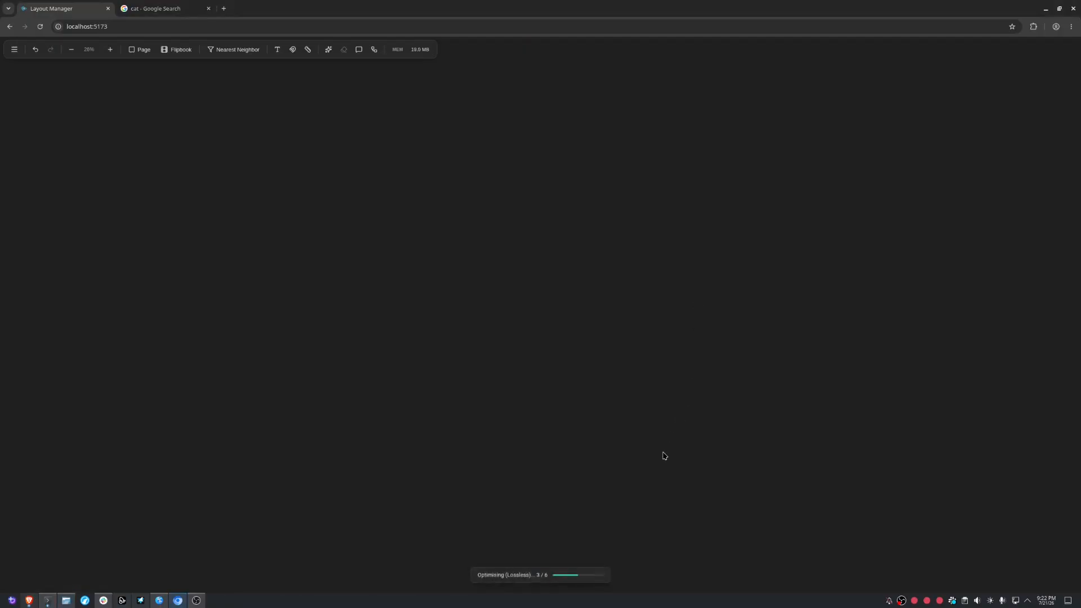
- Select the six imported images and reset them all to 1:1 scale
left_click_drag(710, 437, 252, 291)
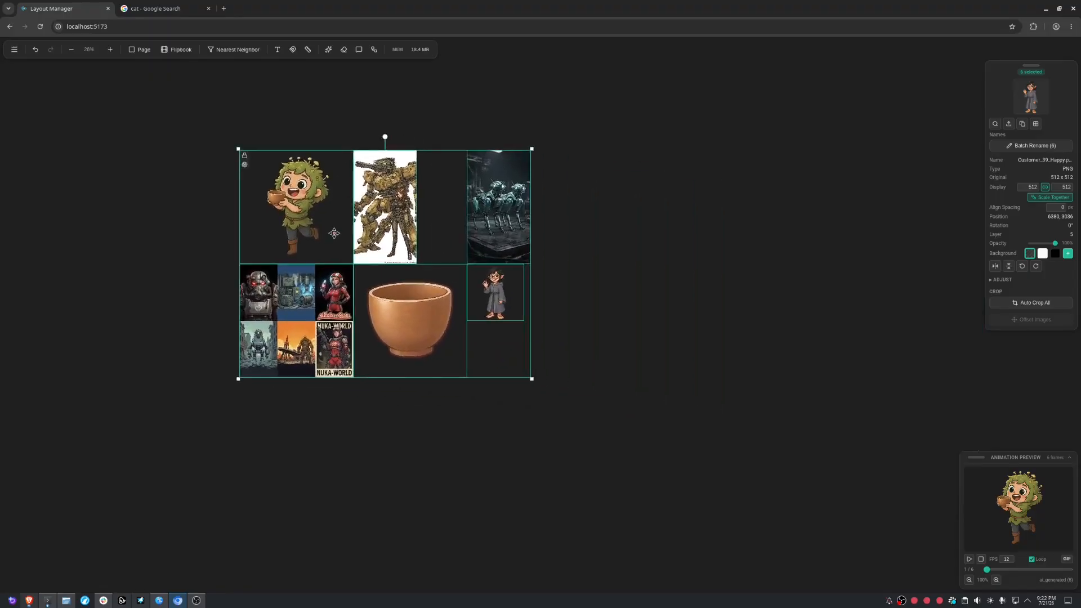
scroll(333, 233, "up", 6)
right_click(431, 248)
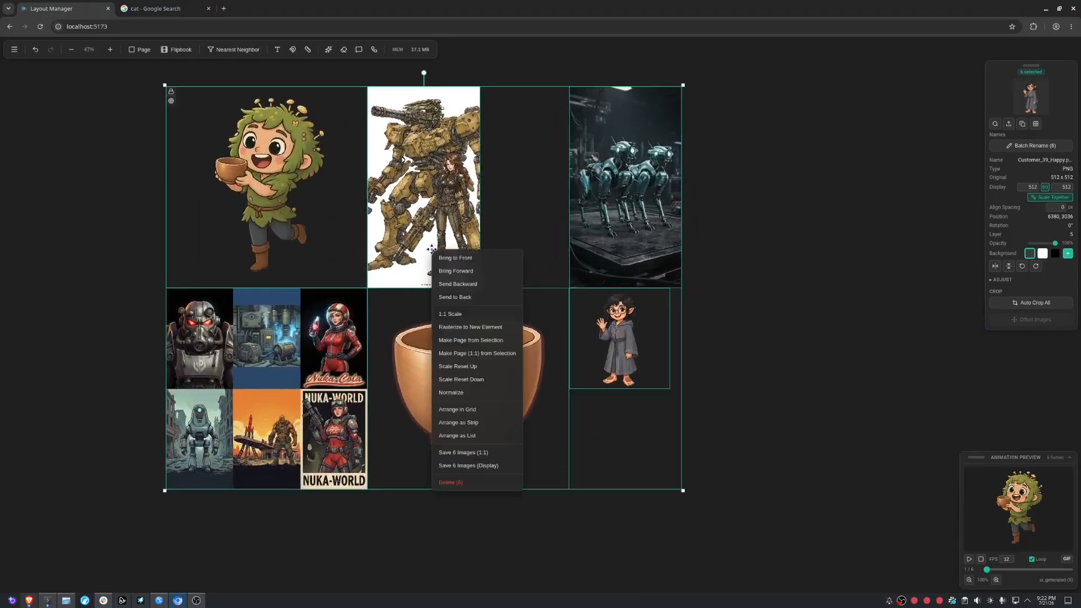
left_click(461, 319)
scroll(455, 363, "down", 3)
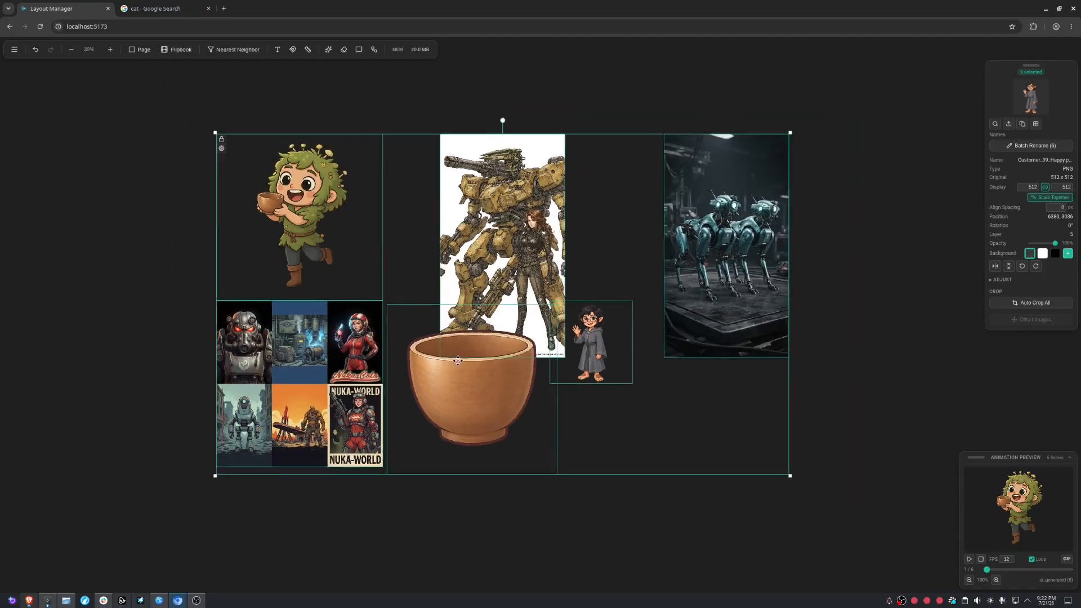
- Align the six selected images edge to edge upward, and pack them leftward along a common bottom edge
key("ctrl+Up")
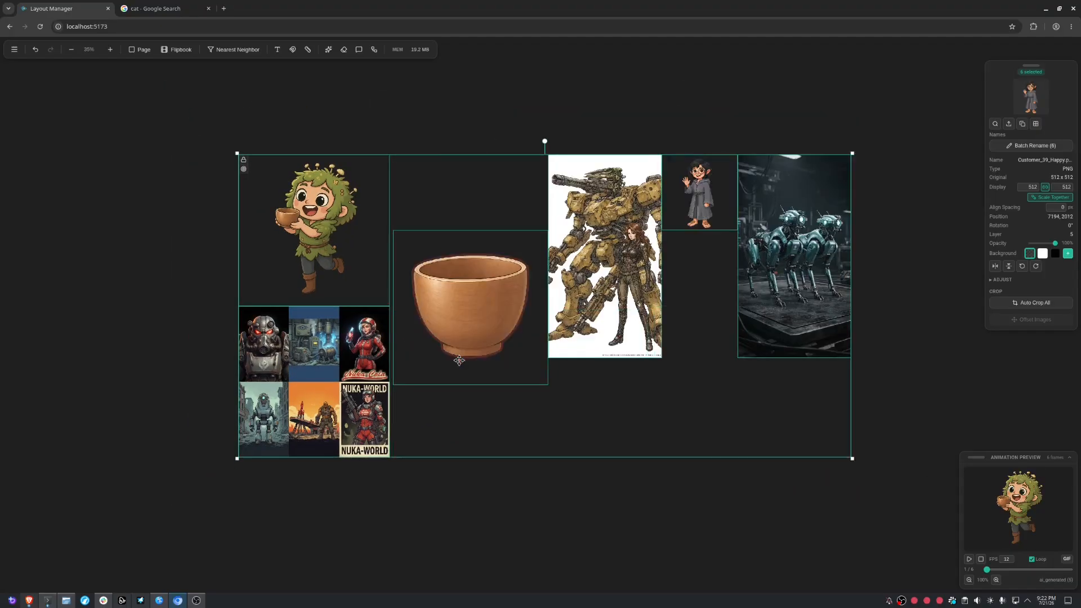
key("ctrl+Down")
key("ctrl+Left")
key("ctrl+Up")
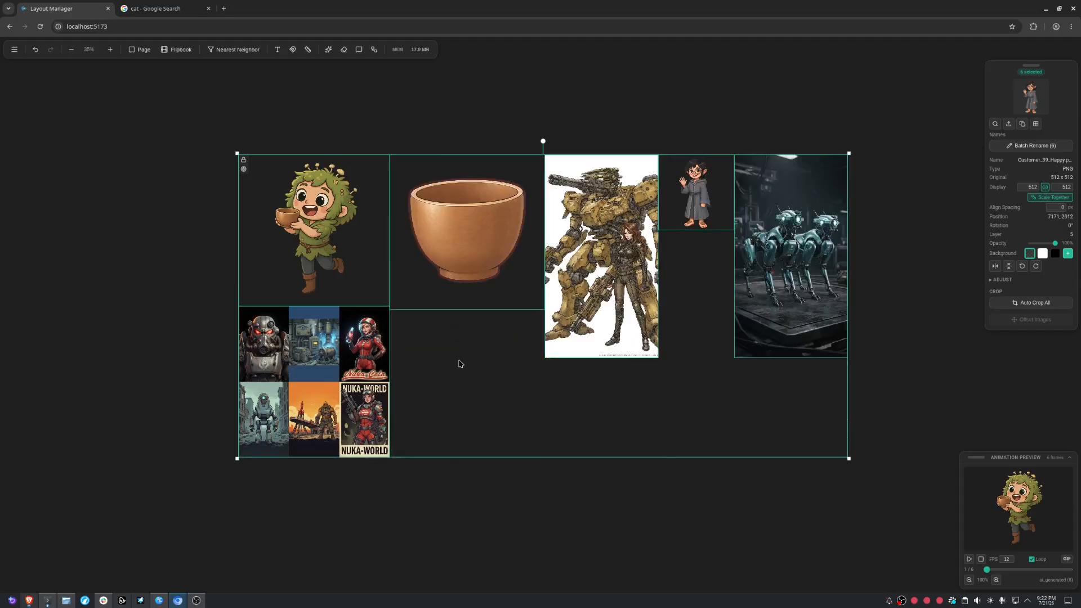
key("ctrl+Down")
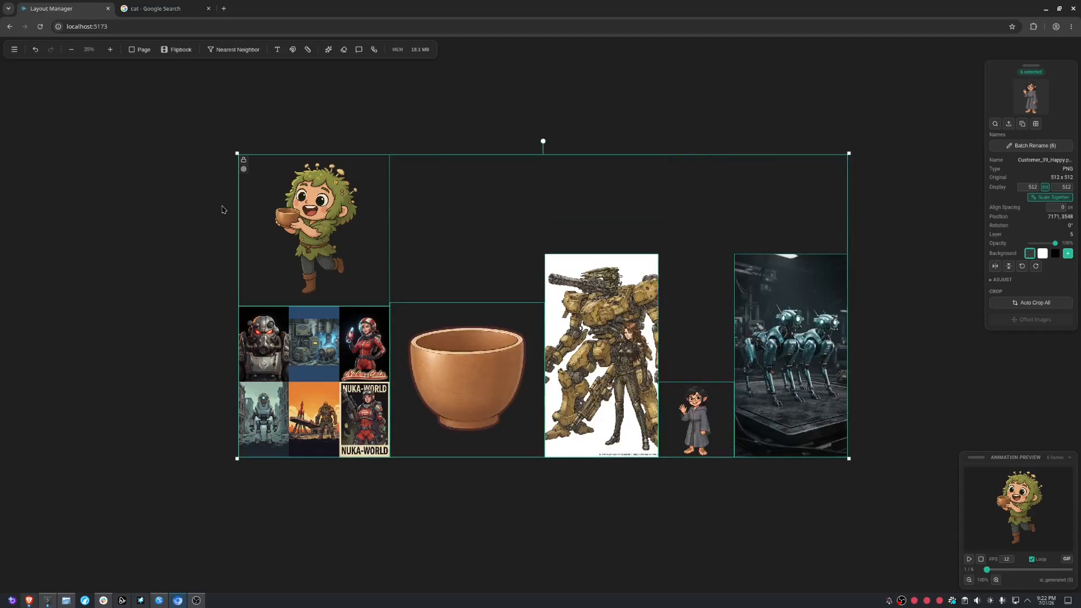
- Show the rulers, try out removable vertical and horizontal guides, and place one horizontal guide just above the images
left_click(308, 50)
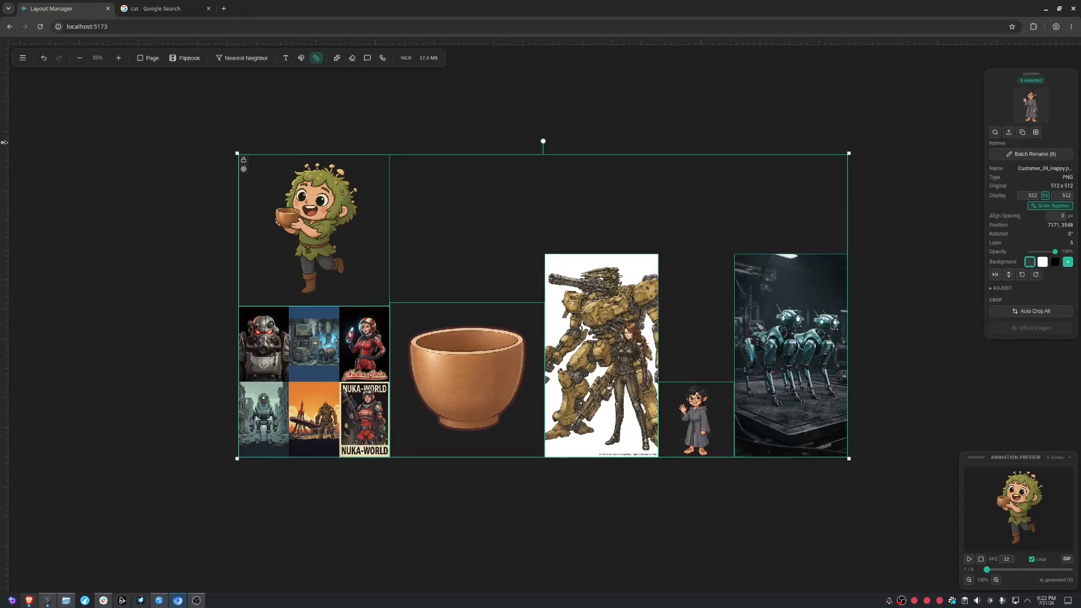
left_click_drag(4, 143, 215, 143)
left_click_drag(414, 134, 489, 44)
scroll(527, 463, "down", 7)
left_click_drag(368, 226, 5, 227)
scroll(103, 255, "down", 7)
scroll(171, 327, "up", 12)
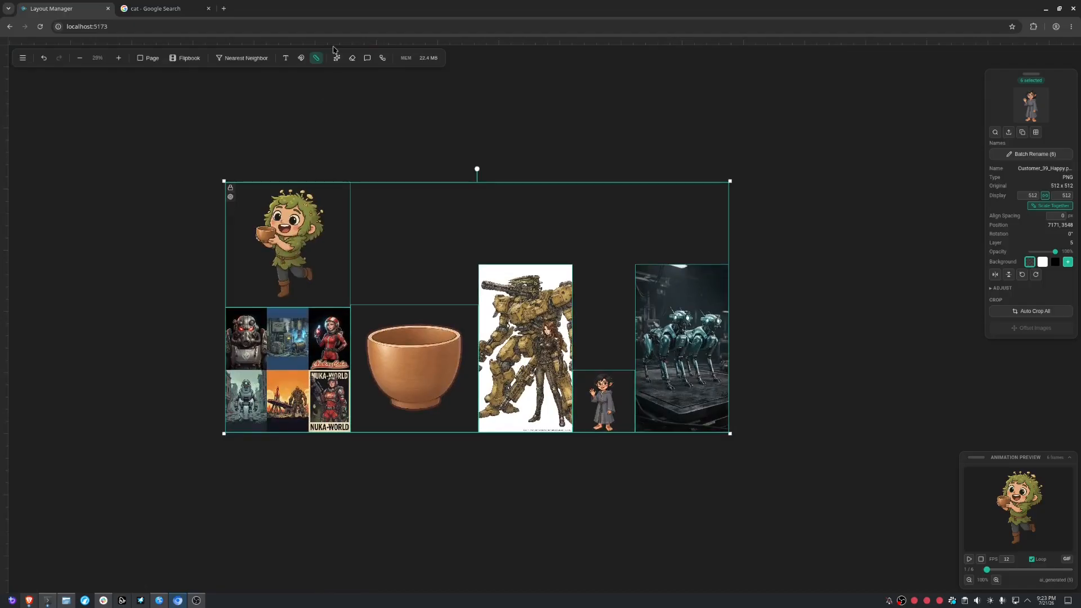
left_click_drag(334, 43, 223, 145)
left_click(138, 236)
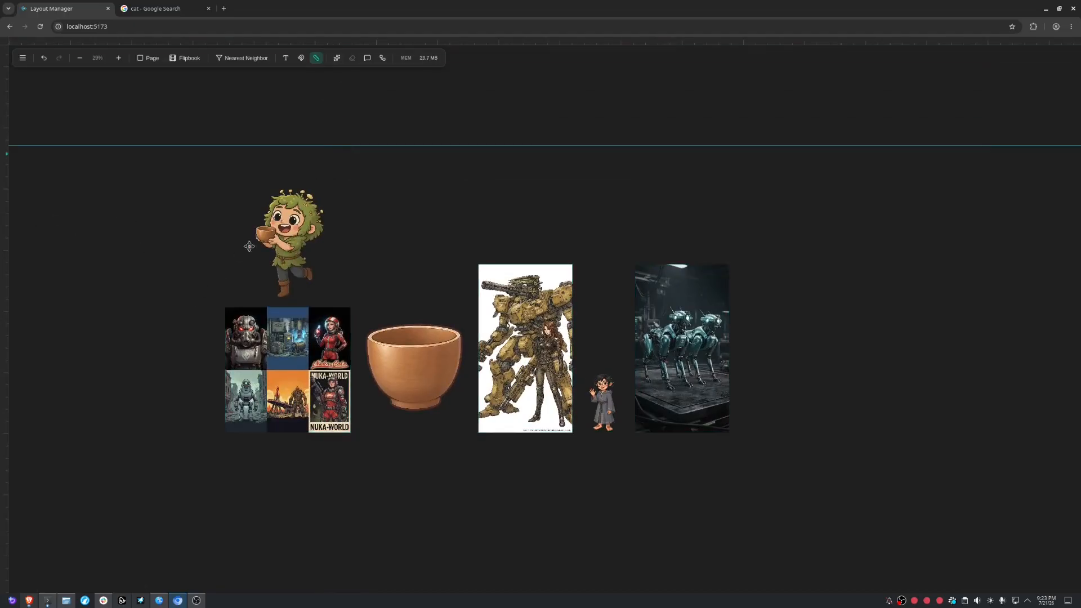
- Turn on snapping and move the green-haired character image up until its upper edge snaps to the horizontal guide
left_click(270, 231)
left_click(301, 58)
left_click_drag(281, 264, 300, 227)
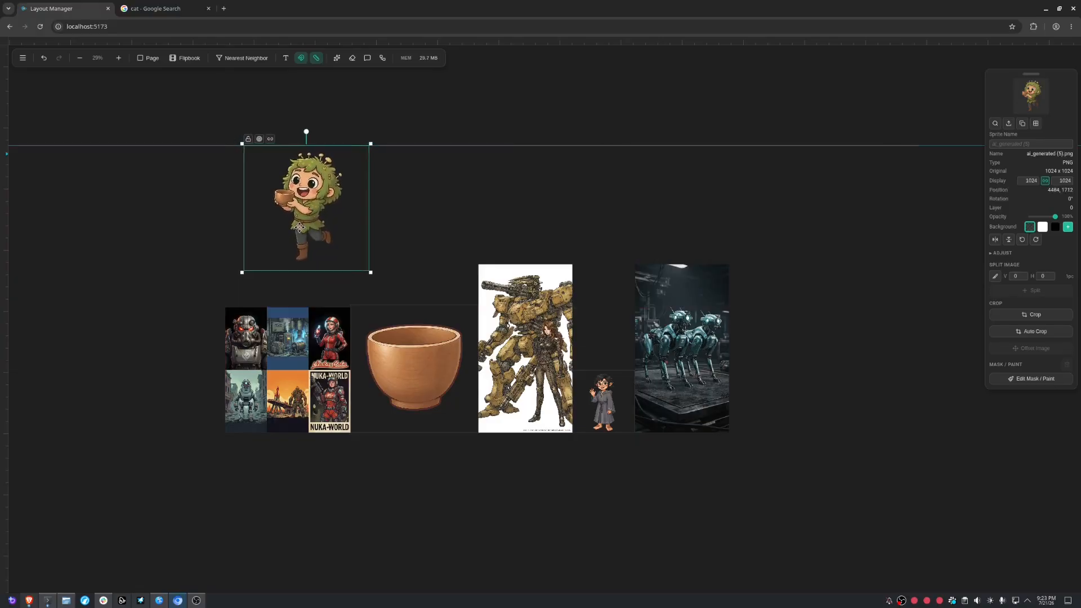
left_click_drag(319, 184, 369, 229)
scroll(307, 186, "up", 6)
scroll(549, 238, "down", 6)
- Scale the clay bowl image down and place it directly beside the green-haired character
left_click_drag(594, 428, 624, 143)
left_click_drag(625, 143, 478, 226)
scroll(397, 301, "up", 12)
left_click_drag(524, 167, 530, 255)
scroll(448, 328, "up", 1)
scroll(448, 328, "down", 5)
- Select the green-haired character, move its properties panel inward, and shift the image down and away from the guide
left_click(320, 290)
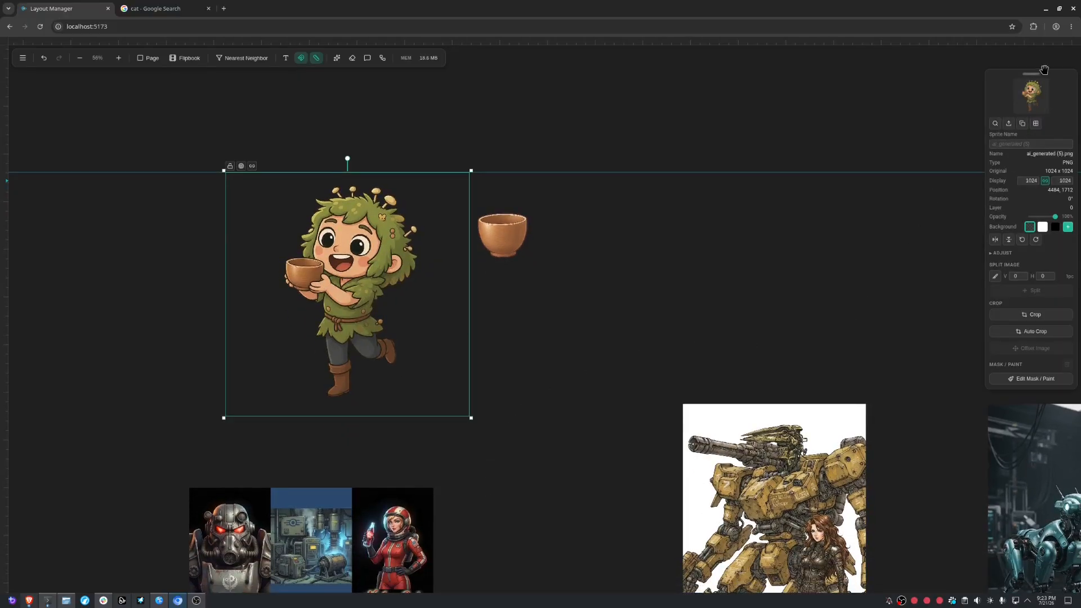
left_click_drag(1038, 62, 946, 85)
left_click(926, 153)
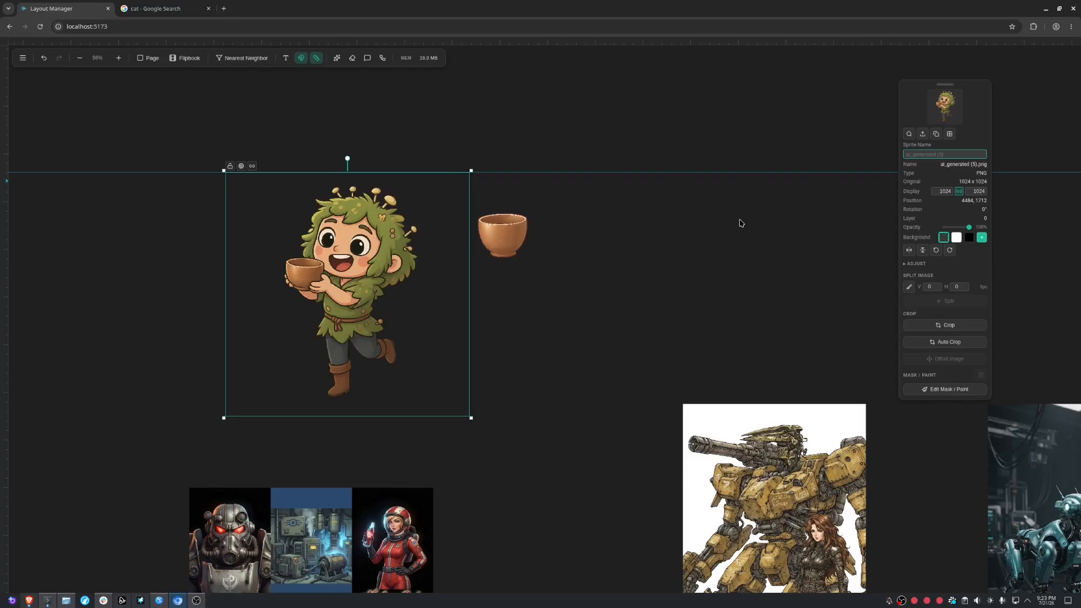
left_click(956, 164)
left_click_drag(319, 280, 256, 293)
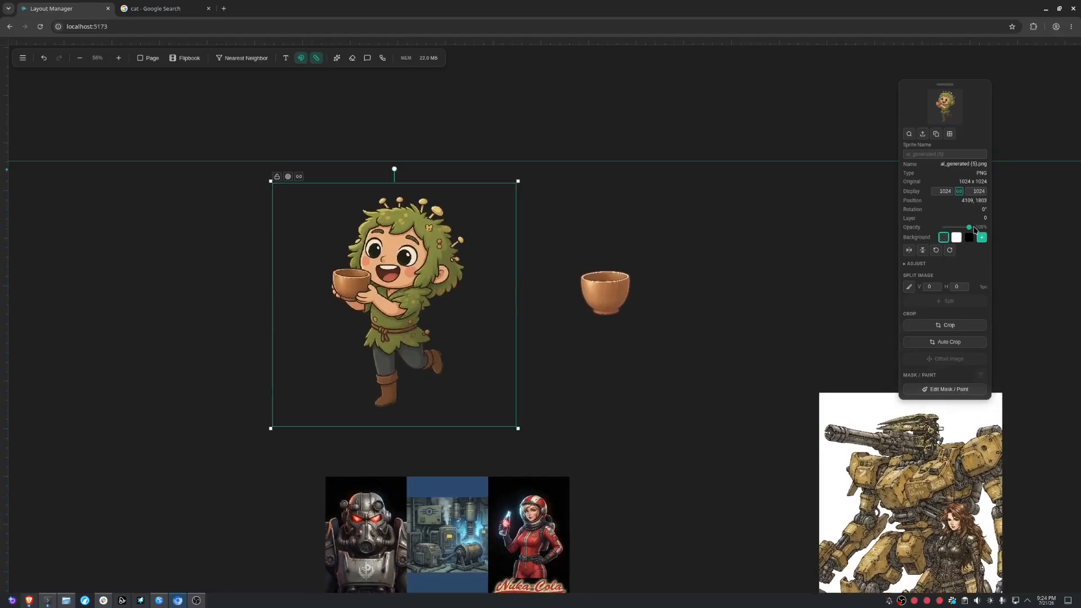
- Try the opacity setting and white and black backgrounds on the character image, and restore its transparent background
mouse_move(975, 228)
left_mouse_down()
mouse_move(952, 229)
mouse_move(970, 227)
left_mouse_up()
left_click(957, 237)
left_click(968, 238)
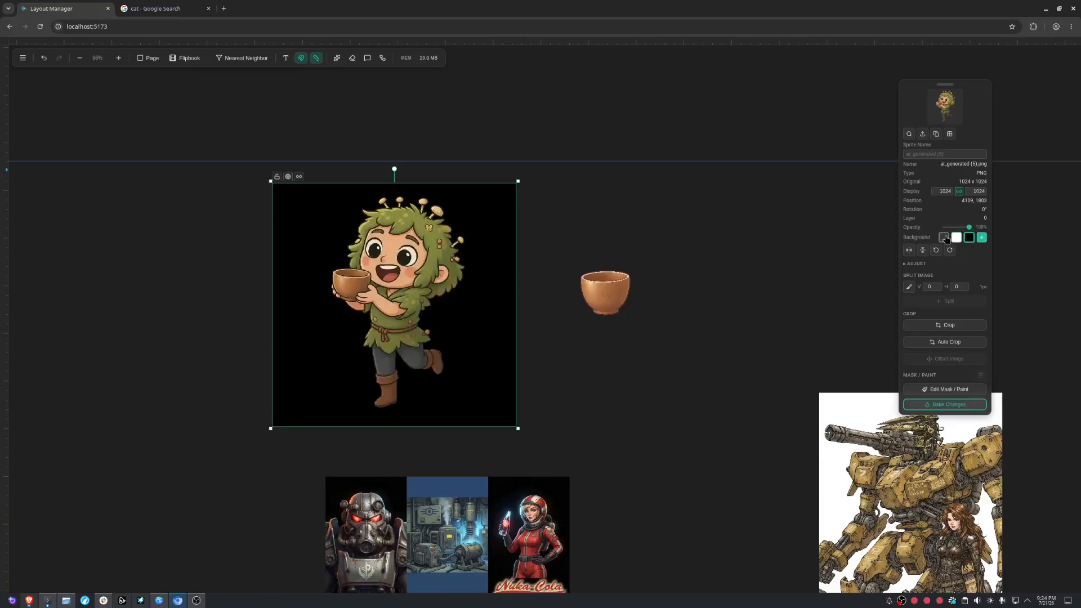
scroll(471, 352, "up", 4)
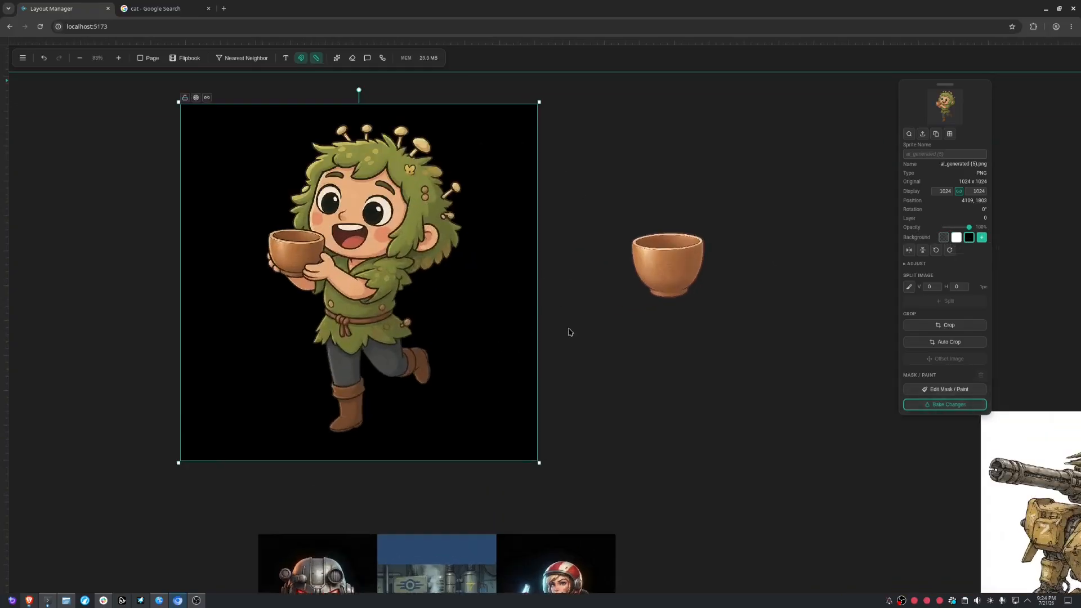
scroll(569, 332, "up", 1)
scroll(651, 359, "down", 3)
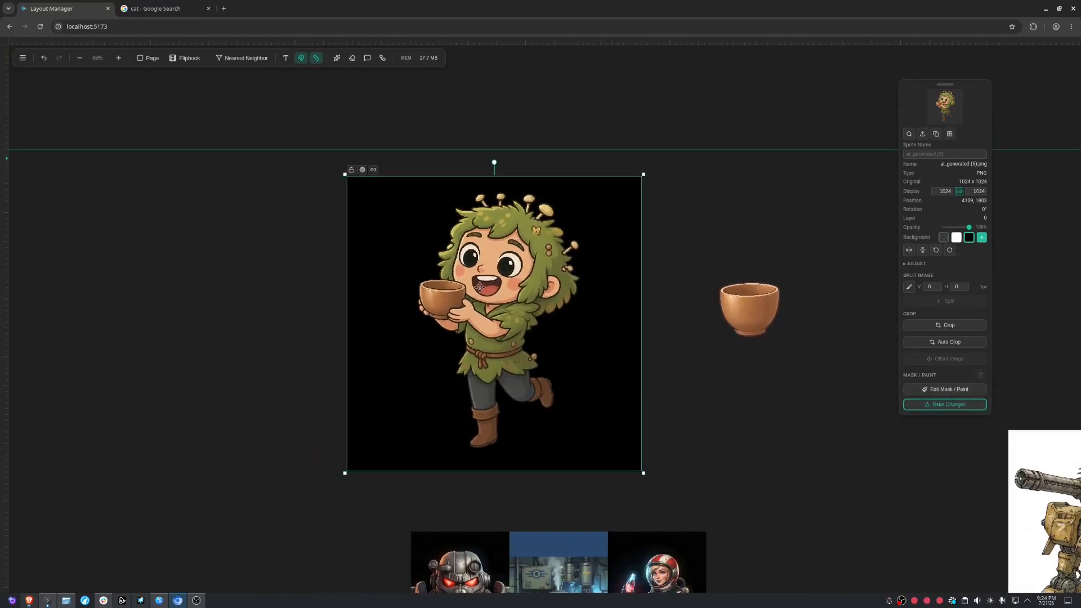
left_click(944, 237)
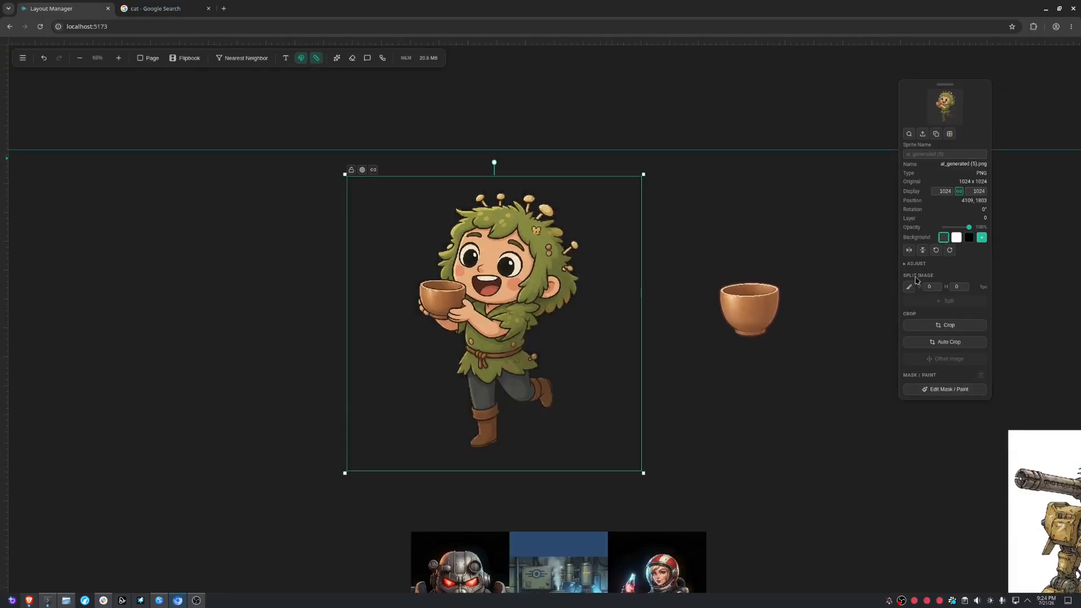
- Flip the character horizontally and vertically and back, and rotate it 90° counterclockwise and back upright
left_click(909, 250)
left_click(922, 251)
left_click(920, 251)
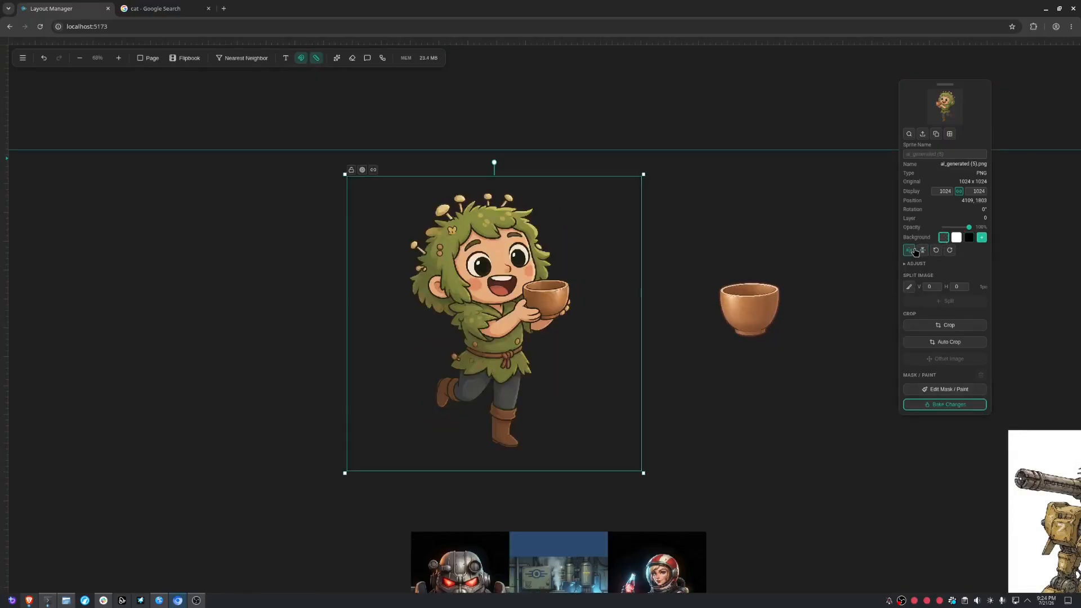
left_click(909, 250)
left_click(936, 250)
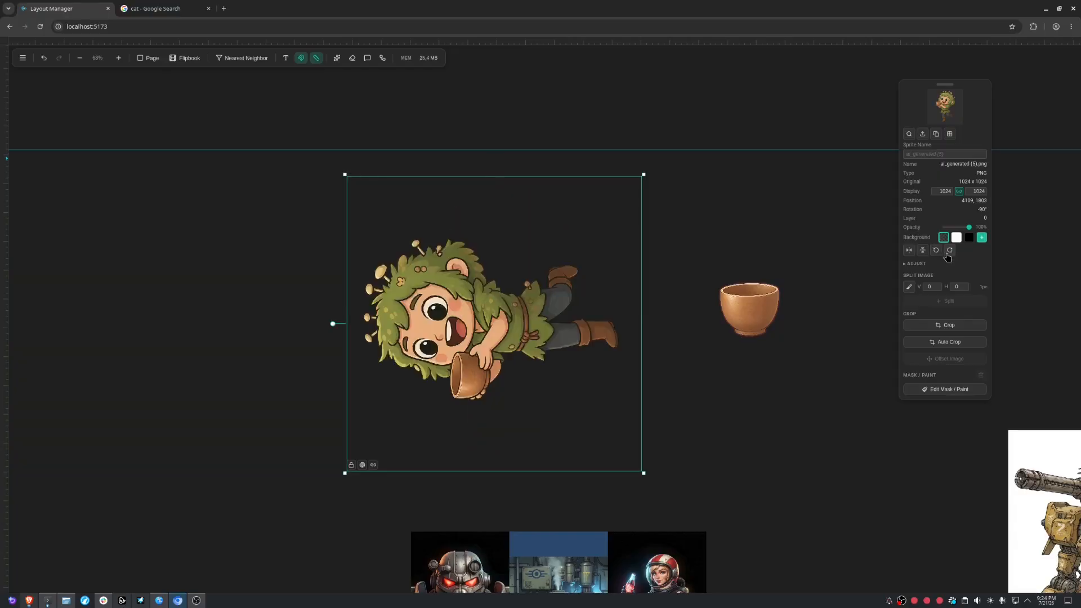
left_click(950, 250)
mouse_move(494, 163)
left_mouse_down()
mouse_move(360, 184)
mouse_move(543, 164)
mouse_move(494, 162)
left_mouse_up()
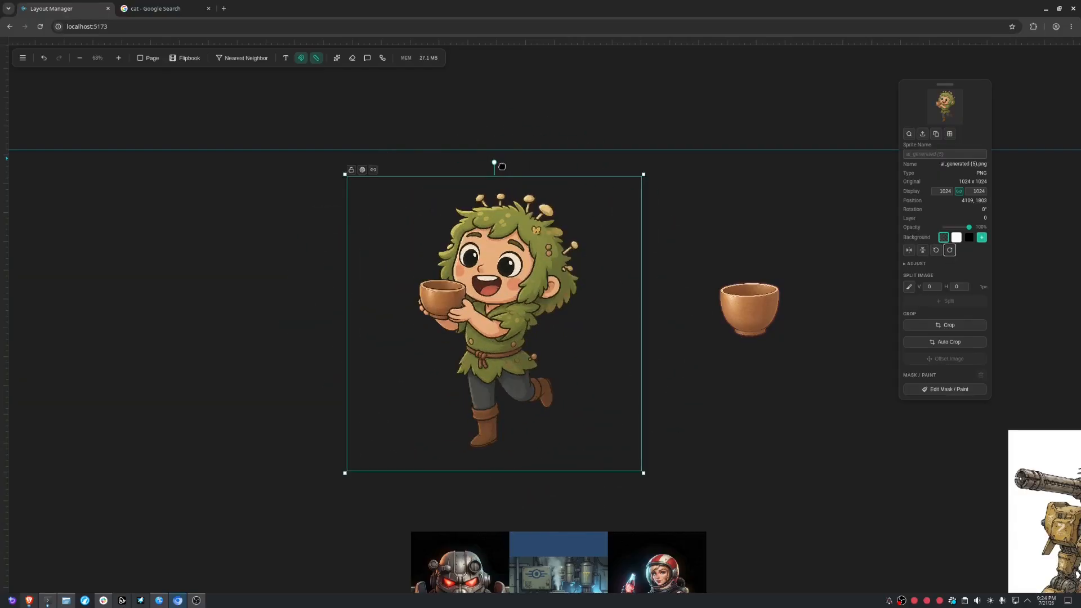
- Shift the character's hue toward pink in the image adjustments, and reset the adjustments
left_click(911, 264)
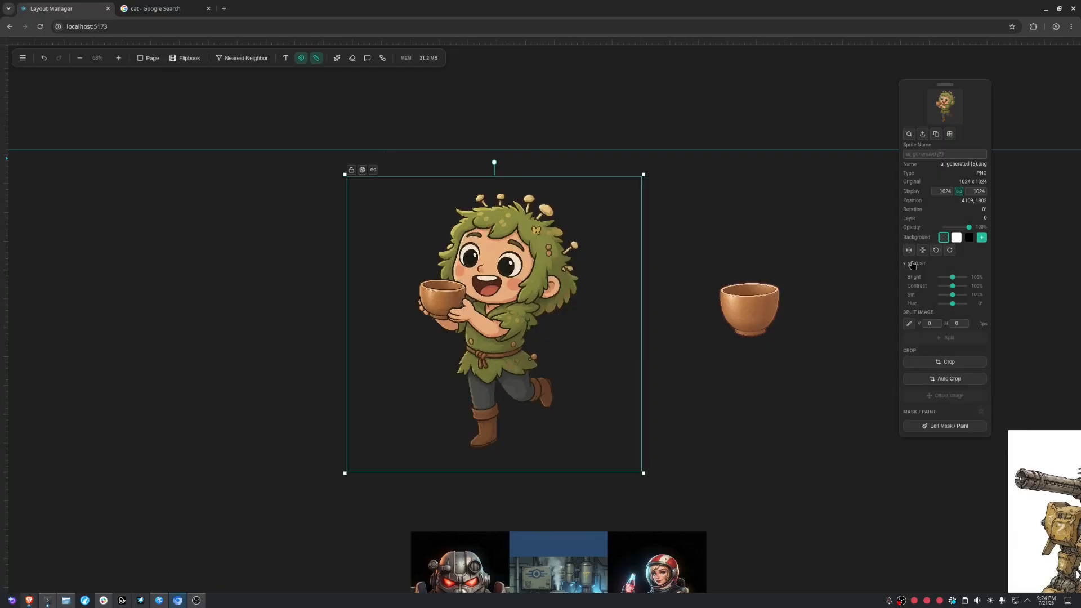
left_click_drag(954, 306, 946, 307)
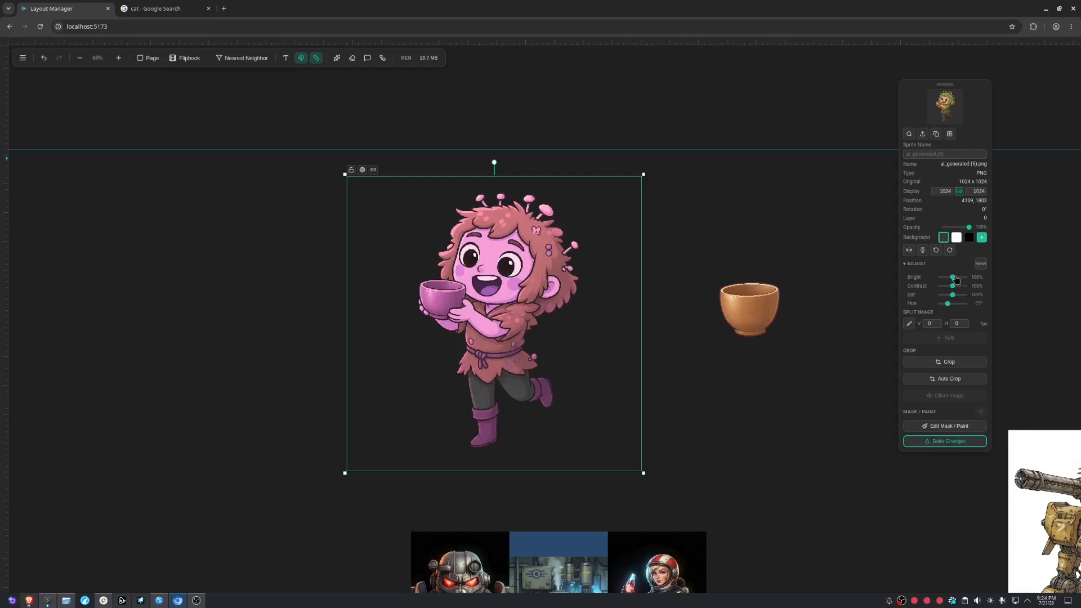
left_click(973, 262)
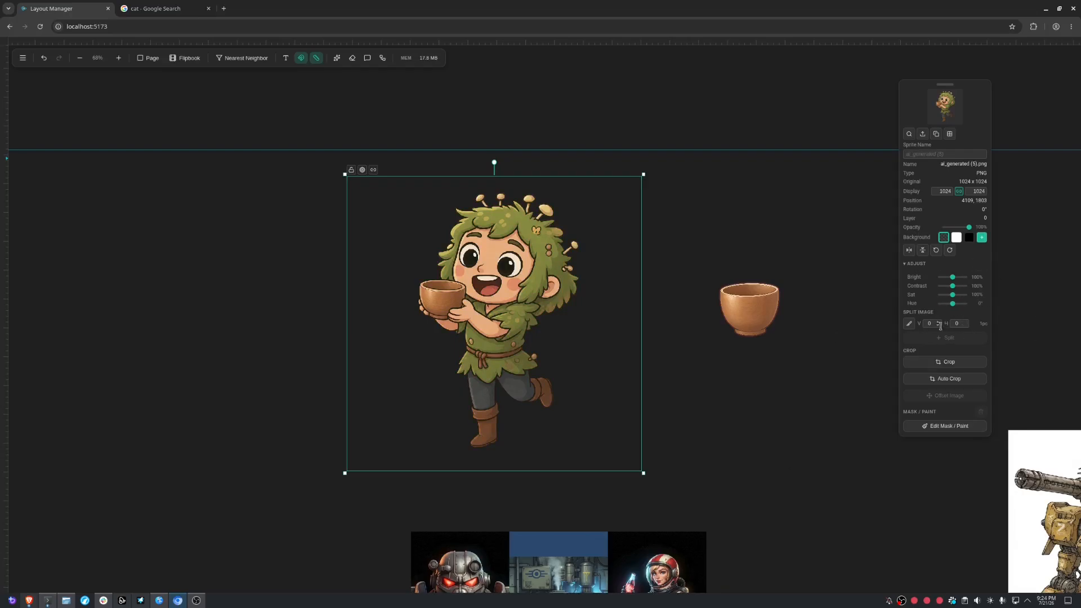
- Cut the character image horizontally at chin height and pull the lower piece away
scroll(885, 360, "up", 3)
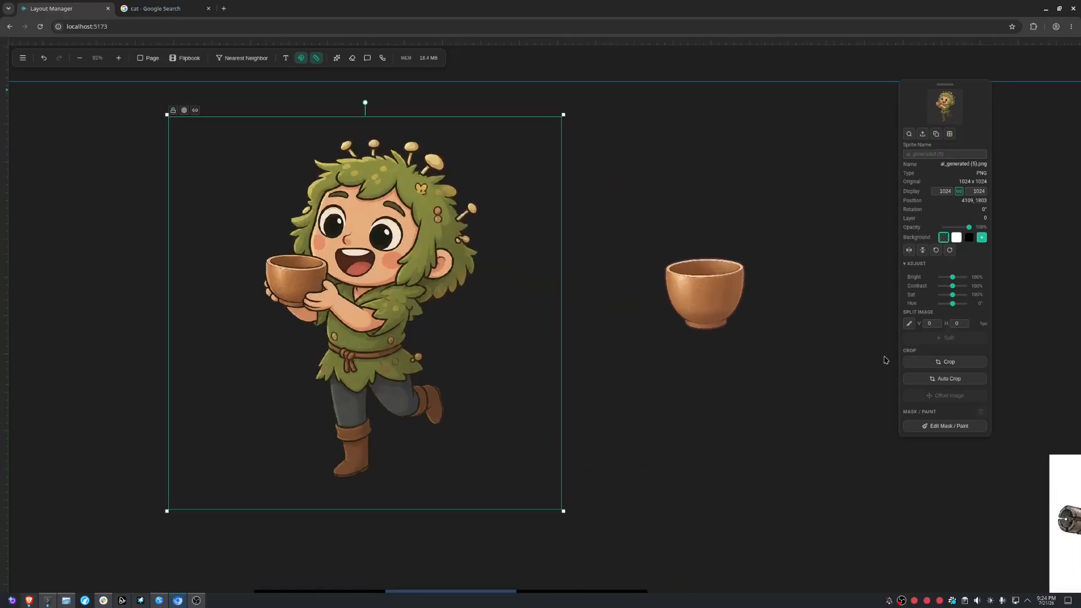
left_click(910, 323)
left_click(495, 294)
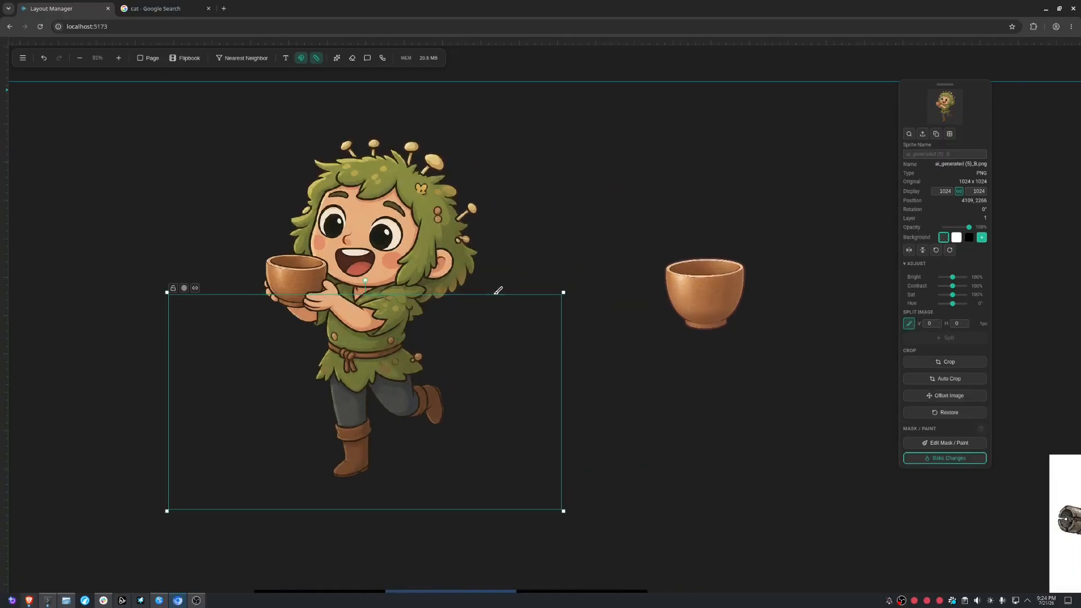
left_click_drag(428, 349, 669, 425)
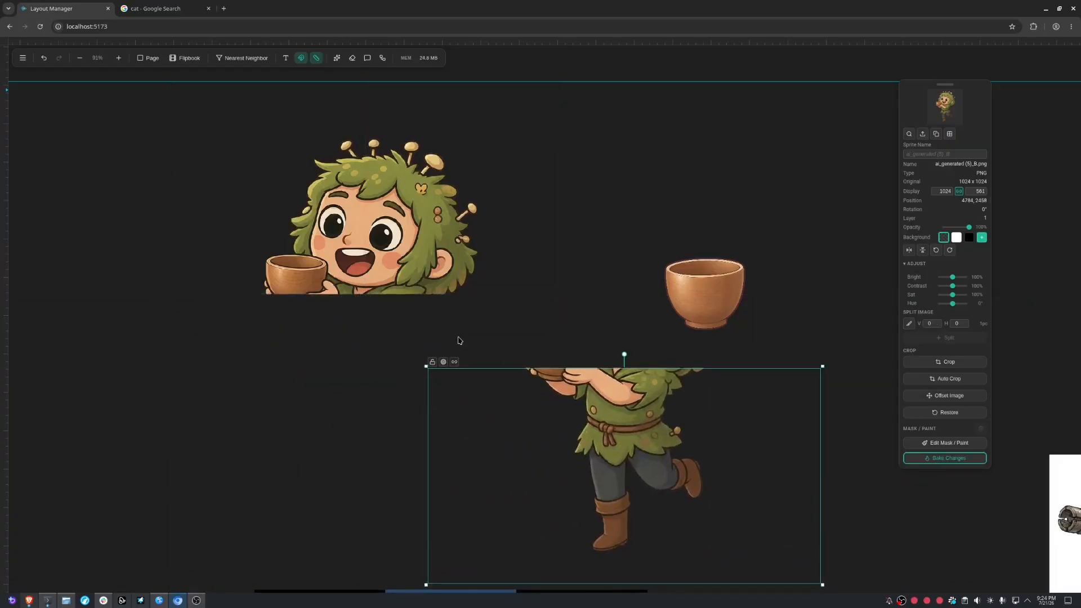
scroll(461, 342, "down", 2)
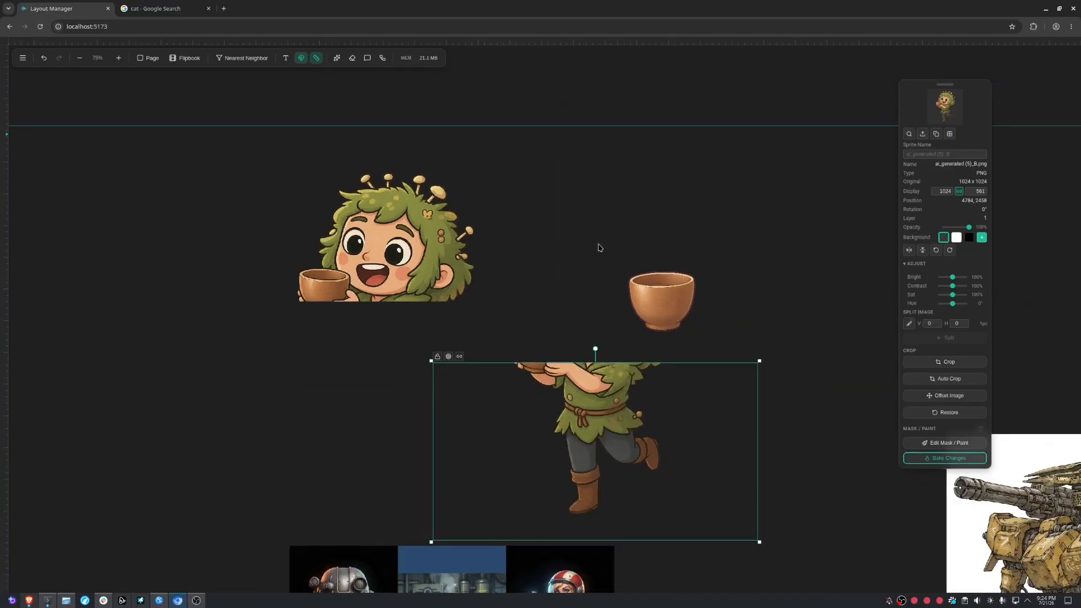
- Undo the move of the lower piece and the cut, and select the whole character image
key("ctrl+z")
key("ctrl+z")
scroll(600, 247, "up", 2)
scroll(599, 248, "down", 3)
left_click(599, 248)
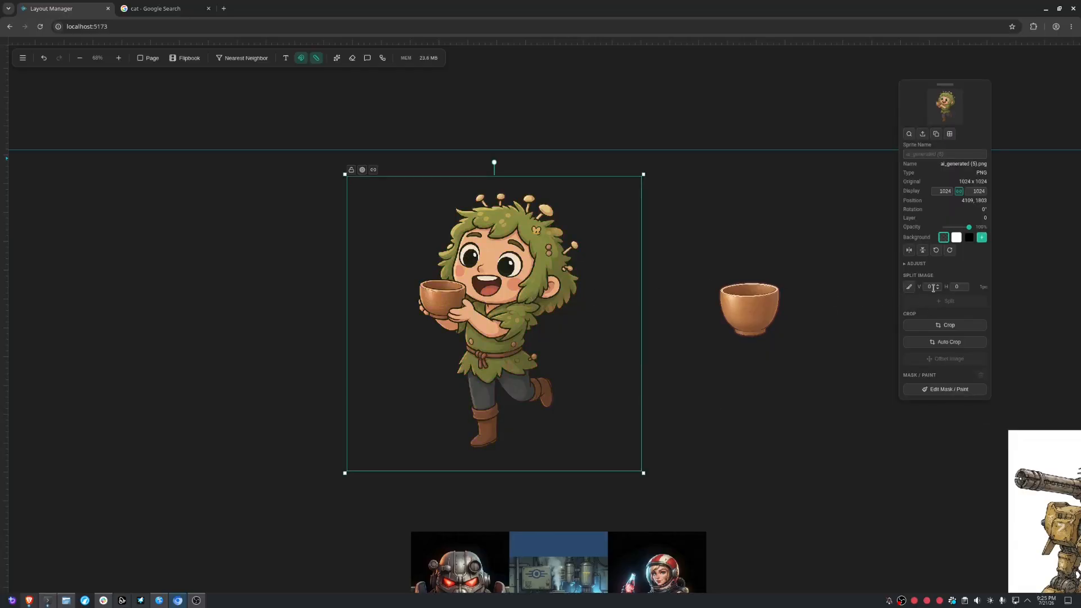
- Preview an even split of the character with 1 vertical and 1 horizontal division, and reset both counts to 0
left_click(938, 286)
left_click(966, 286)
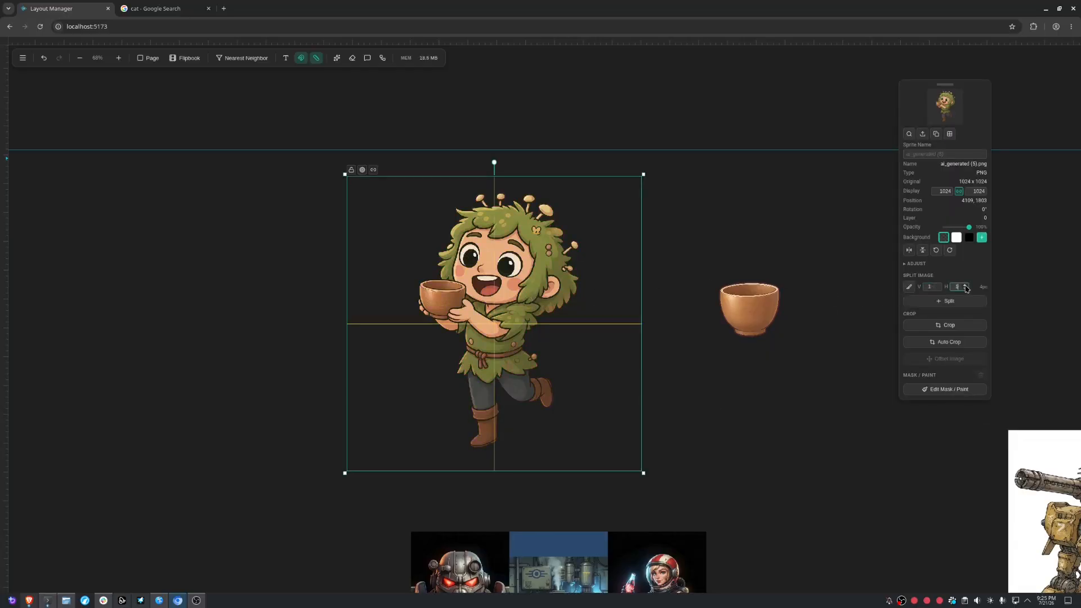
left_click(983, 301)
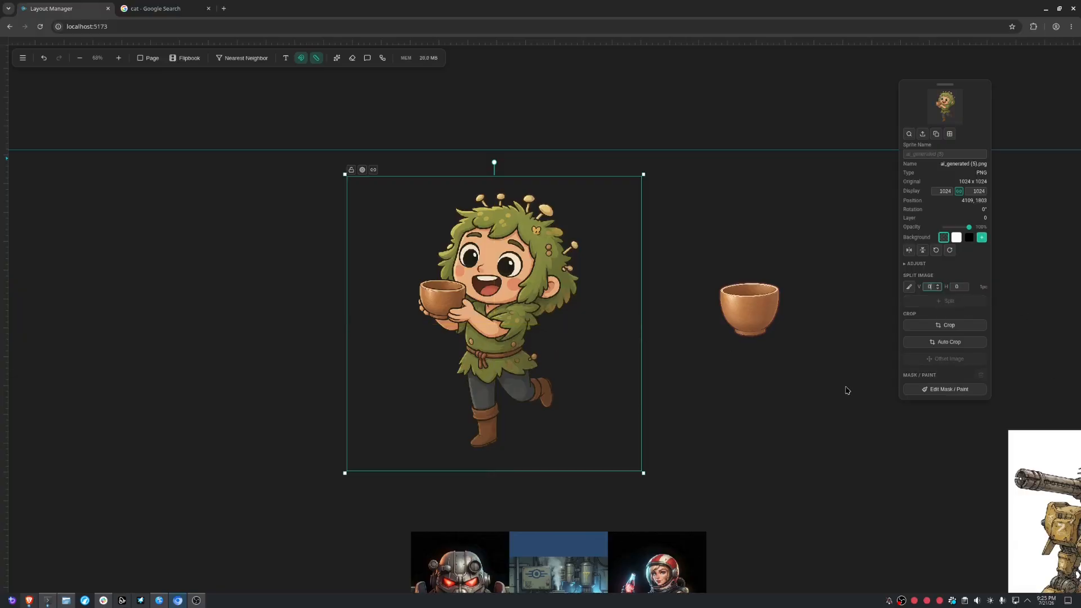
left_click(801, 439)
left_click(468, 360)
- Crop empty space off the character image's left side, and auto crop the rest tightly around the figure
left_click(948, 325)
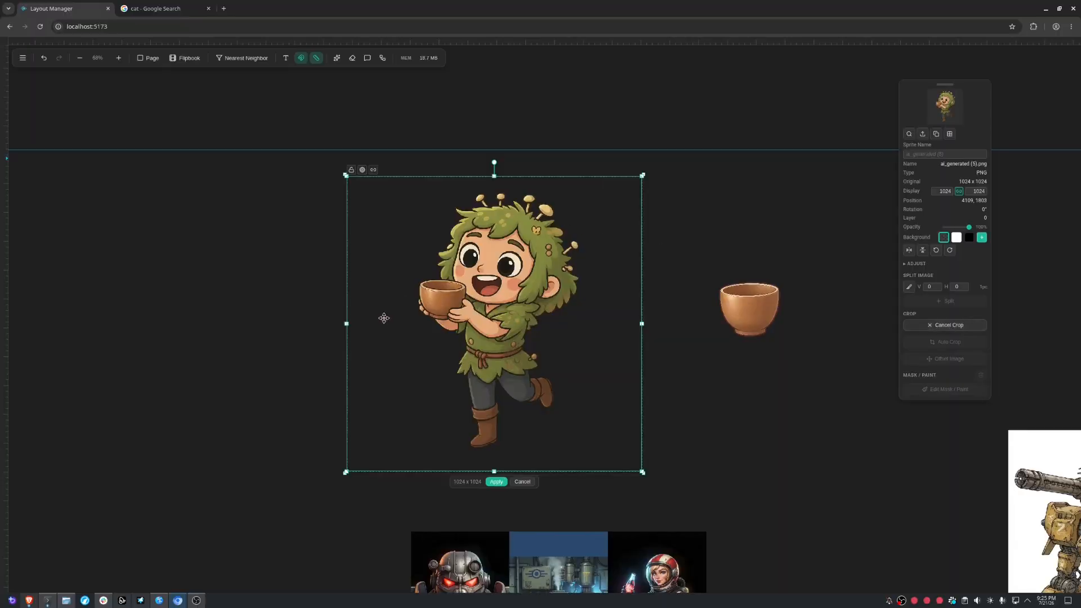
left_click_drag(346, 324, 406, 324)
left_click(527, 482)
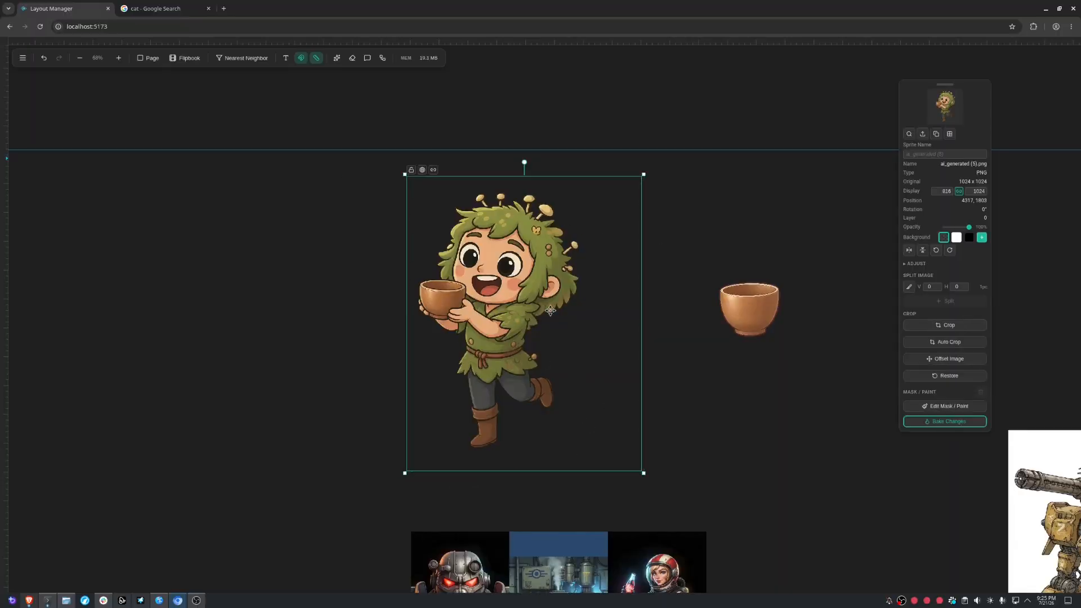
left_click(947, 343)
left_click_drag(521, 290, 504, 303)
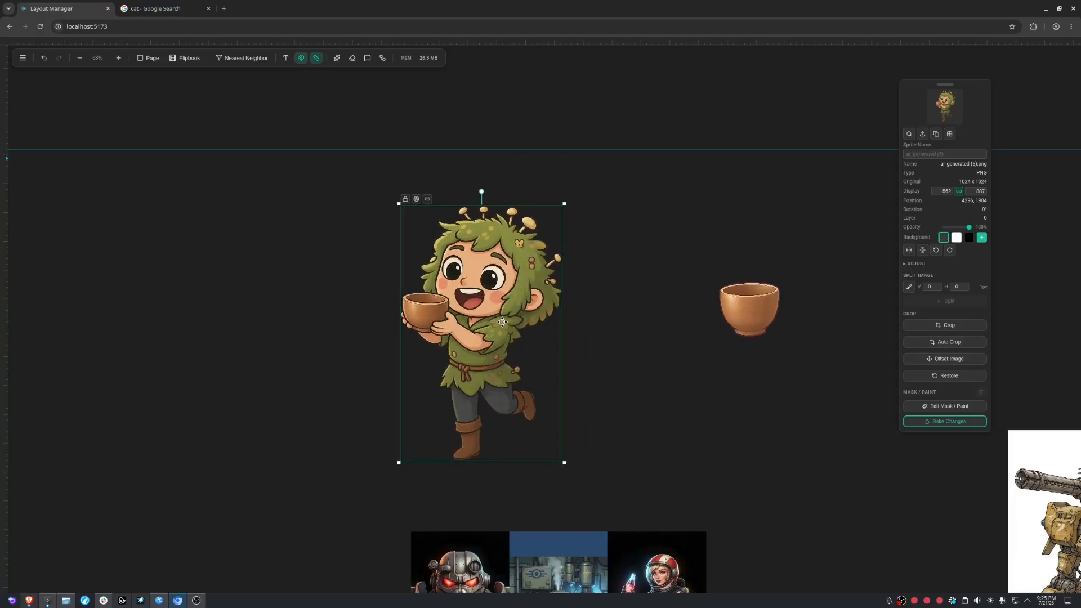
- Reopen the character's crop and expand it back to the full 1024 x 1024 image
left_click(949, 325)
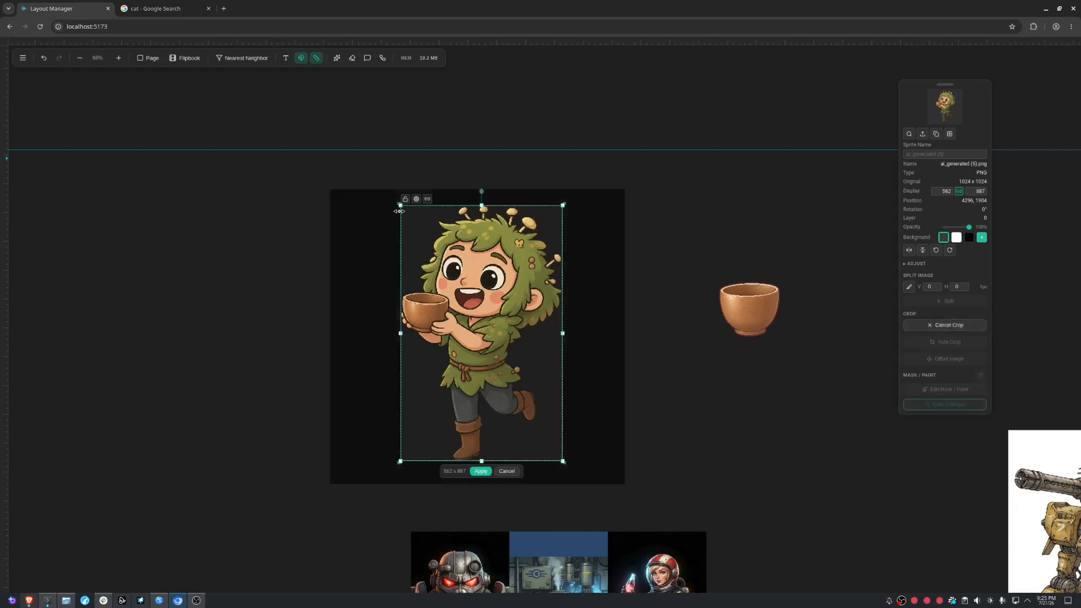
left_click_drag(400, 205, 330, 190)
left_click(456, 489)
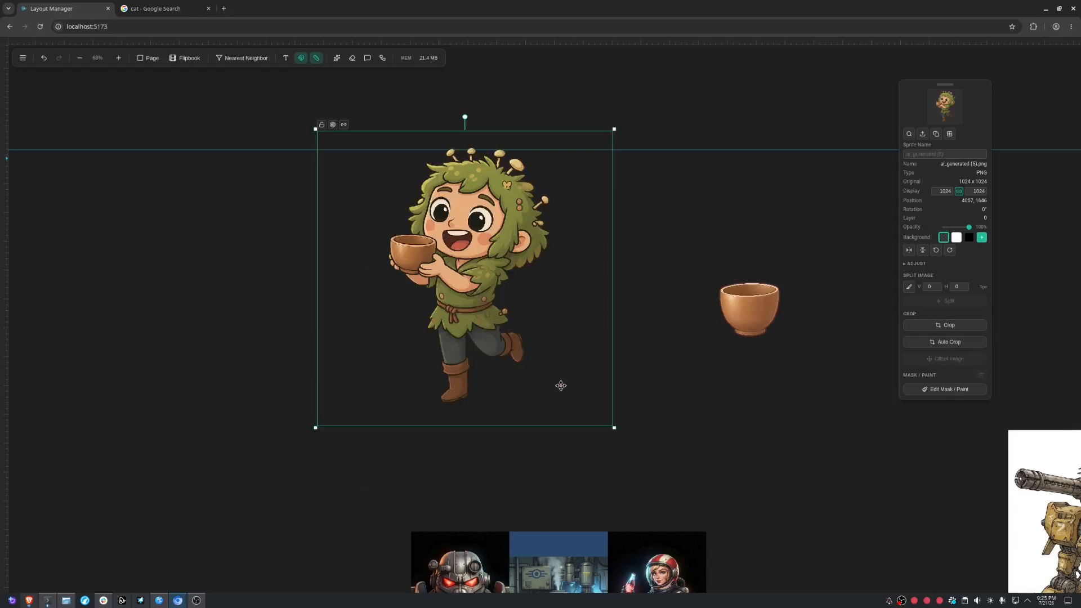
- Crop the character image from its upper-left corner down to about 826 x 936 and apply the crop
key("c")
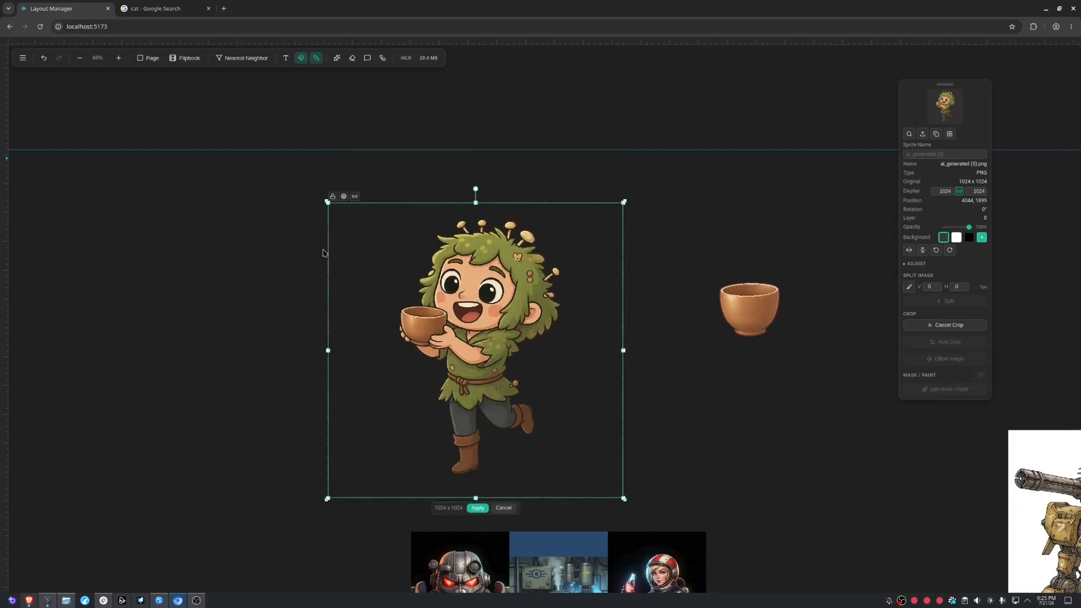
left_click_drag(327, 203, 385, 228)
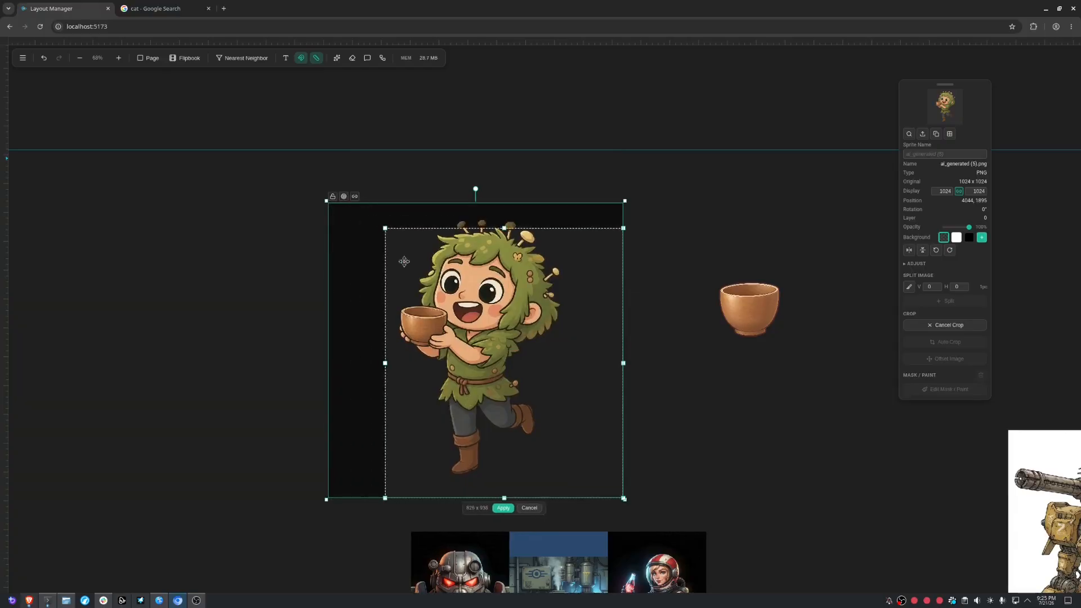
left_click(504, 507)
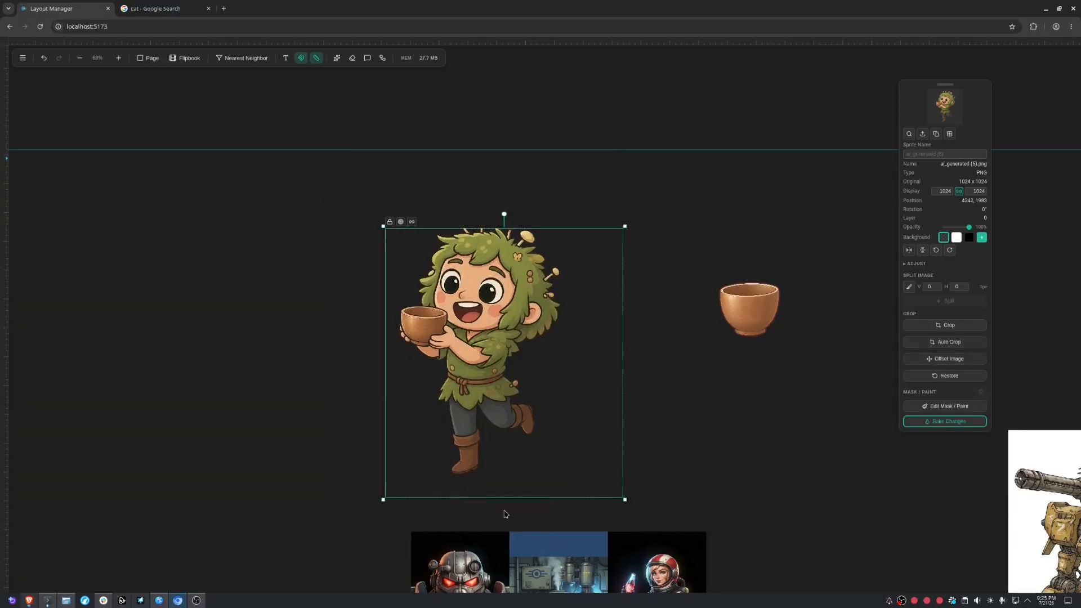
- Offset the image within the crop to bring the whole character into view, and restore the full 1024 x 1024 image
left_click(947, 360)
left_click_drag(535, 351, 557, 365)
left_click(500, 508)
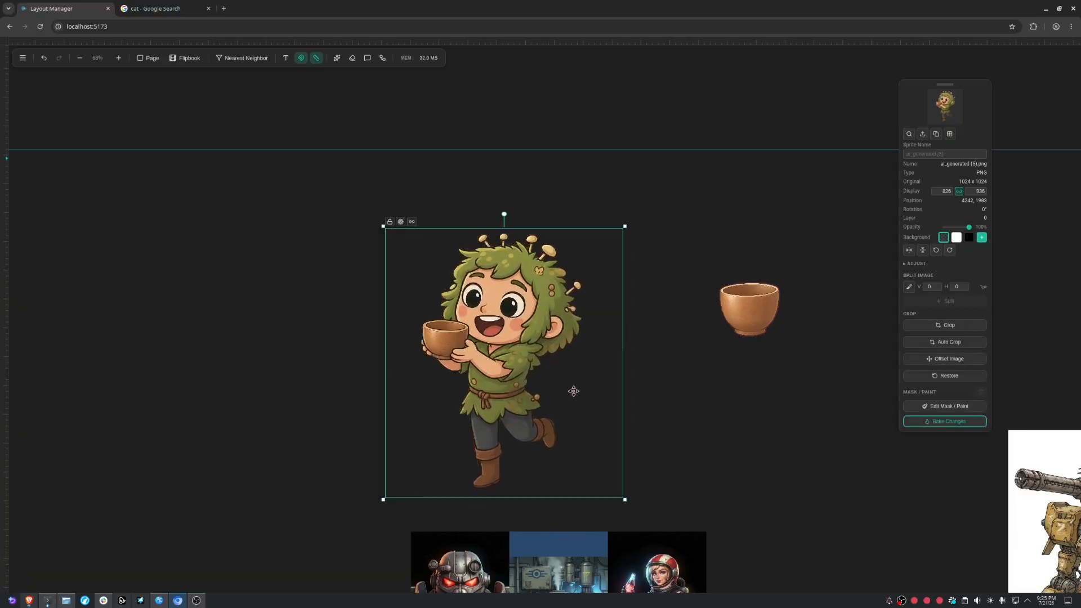
left_click_drag(516, 364, 494, 358)
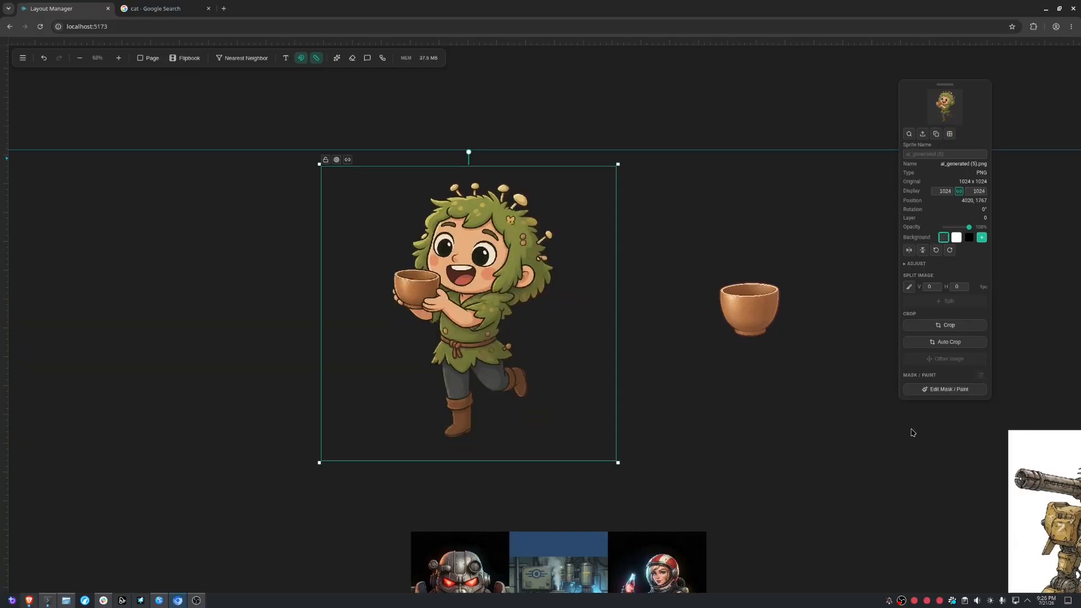
- Open the character in the mask/paint editor, choose a round brush, and toggle Pixel Snapping on and back off
left_click(950, 389)
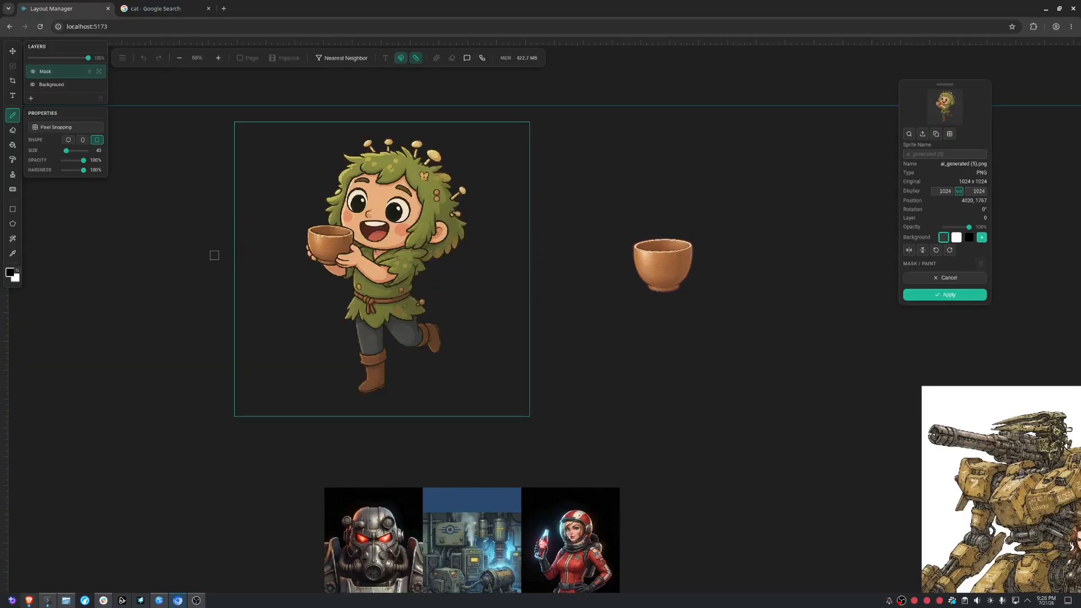
scroll(217, 248, "up", 2)
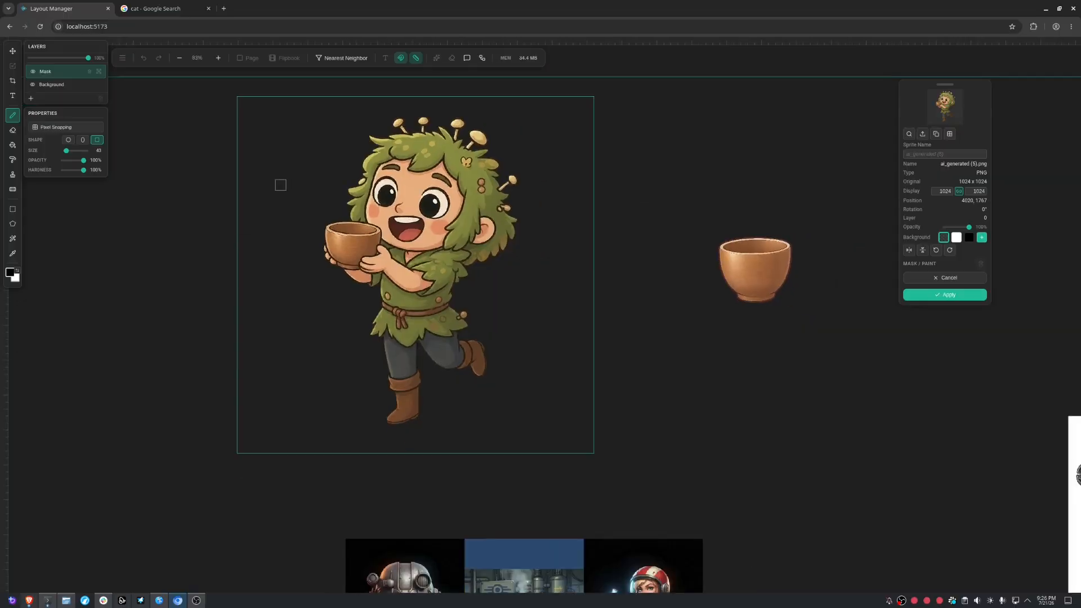
left_click_drag(282, 187, 299, 247)
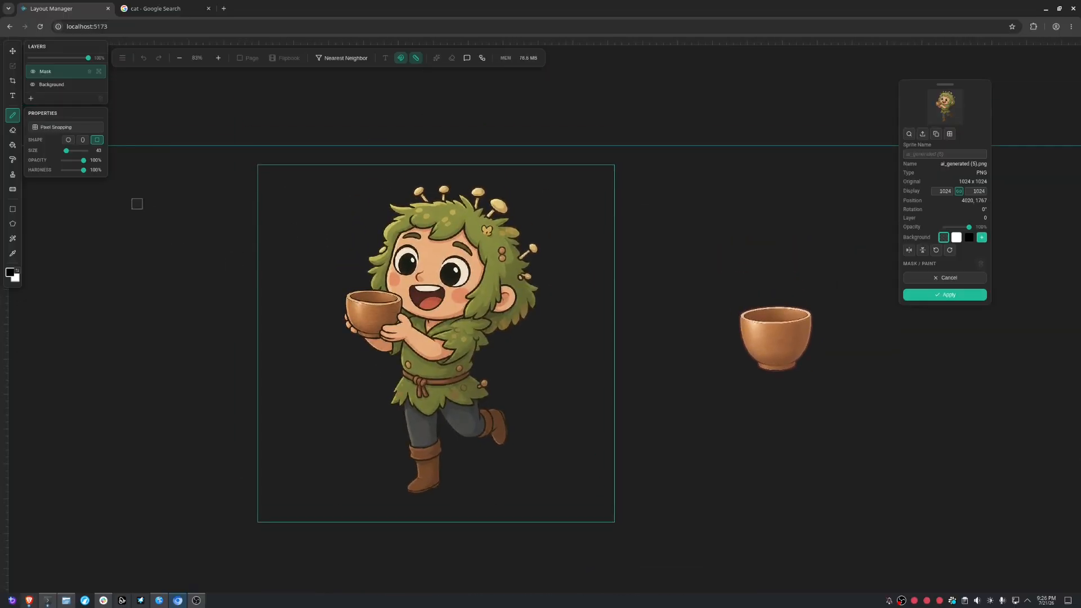
left_click(68, 140)
left_click(84, 127)
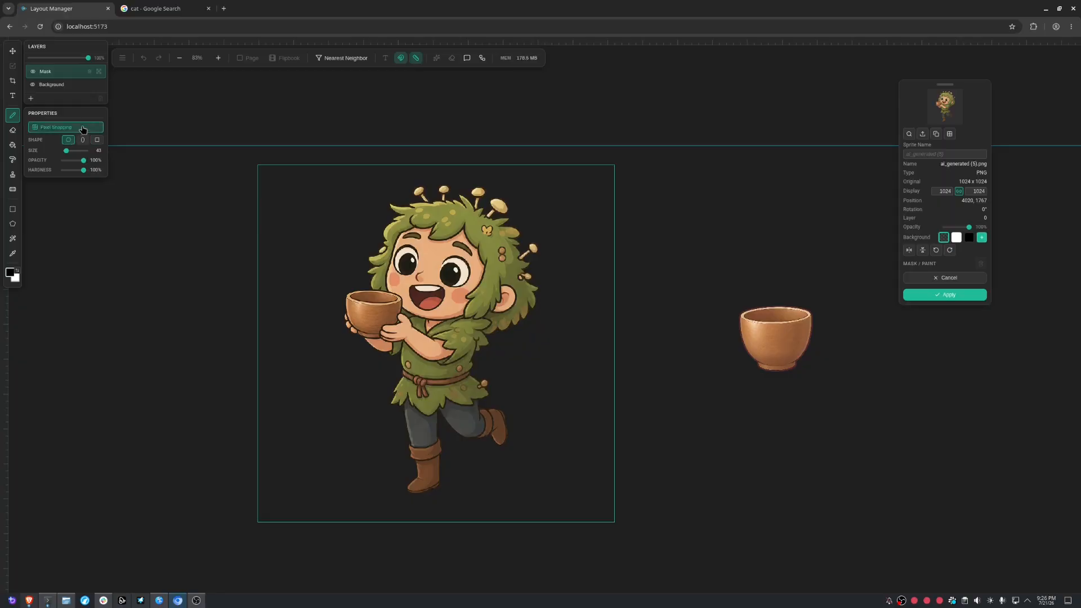
left_click(85, 127)
- Paint several mask strokes across the character's head, bowl and tunic to hide those areas, and undo them all
left_click_drag(386, 234, 509, 325)
left_click_drag(488, 340, 385, 350)
left_click_drag(394, 401, 530, 423)
mouse_move(472, 336)
left_mouse_down()
mouse_move(339, 302)
mouse_move(581, 223)
left_mouse_up()
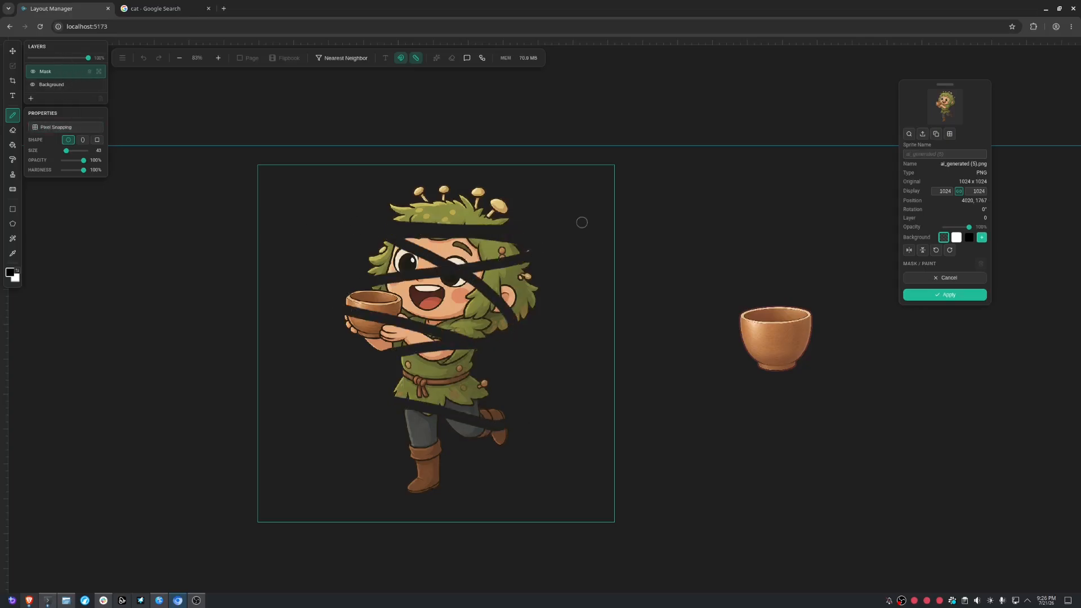
key("ctrl+z")
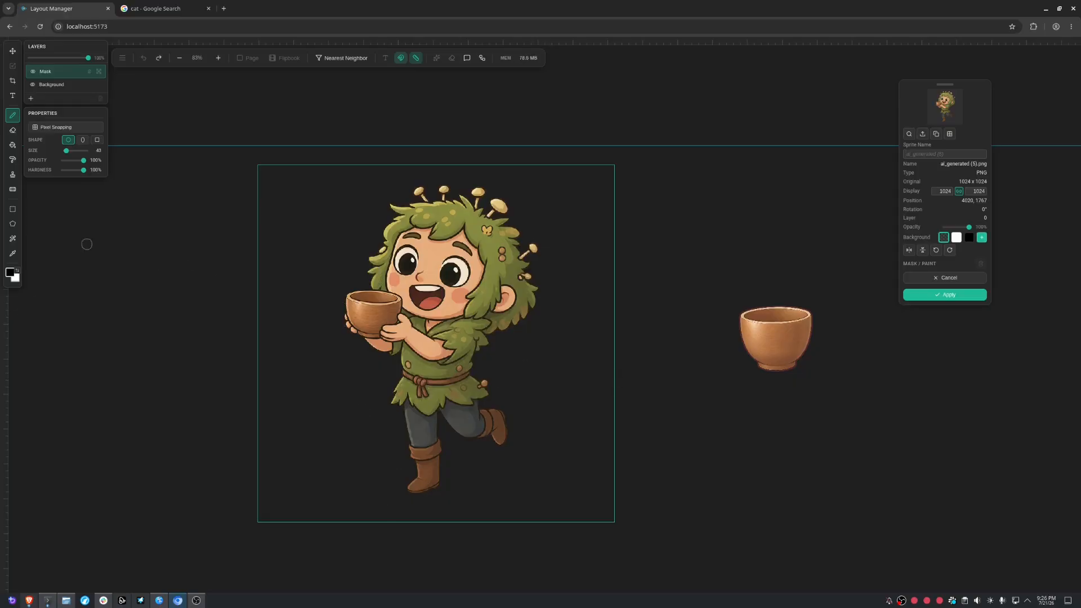
- Add a new layer, move it below the Mask layer, and delete it
left_click(31, 98)
left_click(31, 98)
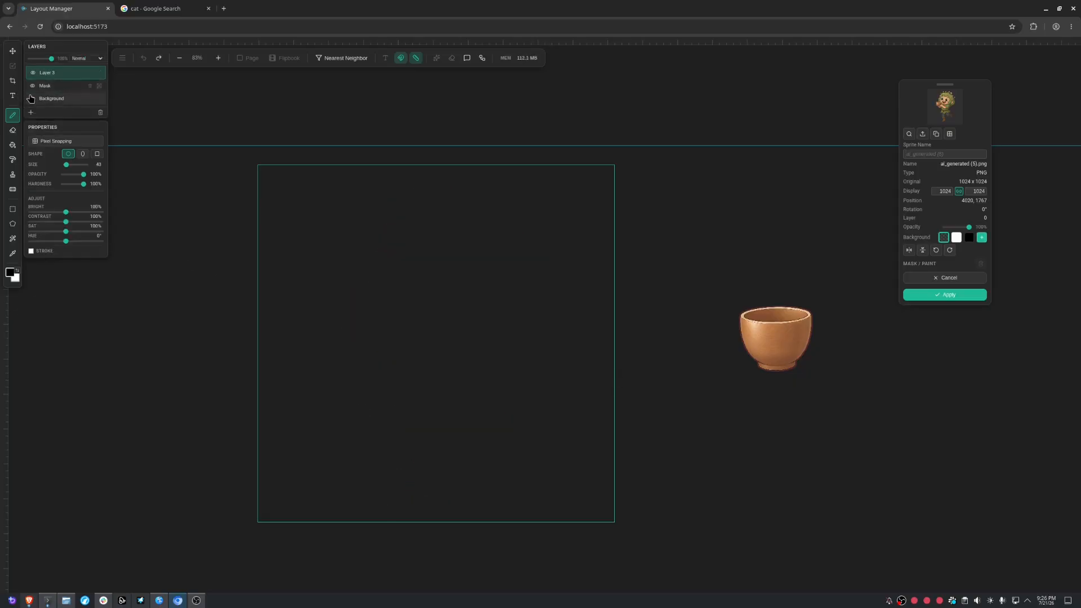
left_click(31, 98)
left_click_drag(51, 72, 57, 92)
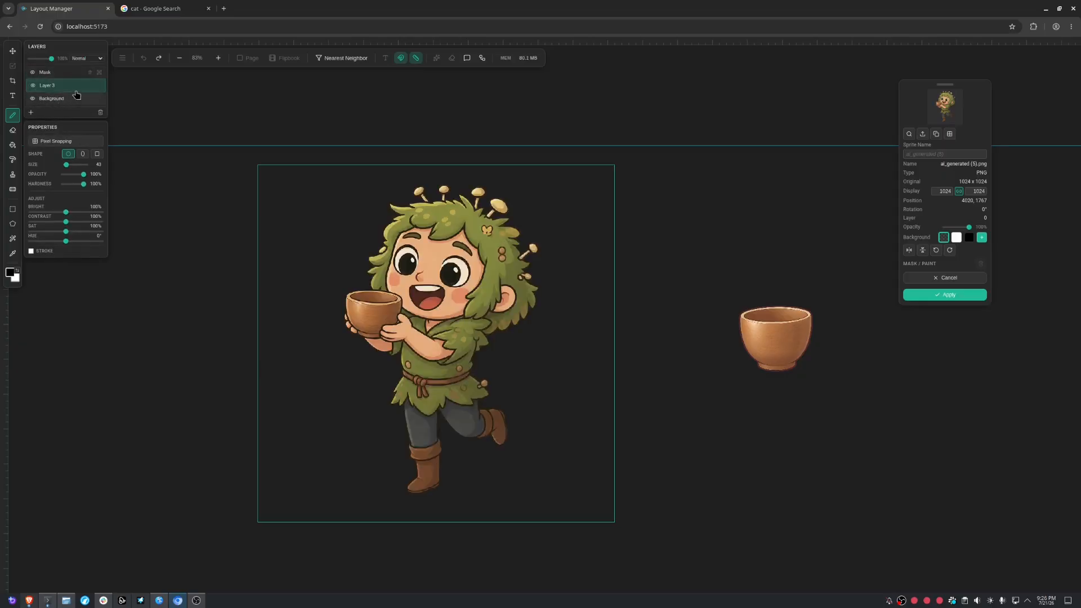
left_click(101, 113)
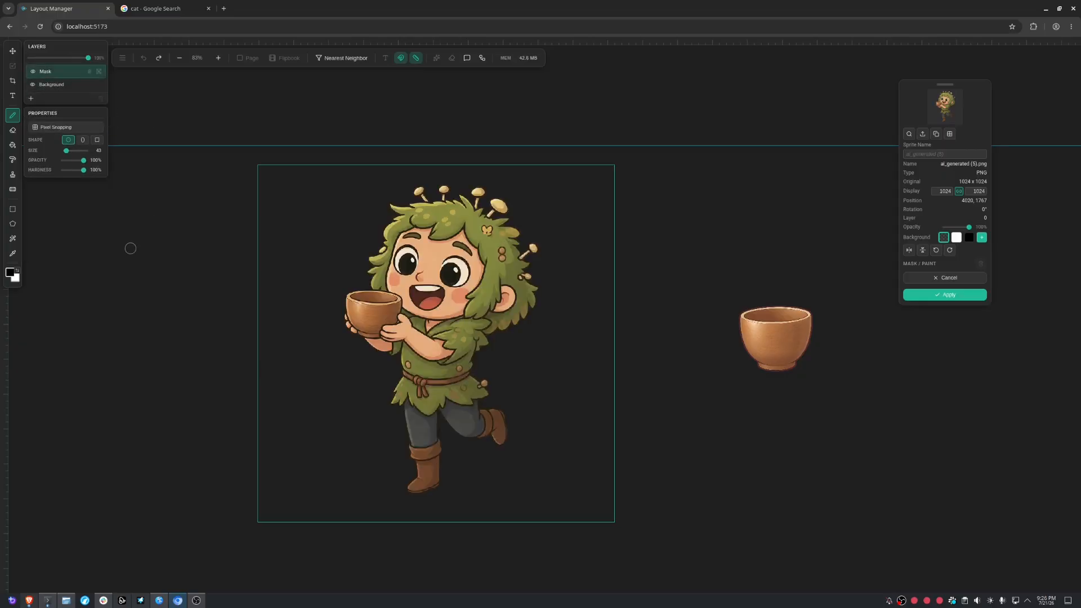
- Preview a 14 px black stroke on the Background layer, try another stroke position, and turn the stroke off
left_click(67, 85)
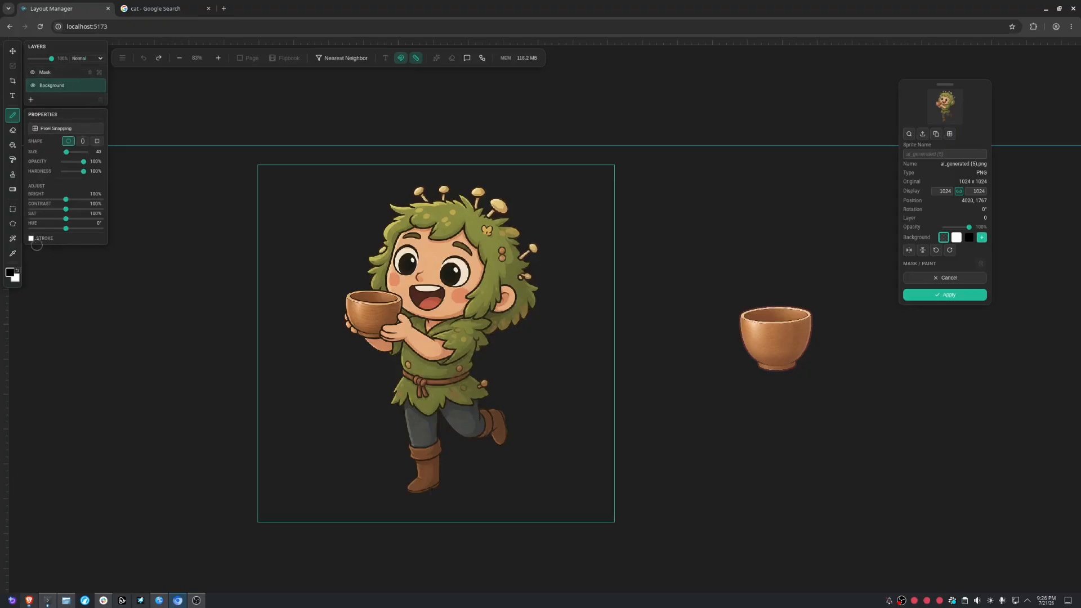
left_click(31, 239)
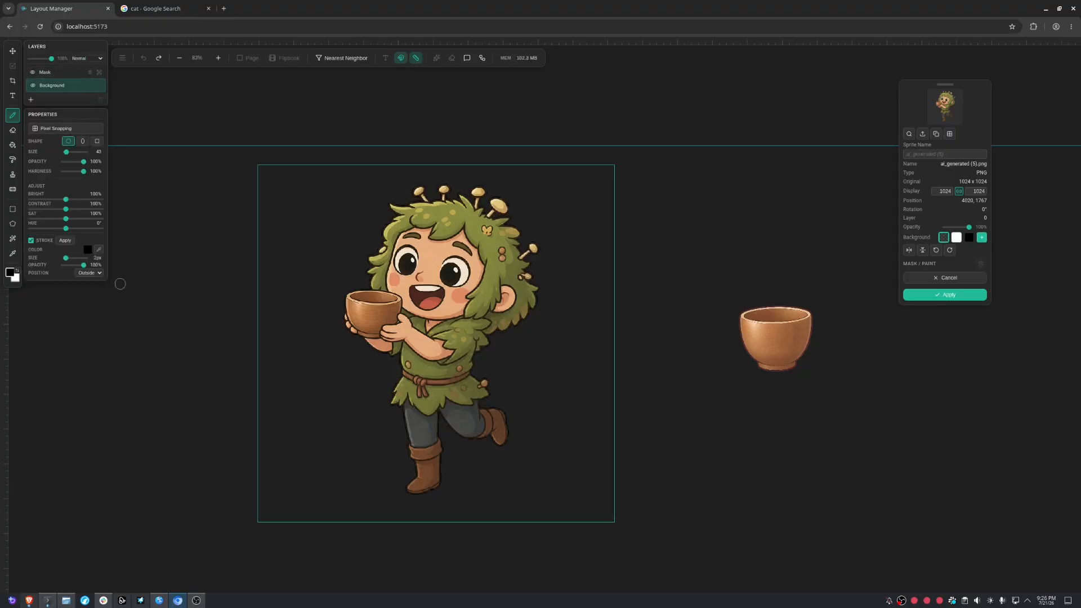
scroll(341, 297, "up", 2)
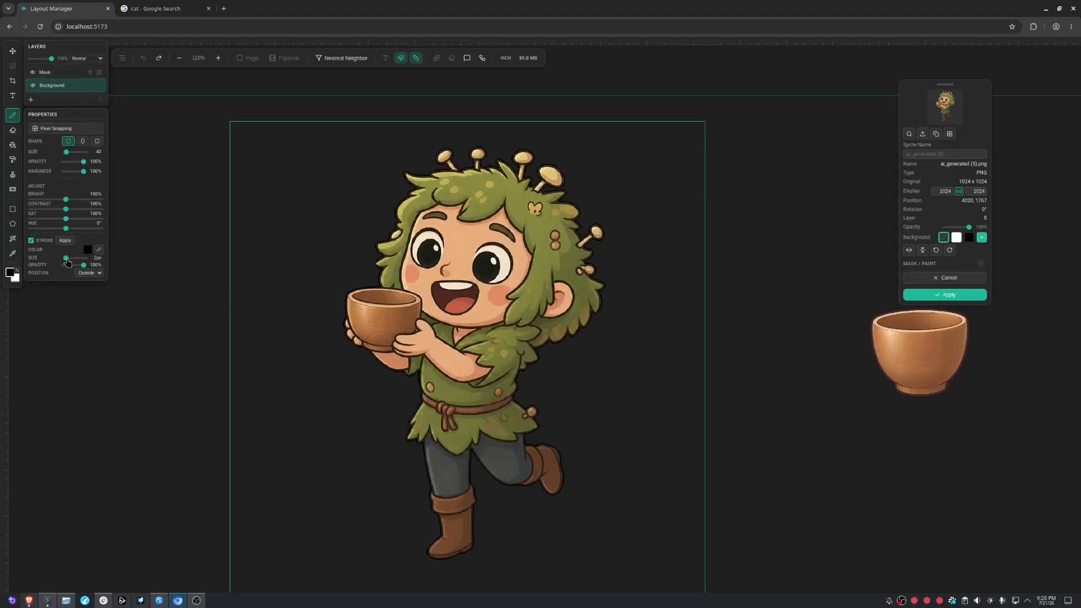
left_click_drag(66, 259, 69, 258)
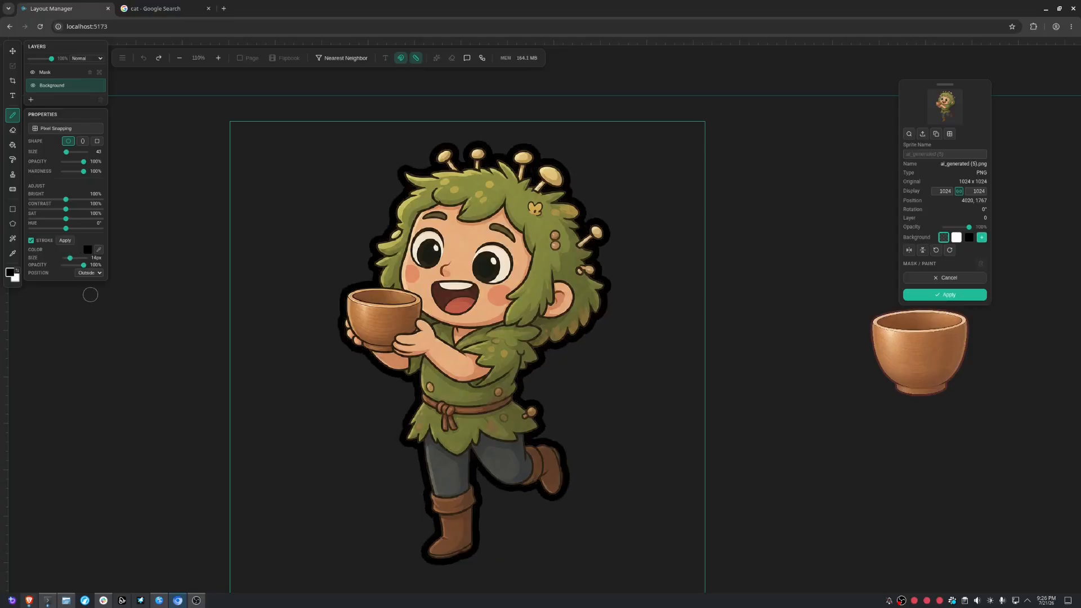
left_click(96, 273)
left_click(89, 286)
left_click(31, 241)
scroll(405, 360, "down", 5)
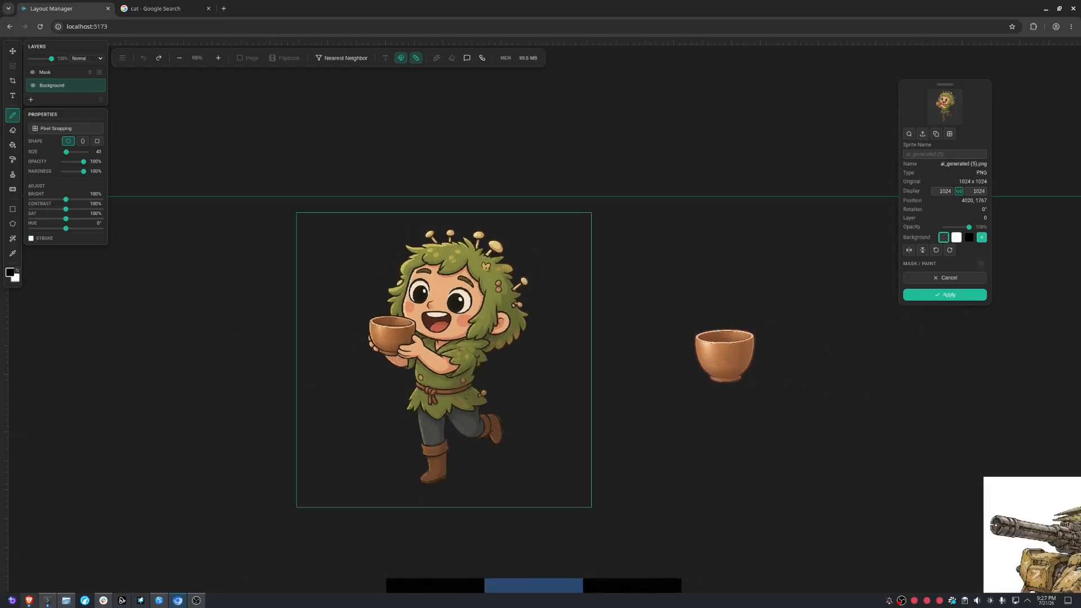
scroll(382, 352, "up", 2)
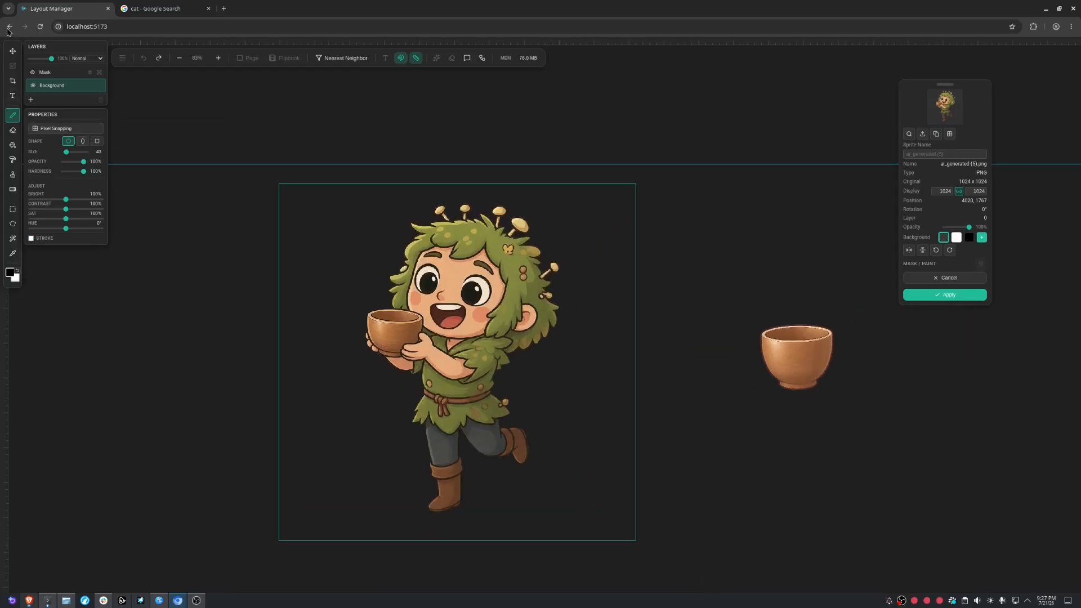
- Add the white text "hello" beside the character's head, and try a white bucket fill behind the character and undo it
left_click(15, 97)
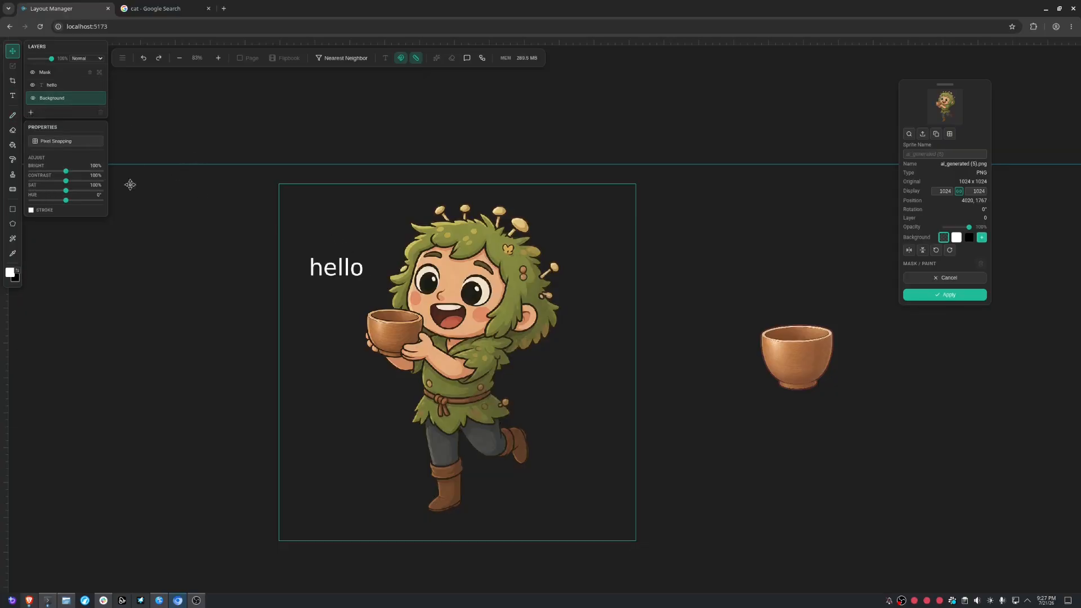
left_click(13, 145)
left_click(333, 401)
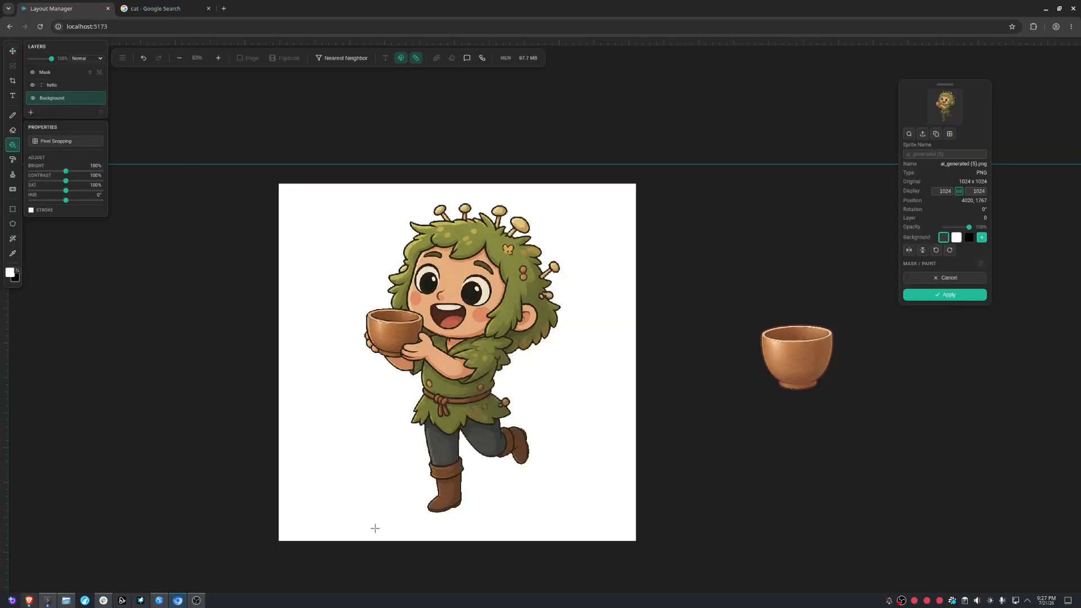
left_click_drag(271, 405, 370, 355)
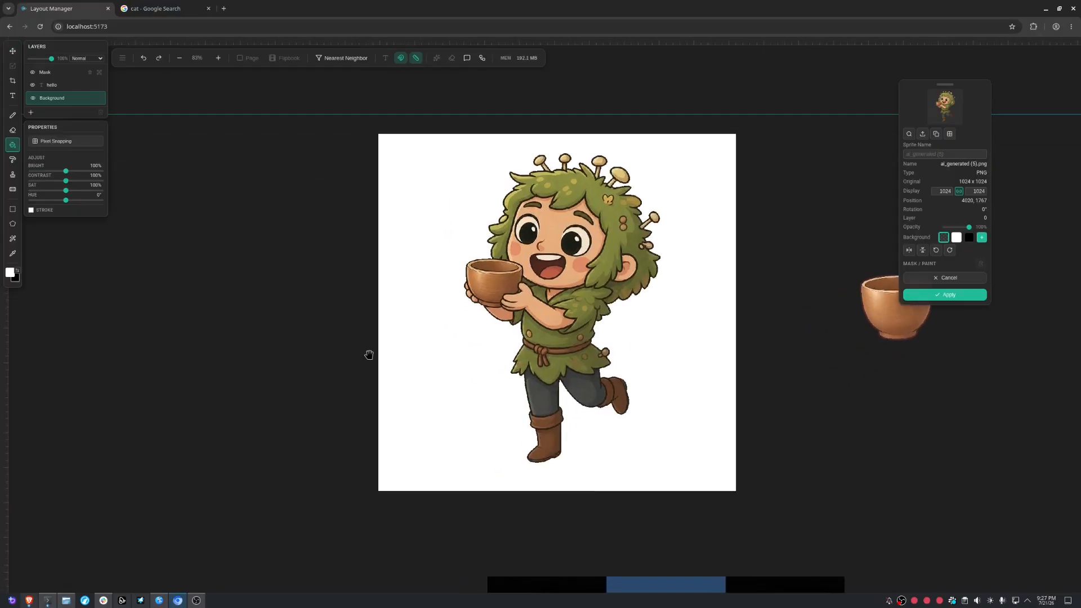
key("ctrl+z")
- Try the Clone Stamp over the character's face on the Background layer, and undo the strokes
left_click(13, 160)
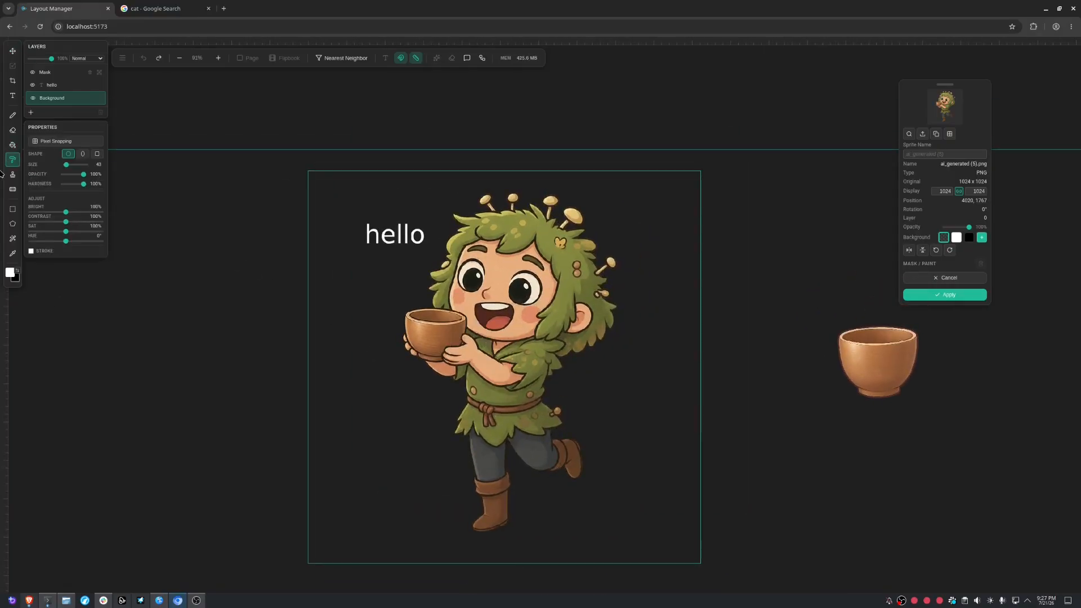
left_click(12, 174)
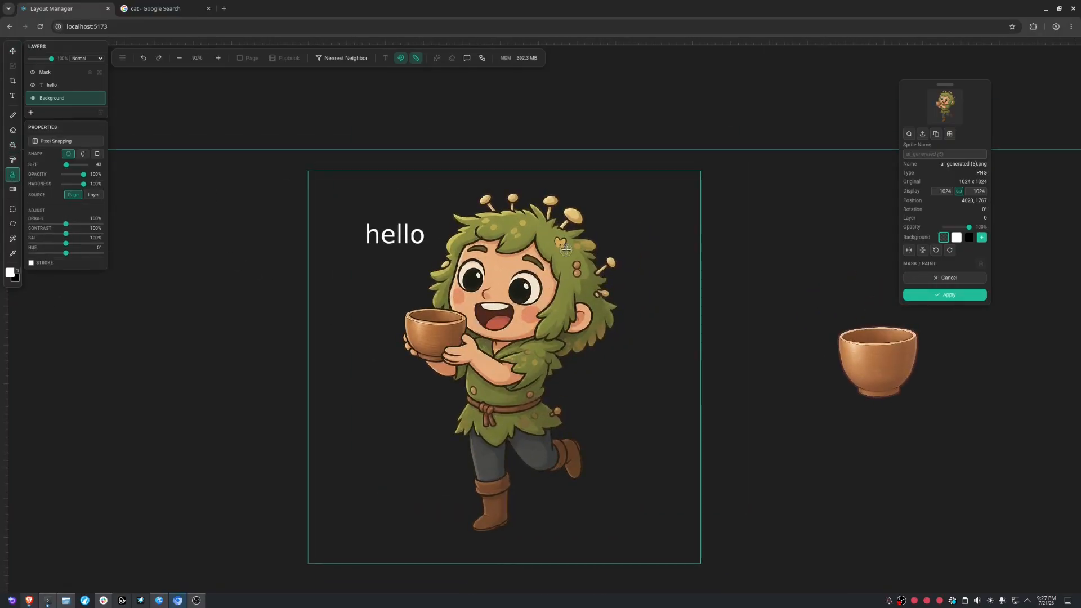
mouse_move(532, 307)
left_mouse_down()
mouse_move(476, 307)
mouse_move(489, 278)
mouse_move(531, 279)
left_mouse_up()
key("ctrl+z")
key("ctrl+z")
key("ctrl+z")
left_click(12, 189)
scroll(522, 297, "up", 5)
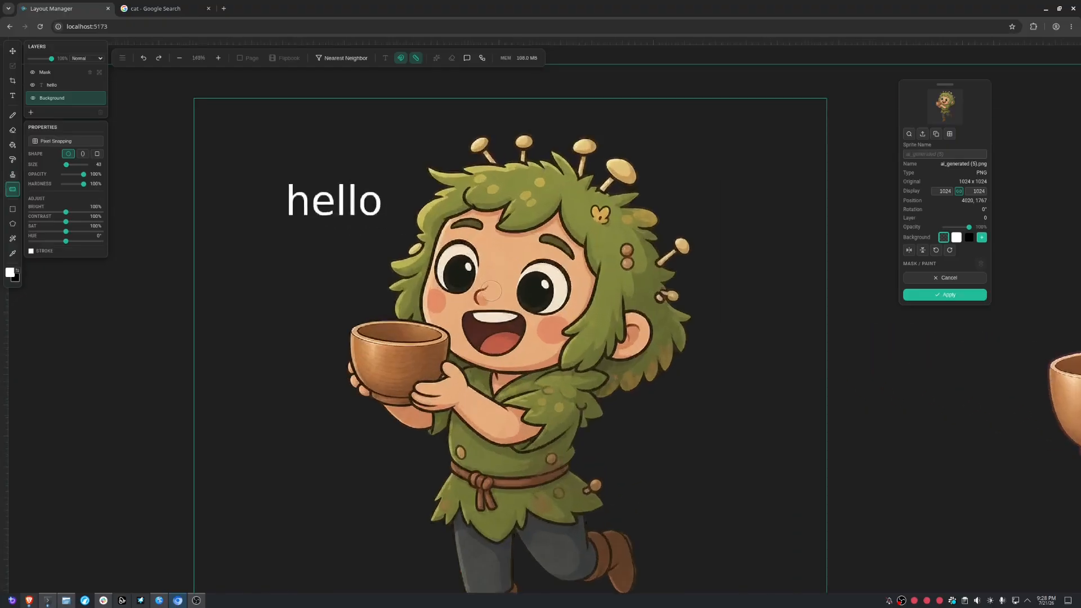
scroll(364, 455, "down", 3)
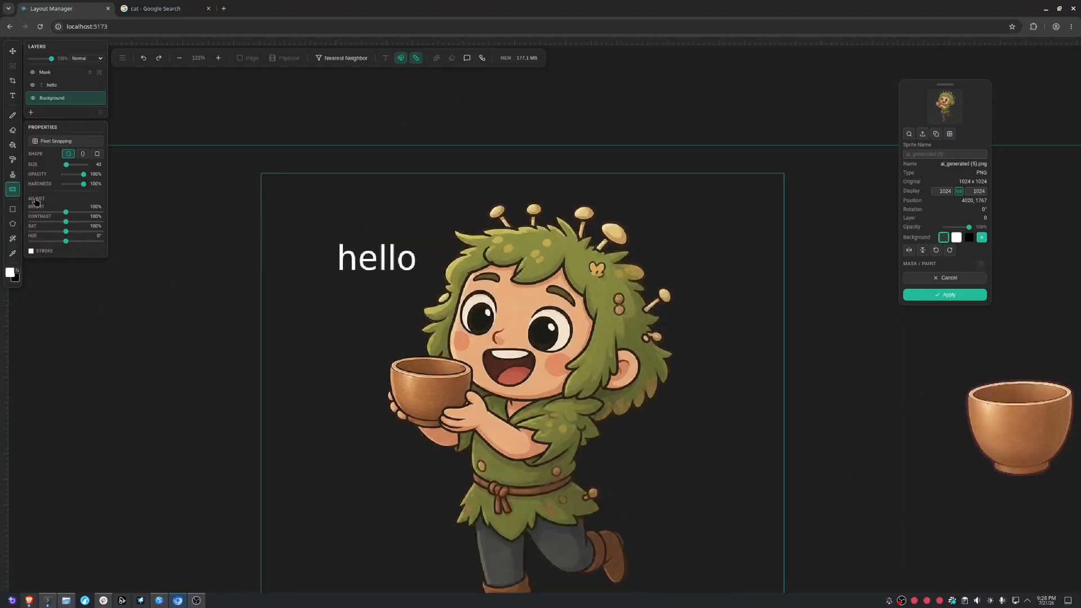
- Try a rectangular selection around the face and bowl, a lasso selection, and a magic wand selection of the mouth, clearing each
left_click(12, 209)
left_click_drag(388, 279, 569, 439)
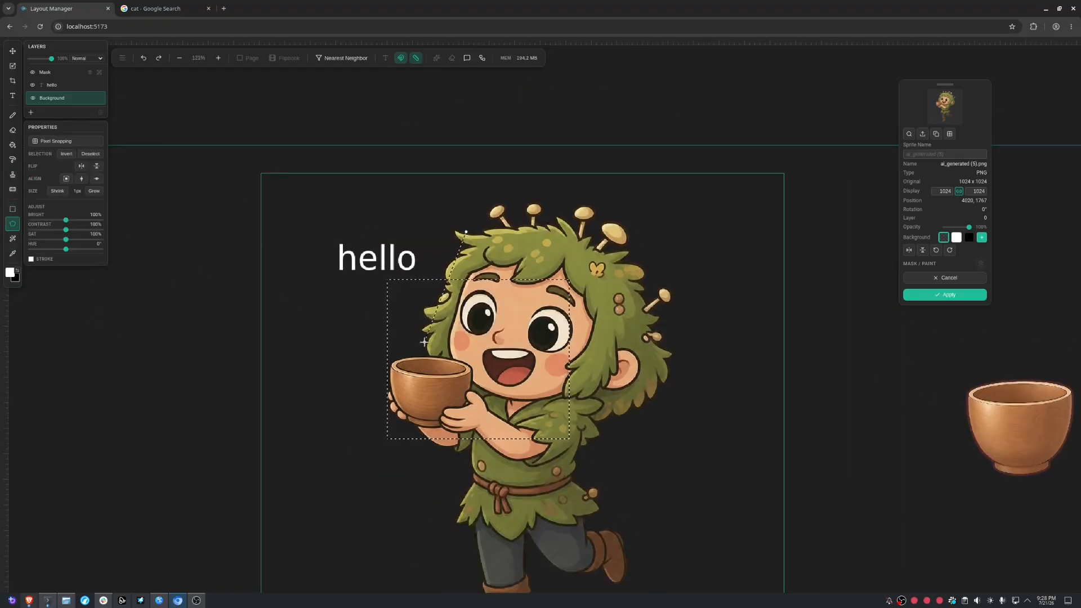
key("Escape")
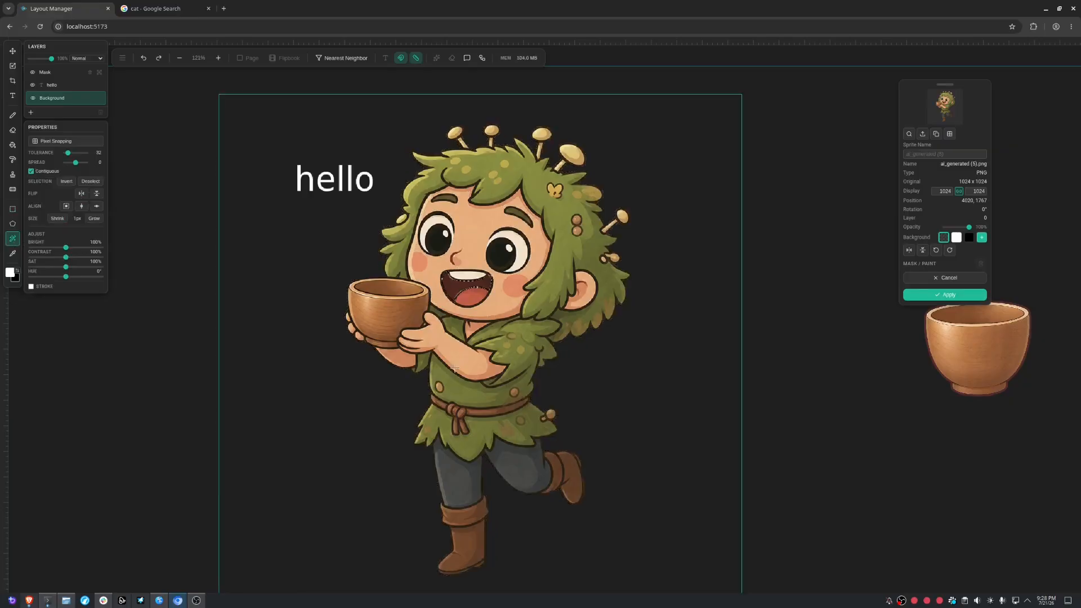
key("Escape")
- Sample an olive green from the character with the eyedropper, return to the rectangular selection tool, and close the mask/paint editor
key("i")
left_click_drag(456, 311, 456, 396)
key("m")
scroll(324, 214, "down", 5)
scroll(433, 332, "up", 5)
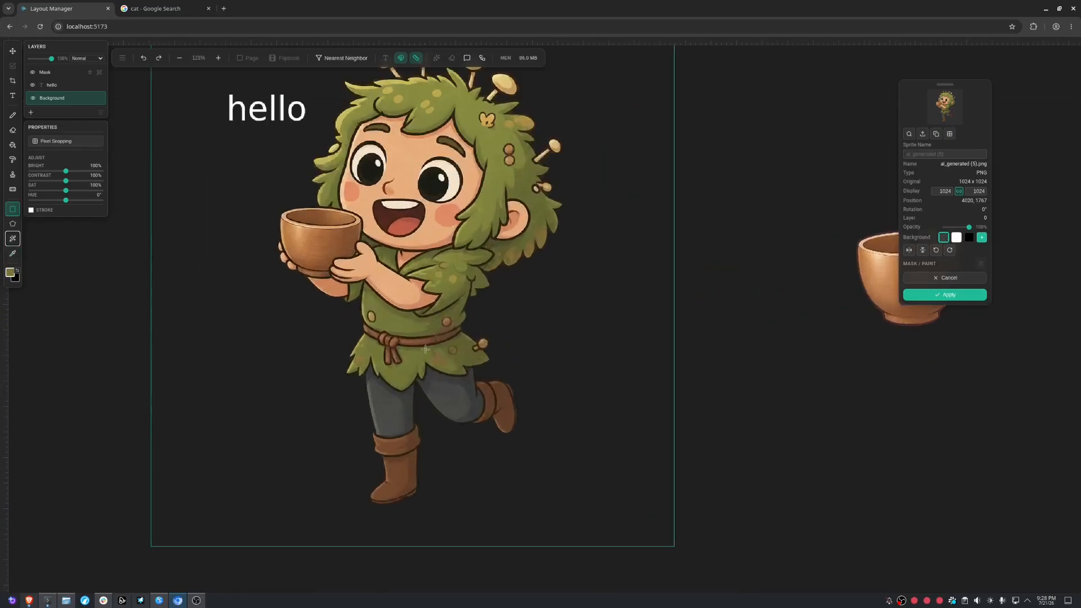
left_click(945, 294)
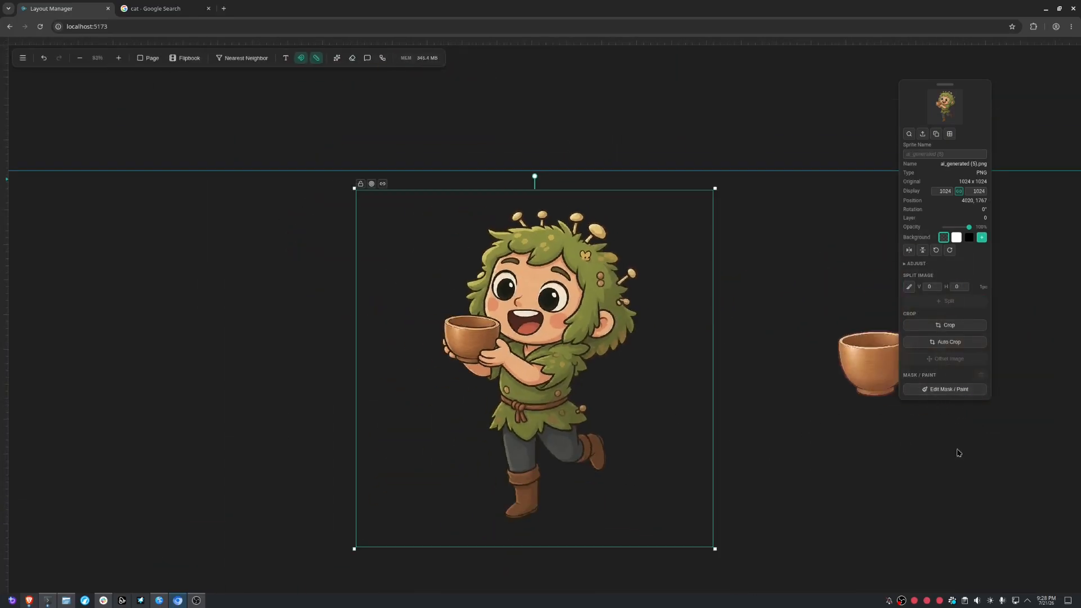
- Reopen the mask/paint editor, paint a black zigzag across the character on a new layer, and apply it
left_click(945, 389)
left_click(32, 98)
left_click(14, 114)
left_click_drag(496, 220, 516, 497)
left_click(945, 295)
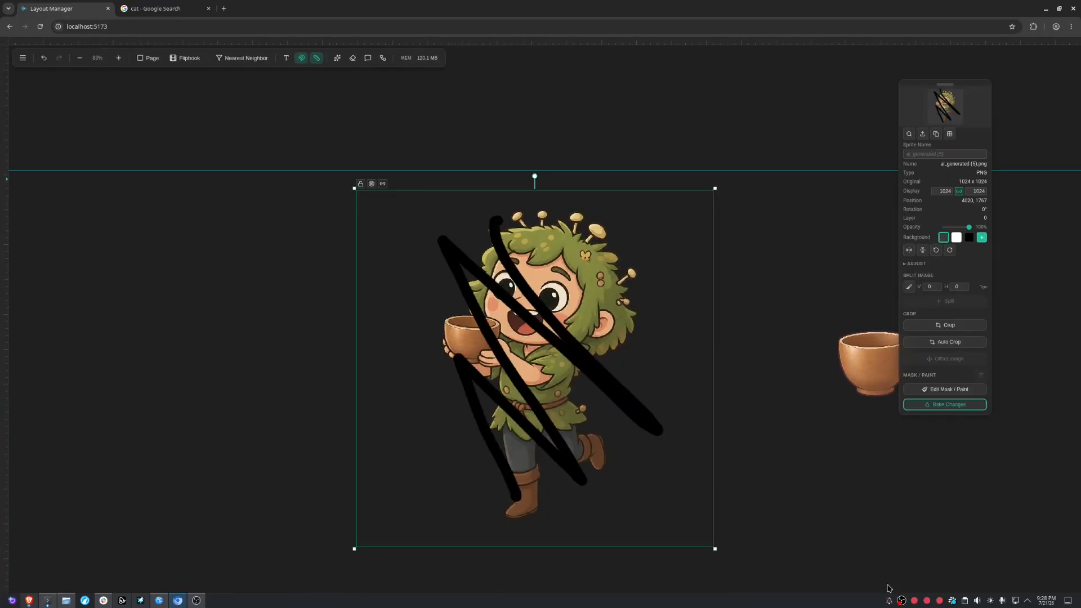
- Reopen the mask/paint editor, remove the black zigzag layer from the character, and close the editor
left_click(943, 391)
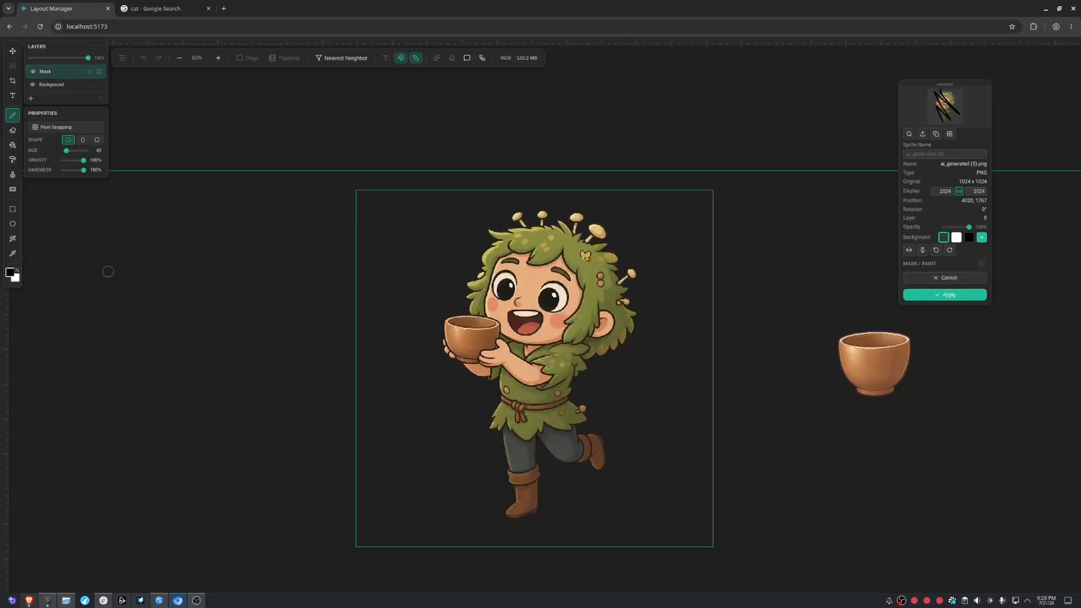
left_click(945, 278)
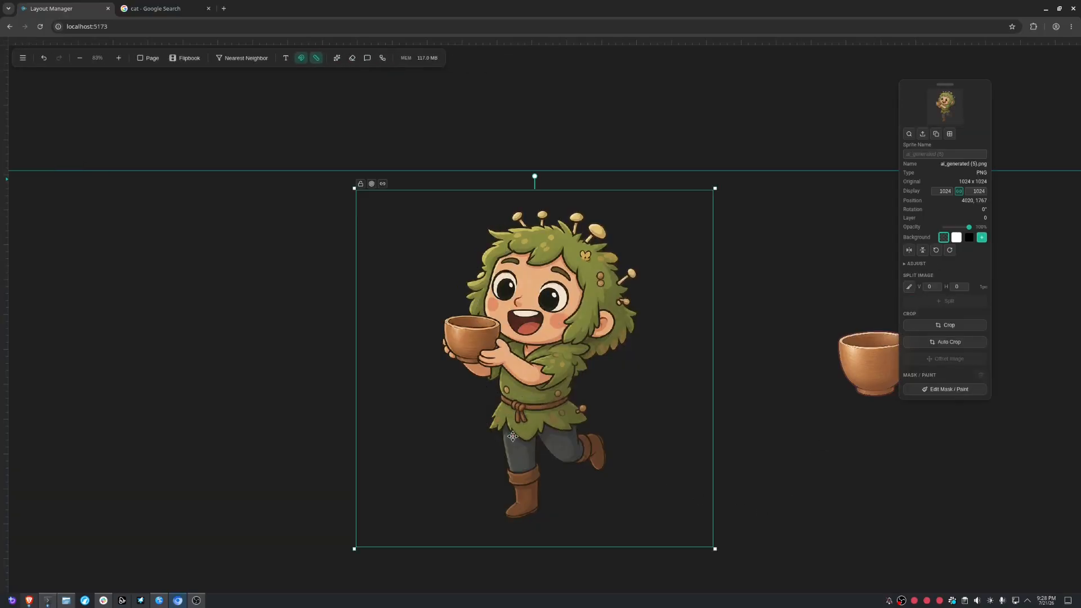
left_click_drag(547, 447, 583, 415)
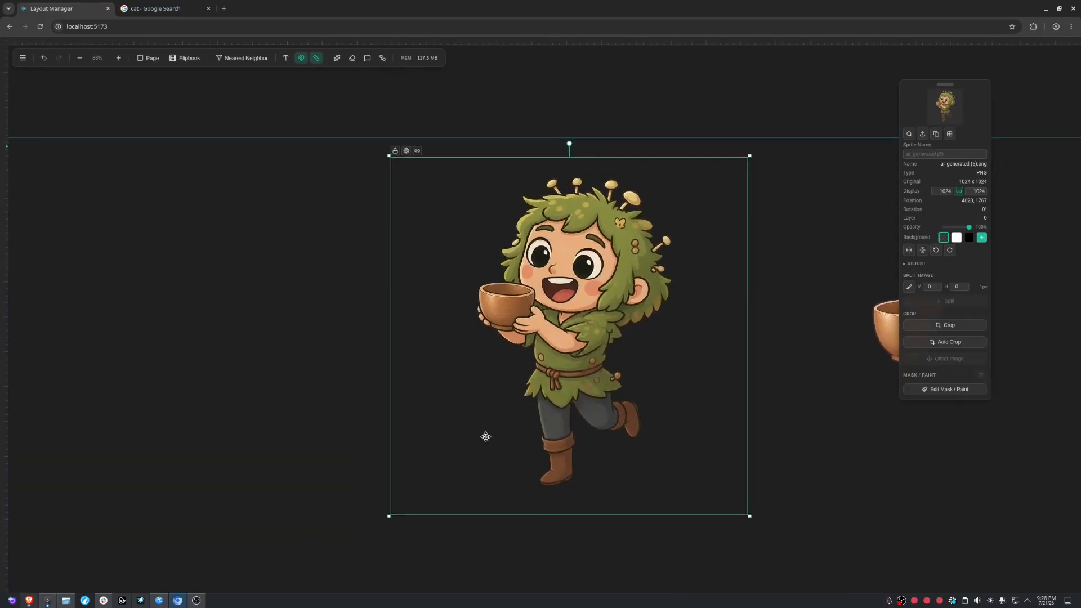
- Duplicate the character image, place the copy to the left of the original, and reselect the original
key("ctrl+d")
left_click_drag(495, 388, 76, 402)
left_click(645, 378)
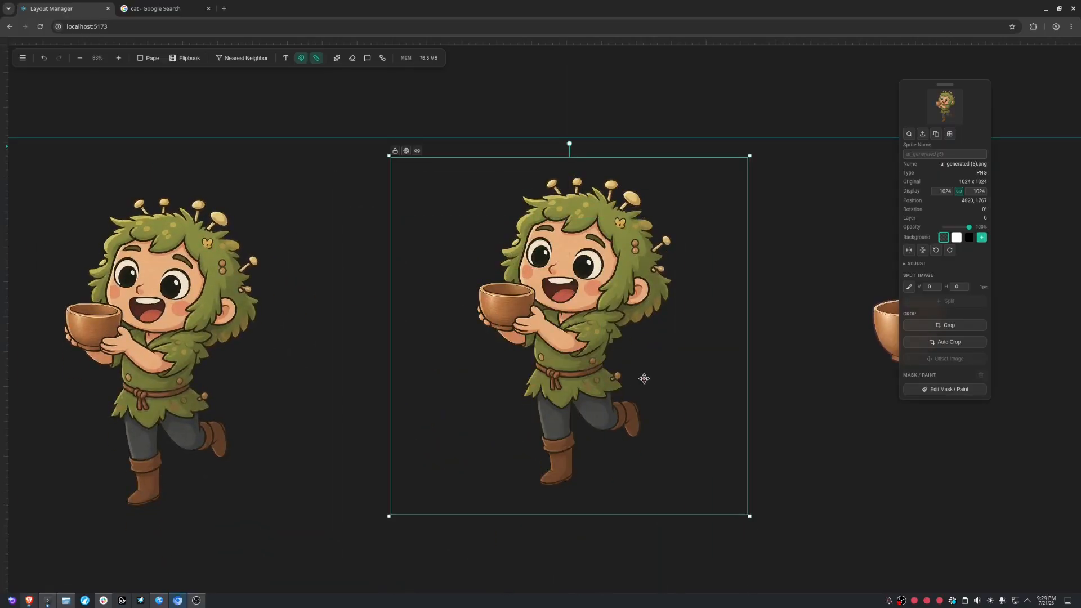
- Open the original character in the mask/paint editor, mask out zigzag strokes across its hair, face and bowl, and apply the mask
left_click(936, 393)
left_click_drag(493, 233, 542, 393)
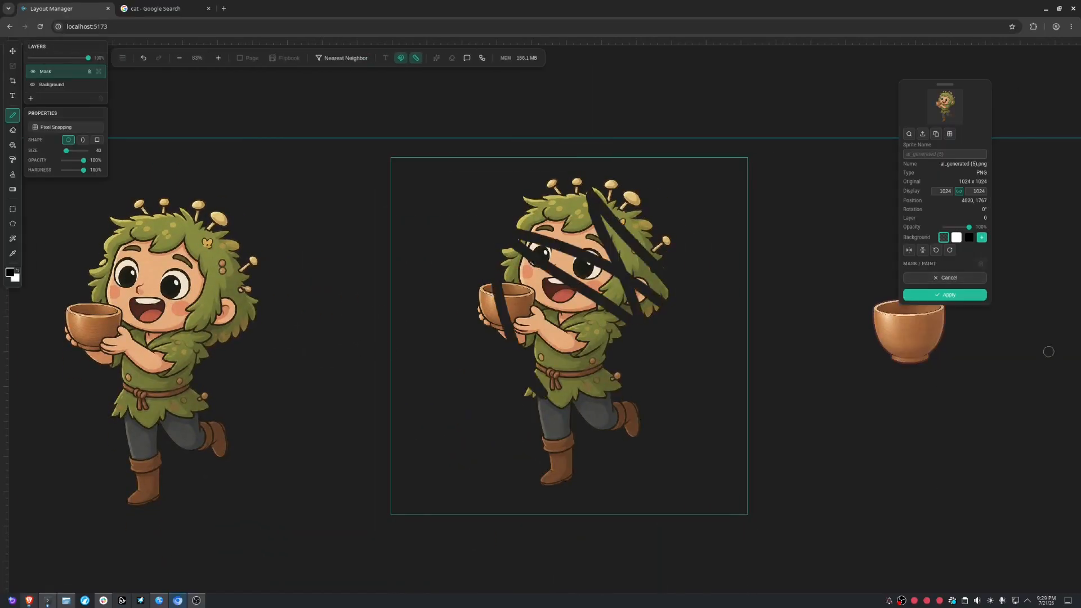
left_click(945, 295)
- Duplicate the masked character twice and move the copies to separate spots on the canvas
left_click_drag(289, 327, 485, 288)
scroll(796, 295, "down", 3)
left_click_drag(796, 295, 659, 357)
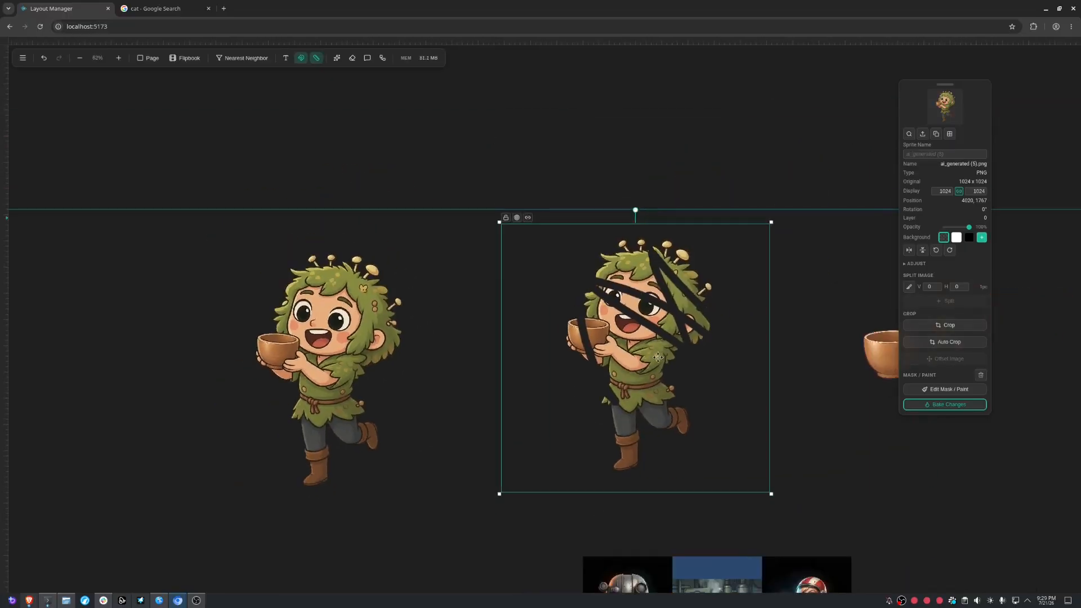
key("ctrl+d")
left_click_drag(615, 420, 479, 521)
key("ctrl+d")
mouse_move(532, 467)
left_mouse_down()
mouse_move(519, 217)
mouse_move(467, 377)
left_mouse_up()
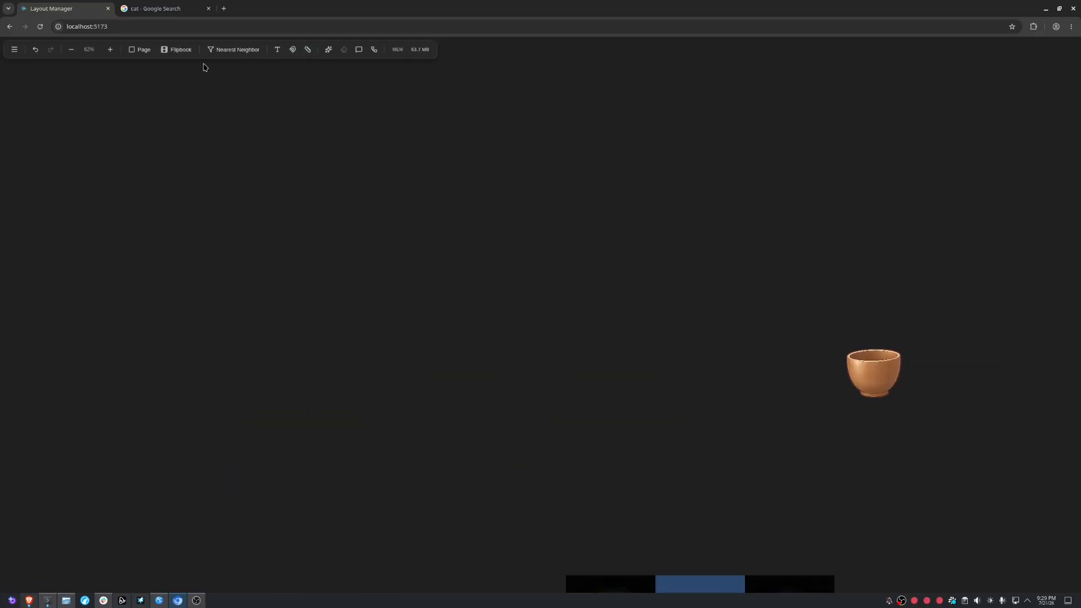
- Switch to the Dolphin file manager and load chibi_orc.mp4 from the TestImages folder into Layout Manager's Flipbook Viewer
left_click(66, 601)
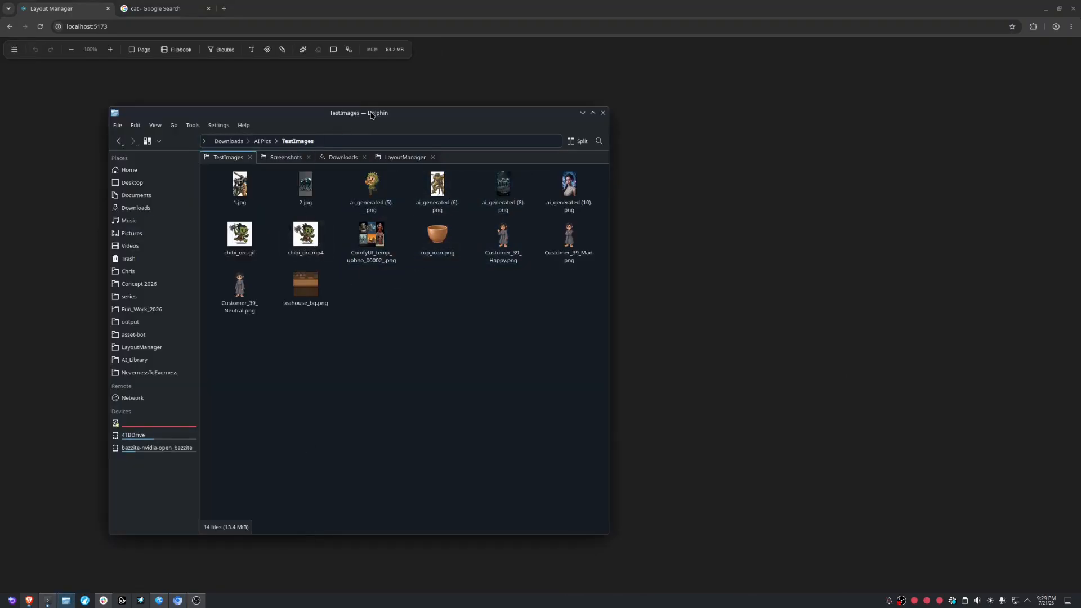
left_click_drag(371, 115, 0, 208)
left_click(177, 50)
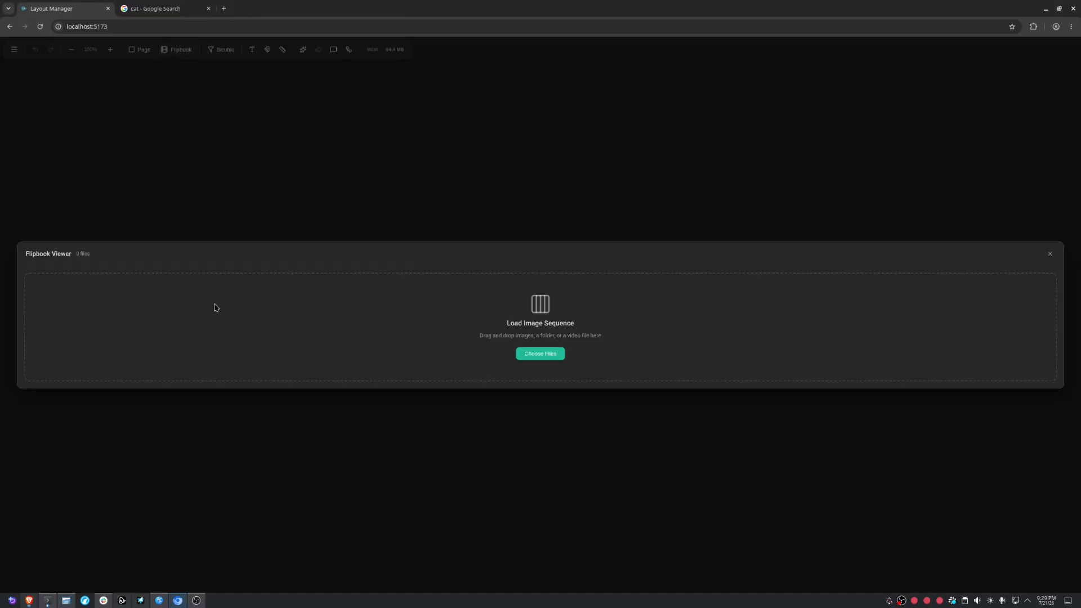
left_click_drag(0, 315, 422, 330)
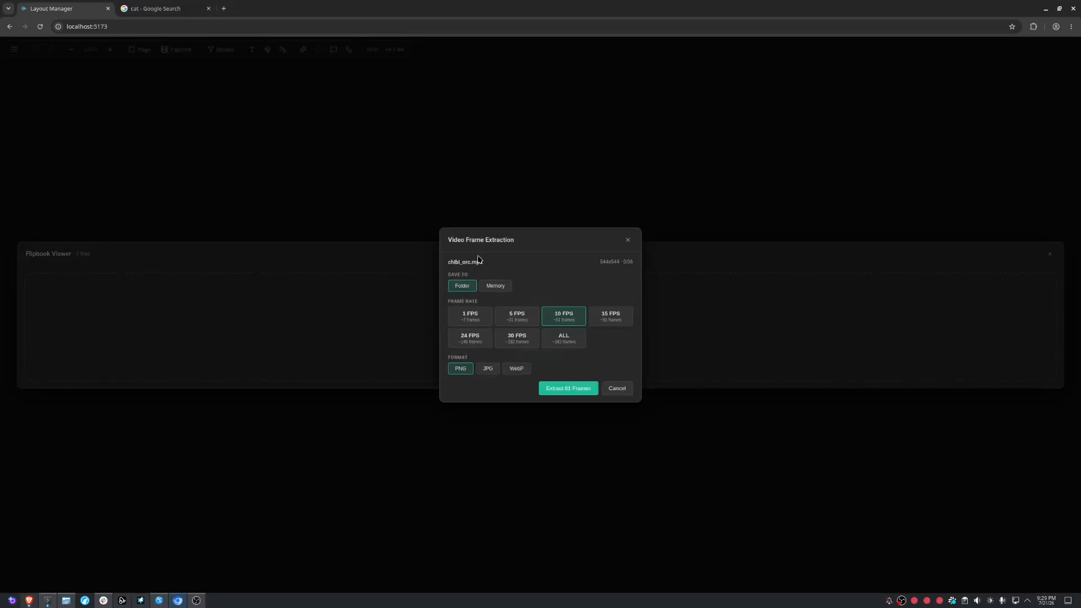
- Extract the frames of chibi_orc.mp4 to memory at 10 FPS in WebP format
left_click(494, 288)
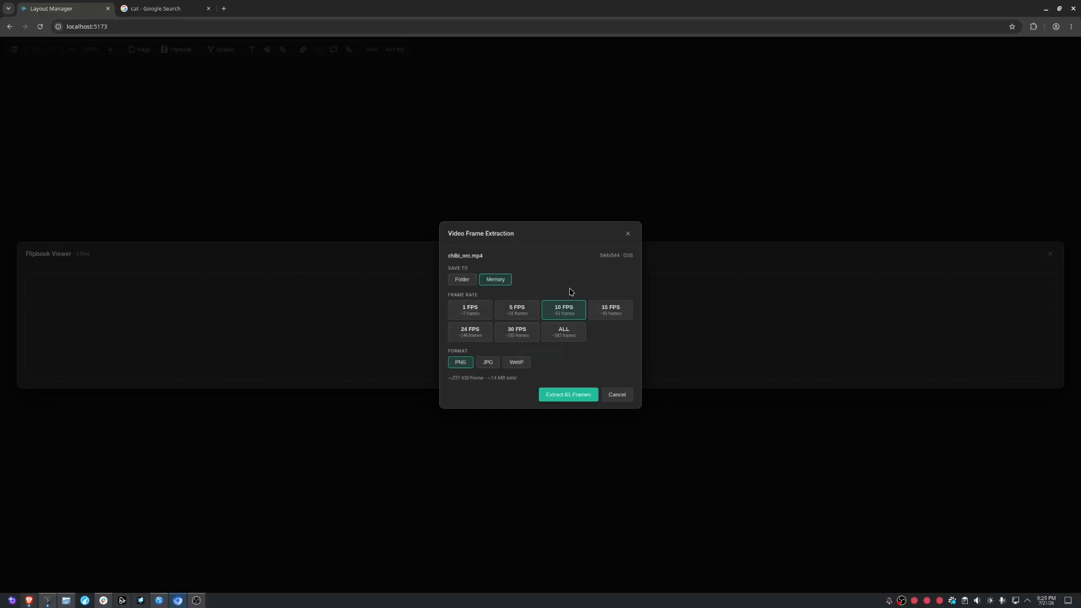
left_click(517, 363)
left_click(585, 394)
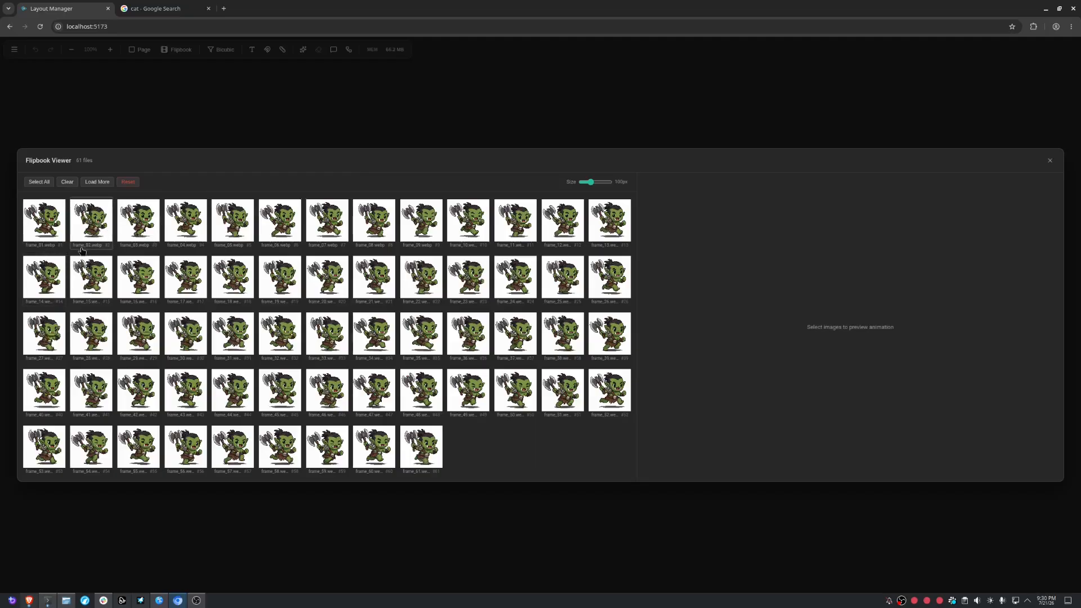
- Select the first six extracted orc frames, frame_01 to frame_06, for the flipbook animation
left_click(39, 242)
left_click(90, 222)
left_click(138, 222)
left_click(186, 222)
left_click(245, 227)
left_click(280, 221)
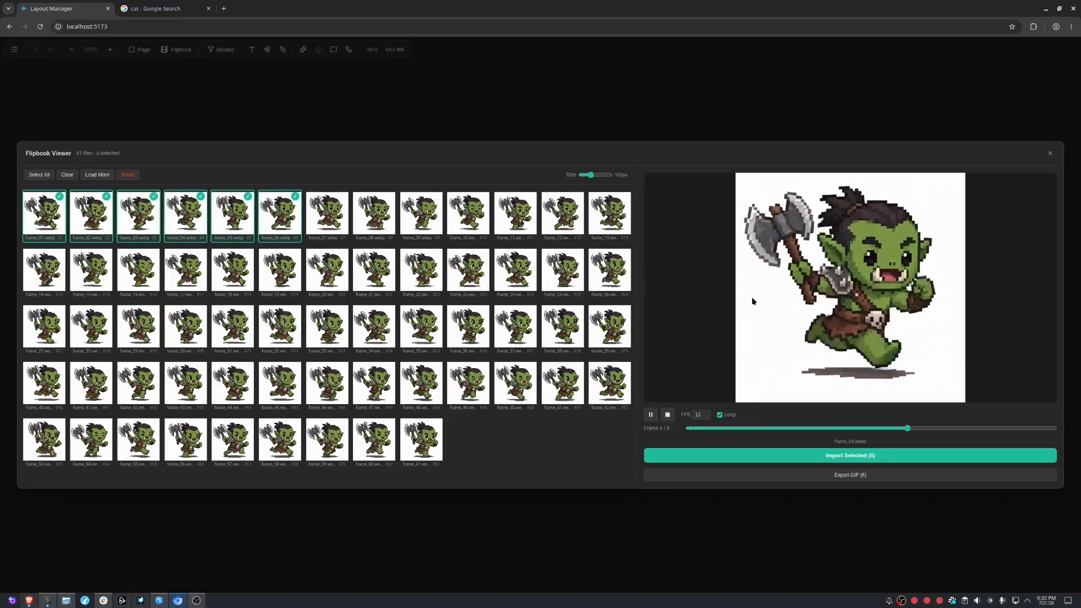
- Export the six selected frames as a GIF, view chibi_orc.gif in Gwenview, and close the viewer
left_click(847, 476)
left_click_drag(532, 230, 591, 178)
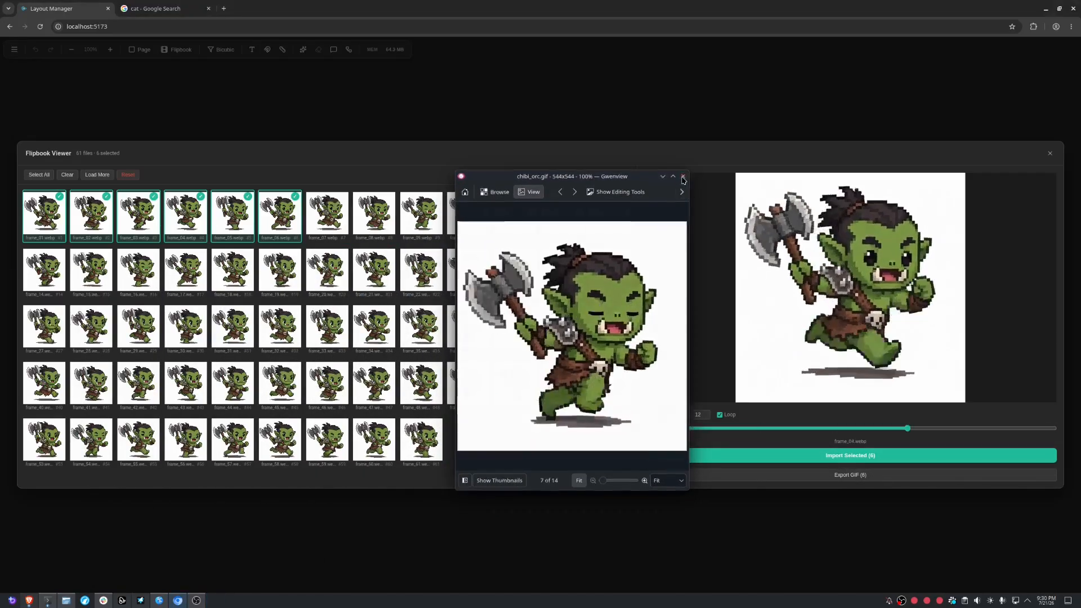
left_click(683, 178)
- Import the six selected frames onto the canvas and batch rename them with the prefix chibi_orc starting at 1
left_click(831, 458)
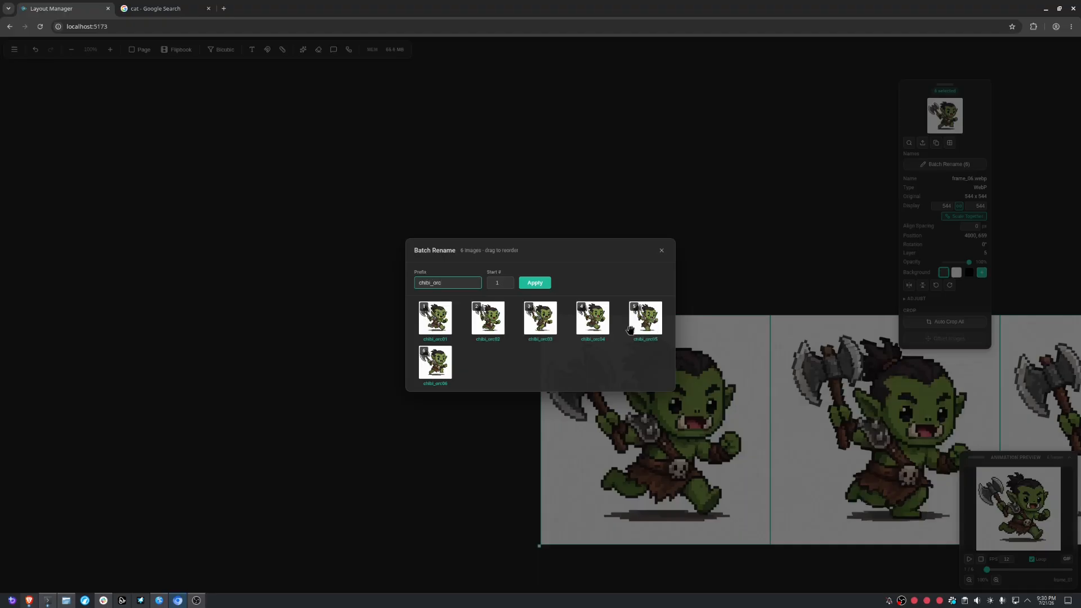
left_click(542, 284)
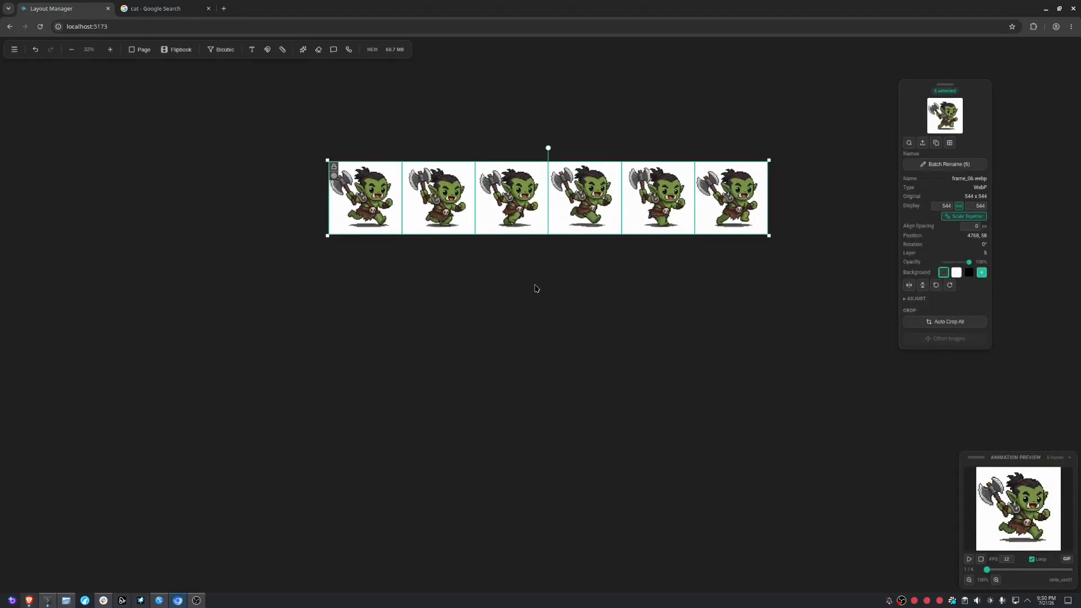
left_click(400, 249)
scroll(372, 235, "up", 4)
left_click(375, 210)
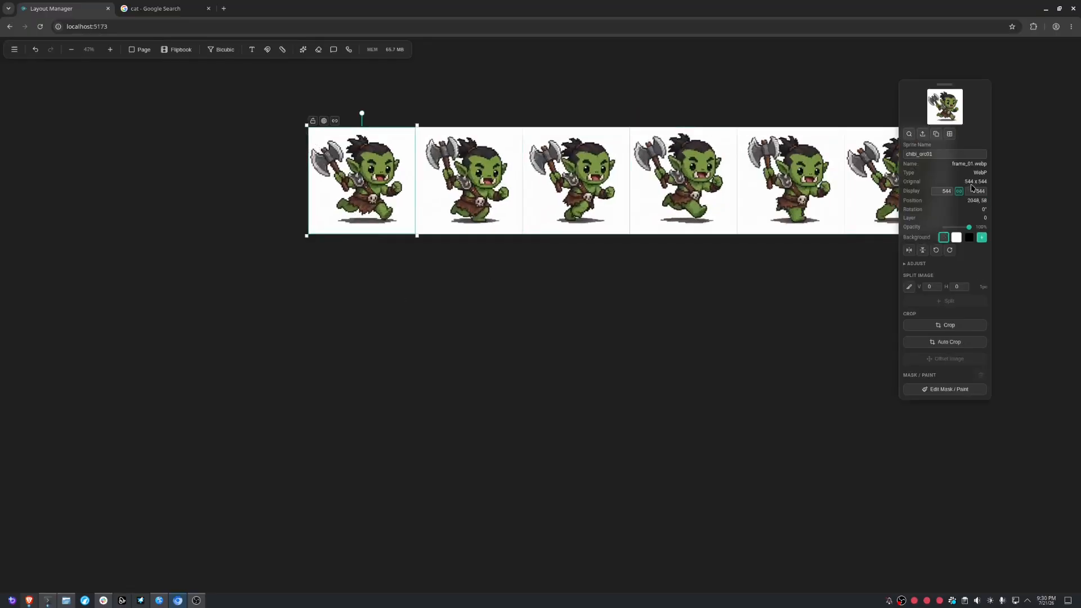
left_click_drag(689, 310, 551, 464)
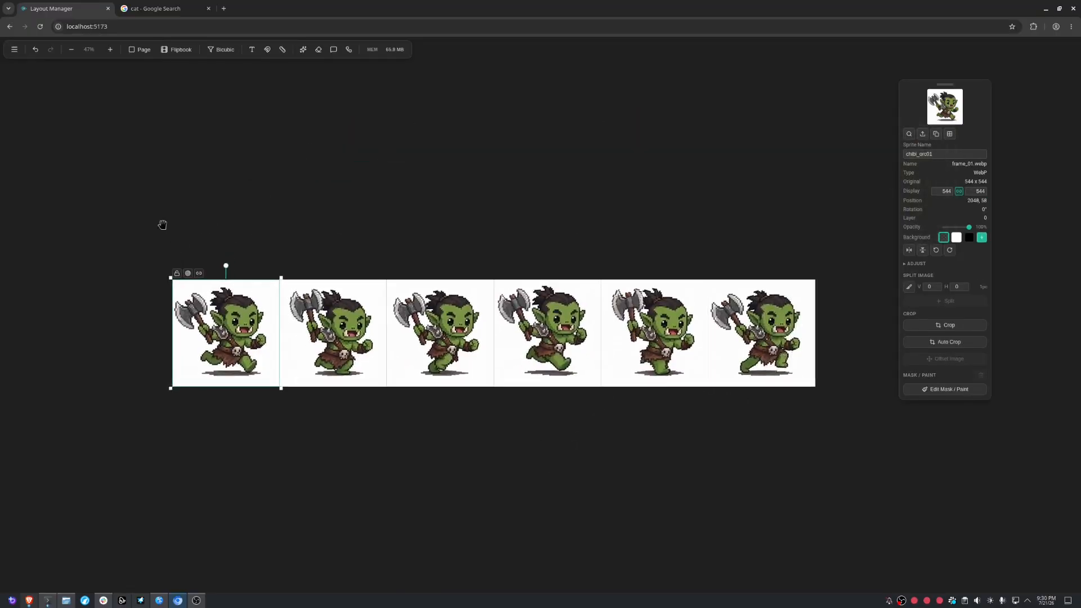
- Select all six orc frames and run the ComfyUI workflow BackroundRemoval_toon on them with mask_offset 0 and count 1
left_click_drag(145, 200, 978, 490)
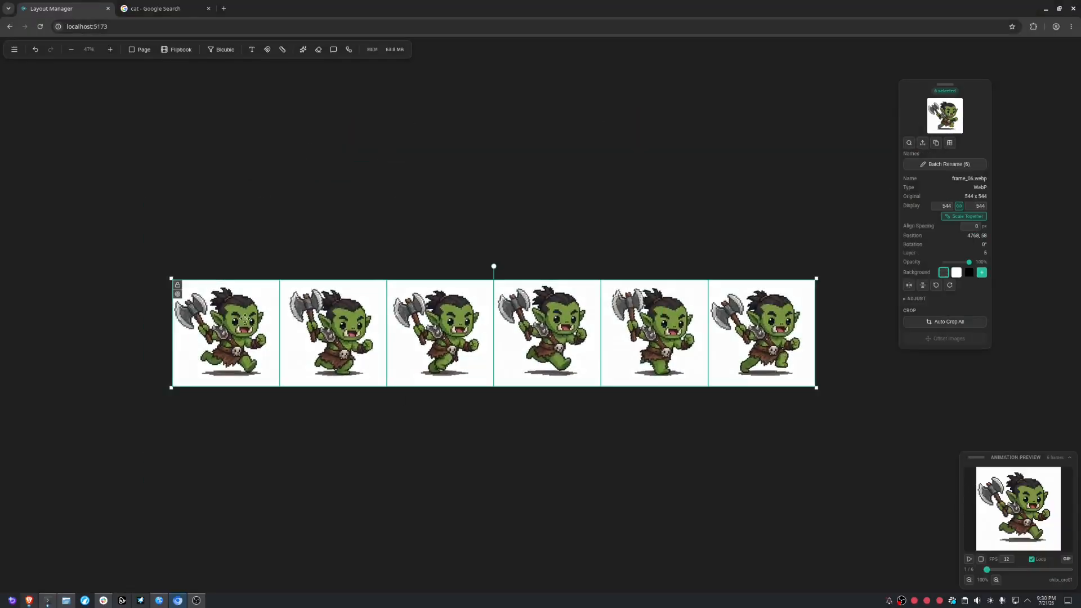
scroll(253, 322, "up", 9)
scroll(252, 322, "down", 8)
left_click_drag(303, 178, 322, 232)
left_click(349, 50)
left_click_drag(317, 131, 451, 113)
left_click(101, 131)
left_click(85, 183)
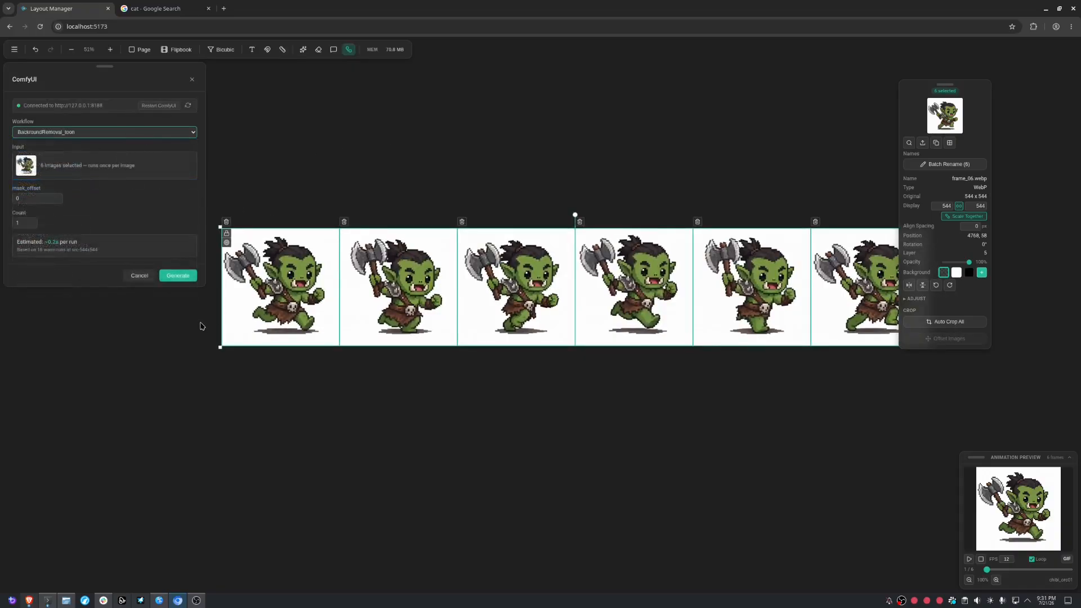
scroll(384, 283, "down", 1)
left_click(179, 275)
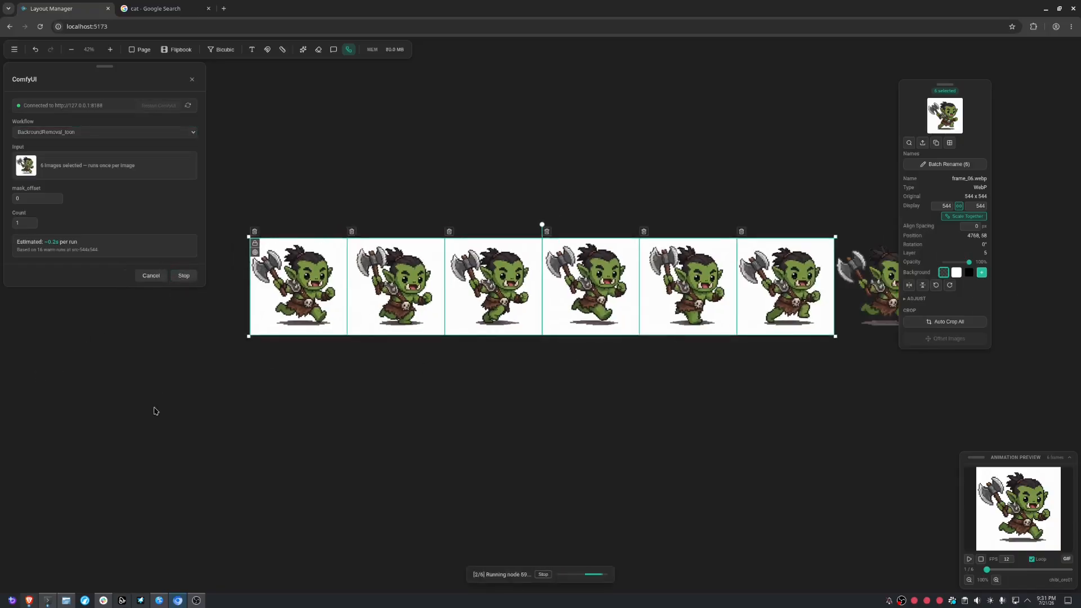
- Move the six background-free orc frames into a row below the white-background originals and close ComfyUI
left_click_drag(810, 464, 386, 543)
scroll(389, 535, "down", 5)
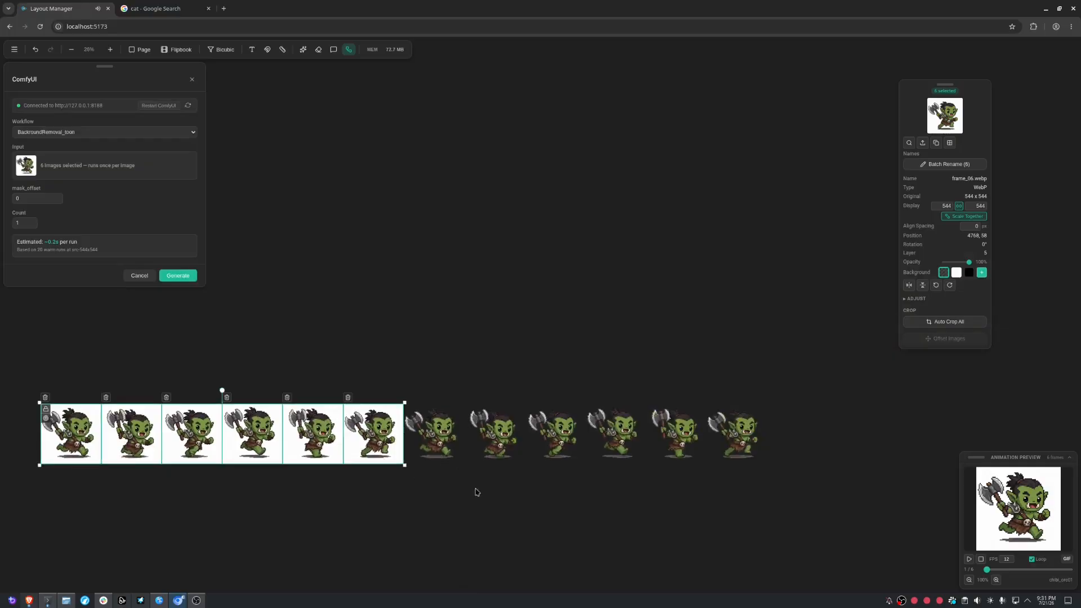
left_click_drag(478, 490, 548, 425)
left_click_drag(499, 309, 873, 447)
left_click_drag(701, 378, 380, 477)
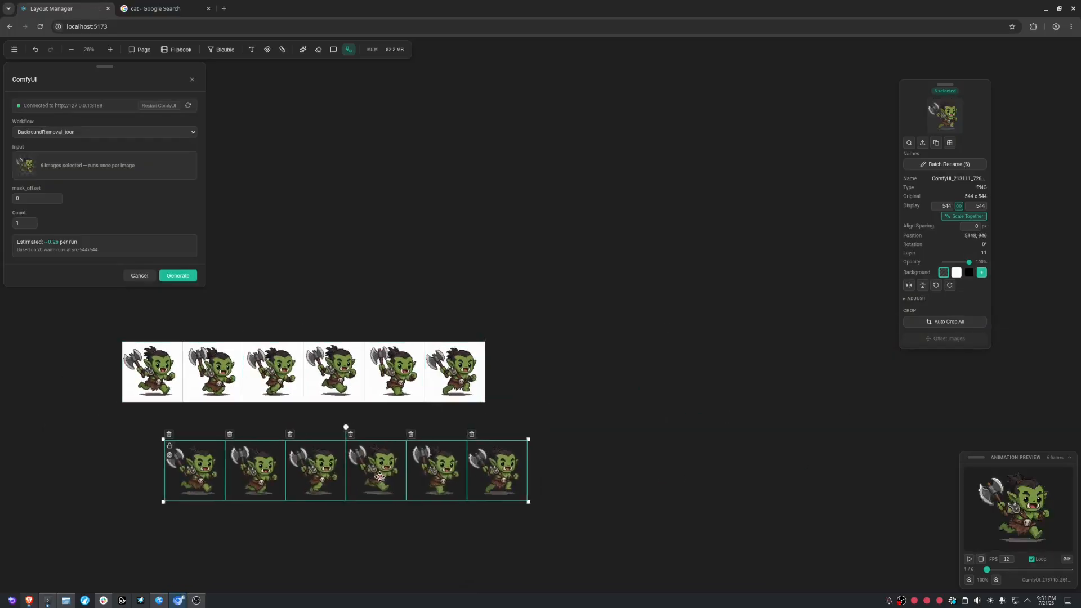
scroll(380, 477, "up", 5)
scroll(350, 408, "down", 2)
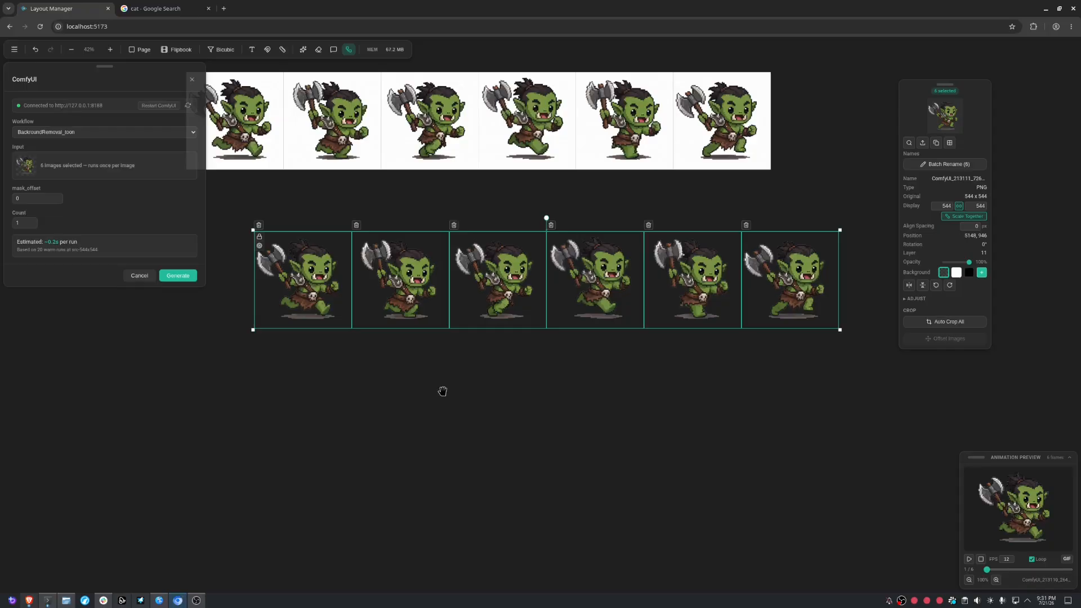
left_click_drag(467, 278, 450, 295)
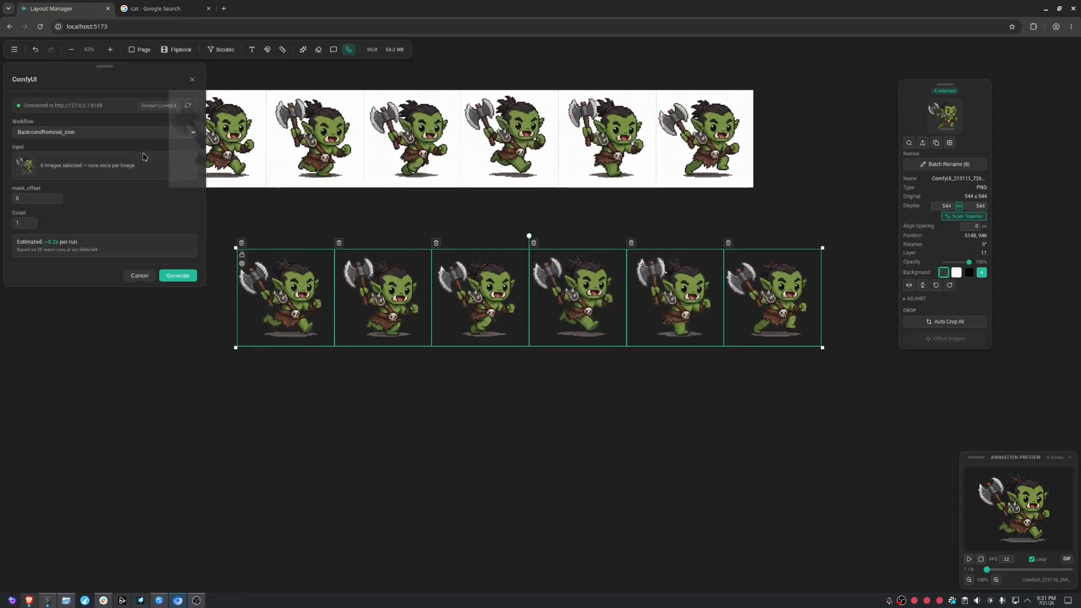
left_click(192, 80)
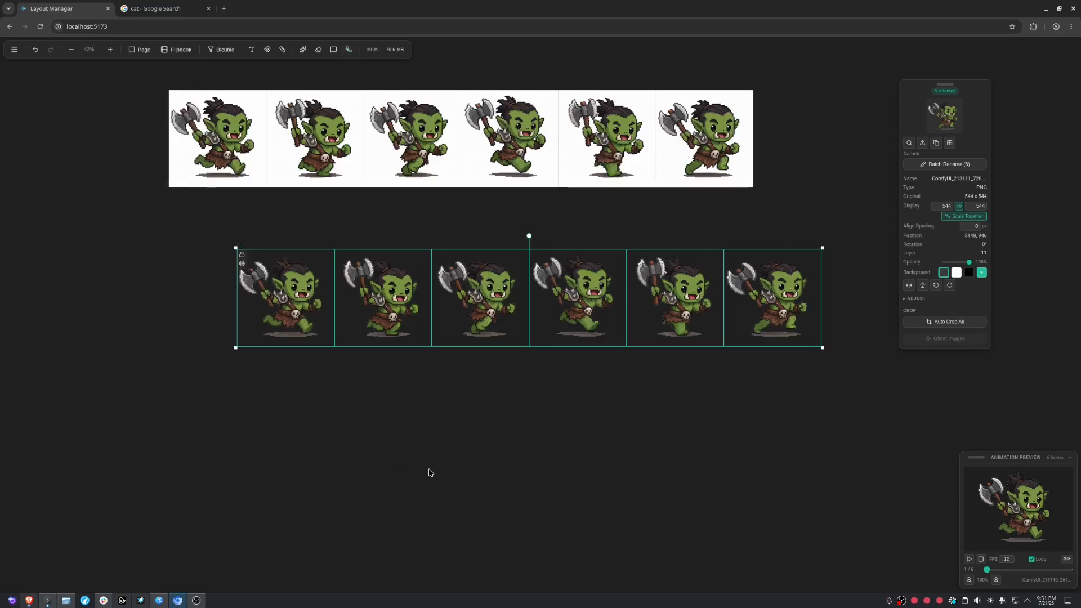
- Deselect the frames and add a 512 x 512 page to the canvas
scroll(315, 410, "down", 4)
left_click_drag(180, 129, 644, 324)
left_click_drag(501, 232, 683, 181)
left_click(219, 186)
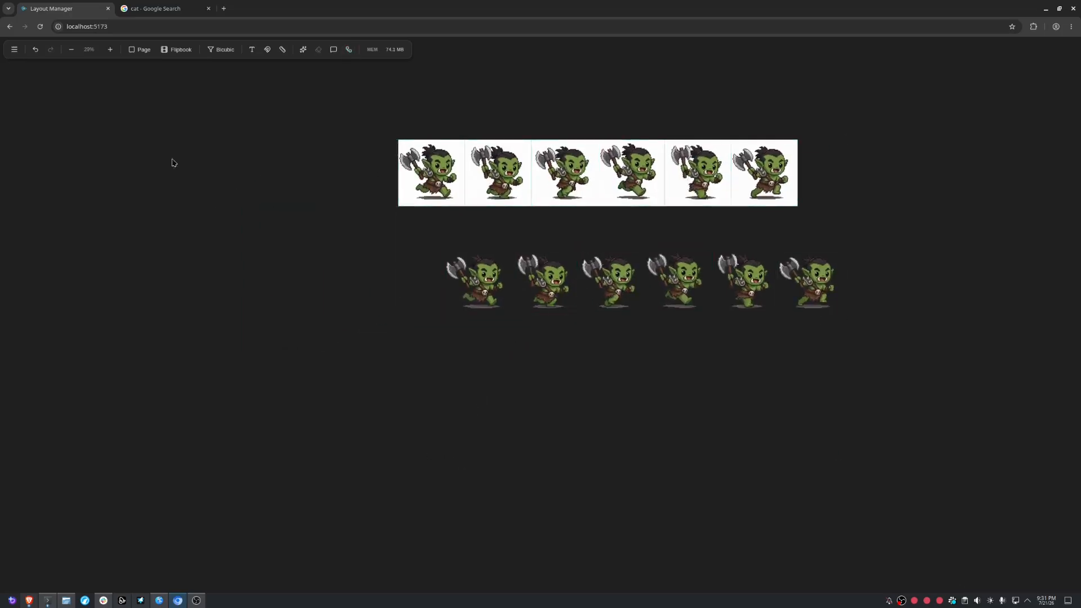
left_click(139, 48)
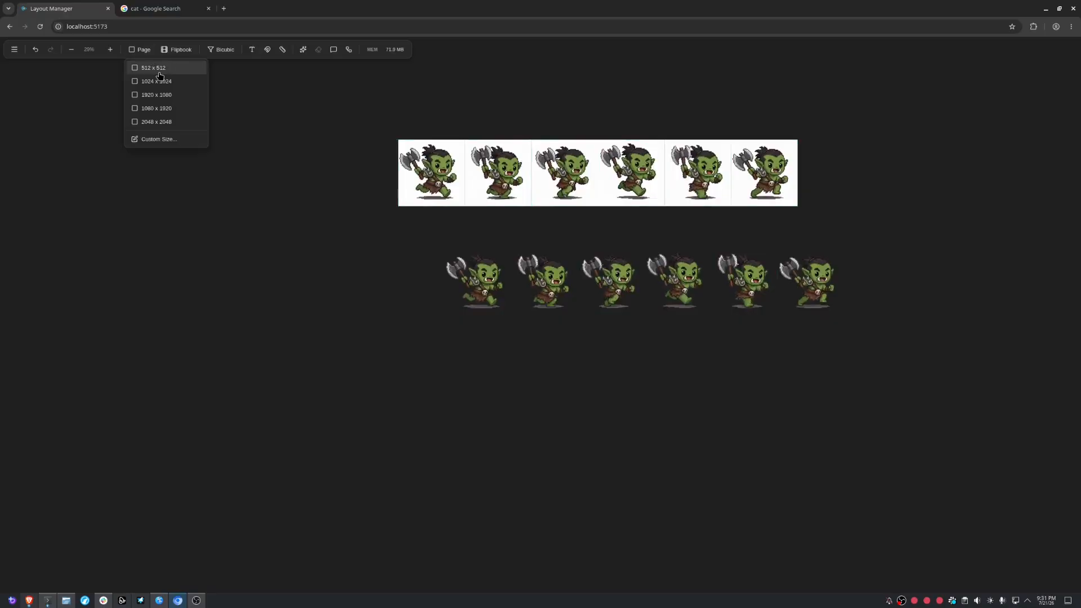
left_click(154, 68)
- Move the six transparent orc frames onto the 512 x 512 page and scale them together to 144 px each
left_click_drag(372, 334, 959, 412)
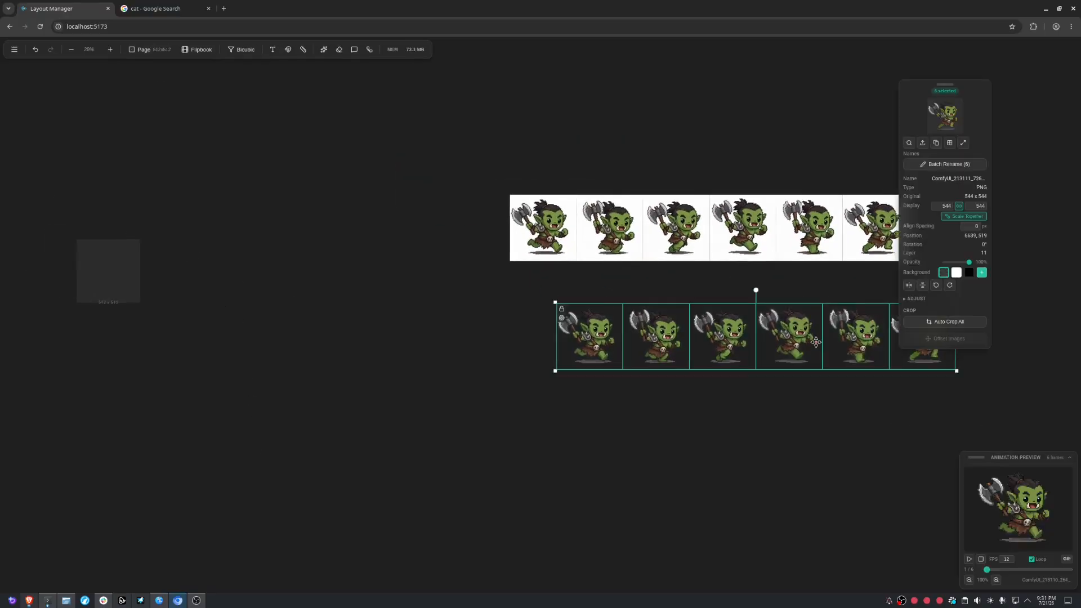
left_click_drag(811, 338, 193, 223)
left_click_drag(172, 265, 490, 309)
scroll(464, 299, "up", 6)
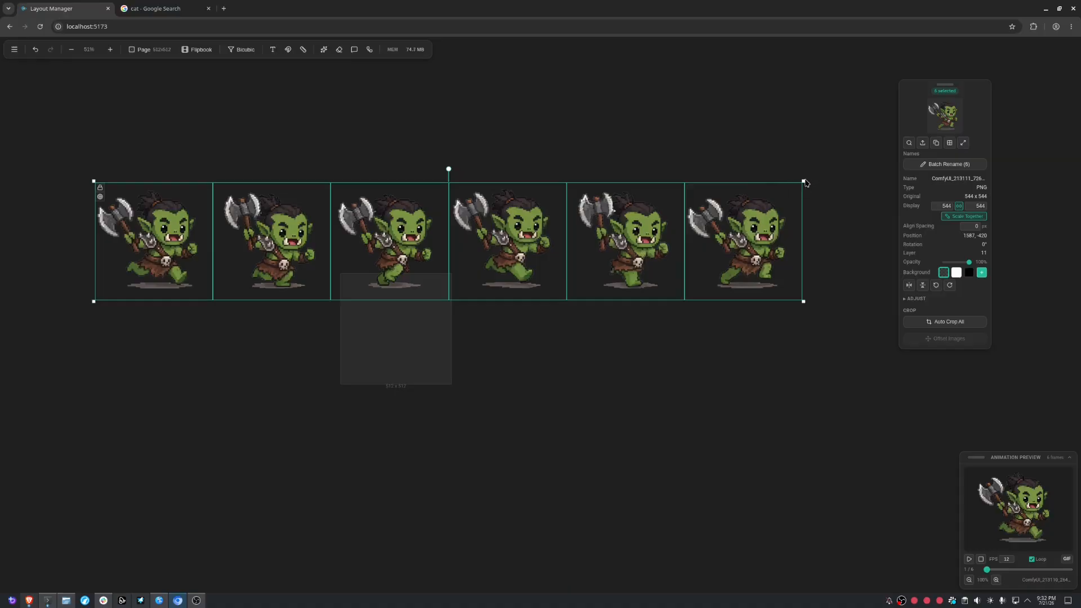
left_click_drag(804, 181, 285, 266)
left_click_drag(192, 281, 448, 286)
scroll(309, 284, "up", 6)
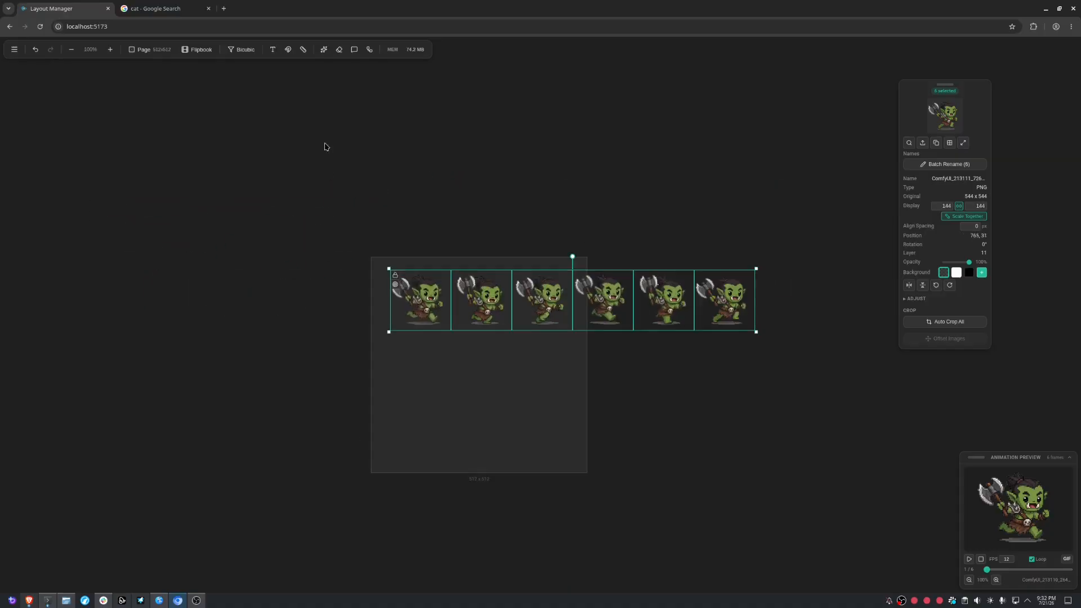
- Turn on snapping and fit the orc row to the page width at 85 px per frame, aligned to the page's top edge
left_click(288, 50)
scroll(541, 310, "up", 6)
left_click_drag(437, 293, 396, 266)
left_click_drag(695, 381, 386, 426)
left_click_drag(565, 256, 447, 278)
left_click_drag(565, 257, 301, 302)
left_click_drag(26, 318, 436, 285)
scroll(436, 285, "up", 5)
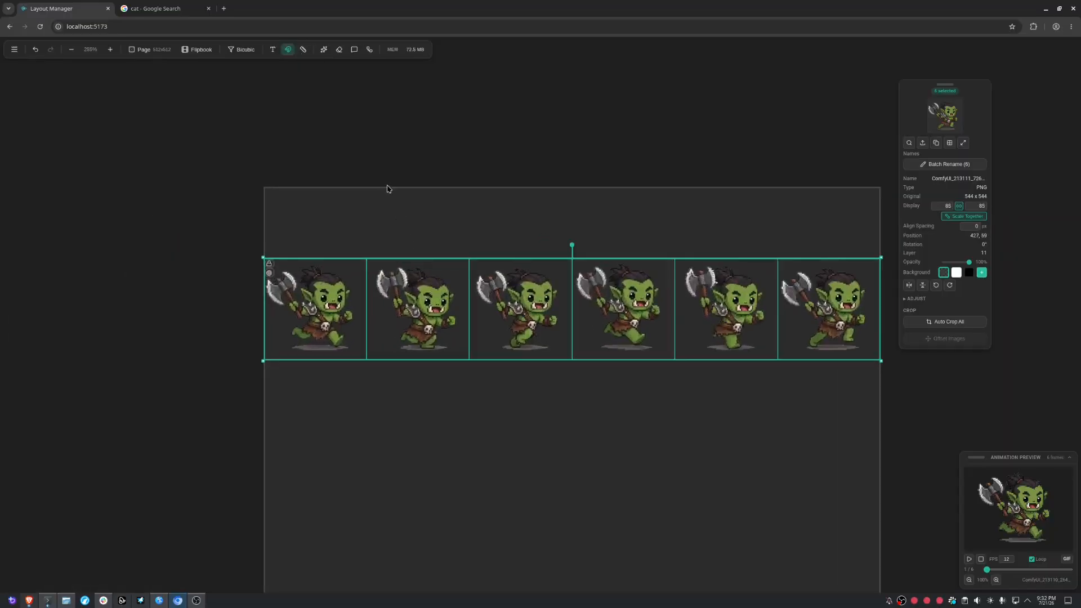
left_click_drag(356, 294, 356, 222)
- Enlarge the six orc frames together to 175 px each and move the row off the page
scroll(356, 226, "down", 6)
left_click_drag(248, 188, 692, 323)
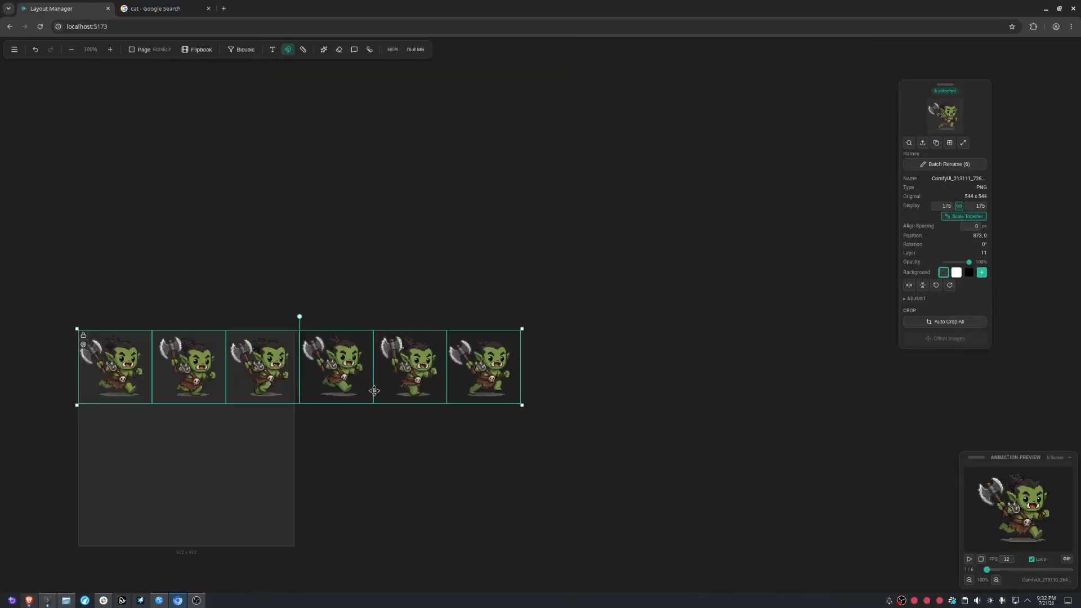
left_click_drag(373, 390, 563, 245)
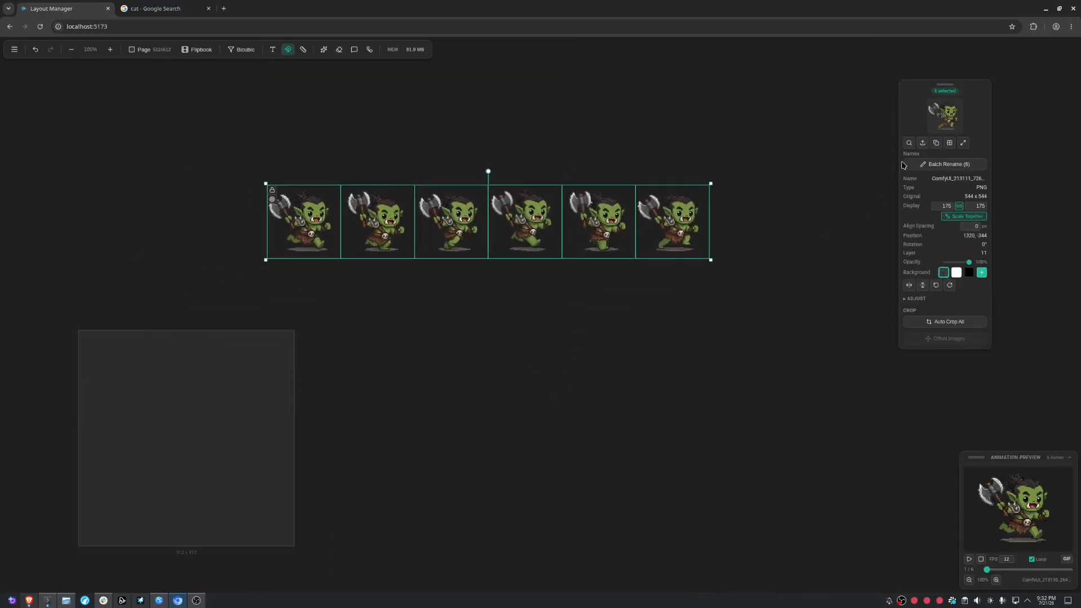
- Fit the six selected orc frames to the page automatically and deselect them
left_click(963, 144)
left_click_drag(60, 412, 243, 328)
scroll(244, 328, "up", 4)
left_click_drag(294, 402, 294, 266)
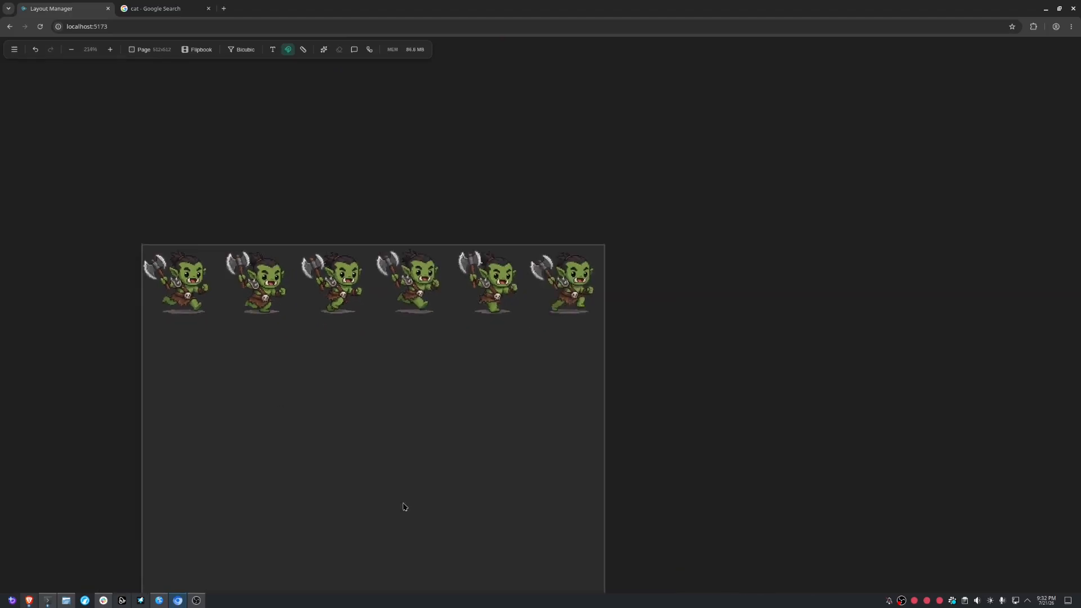
- Inspect the first orc frame's sprite name field on the page and deselect the frame
left_click_drag(493, 524, 558, 480)
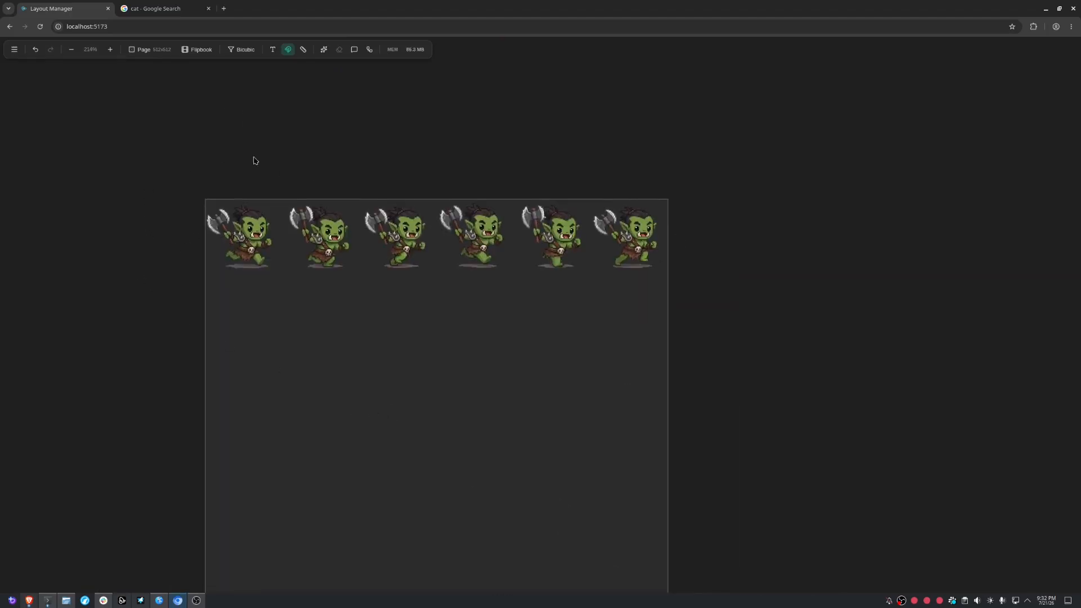
left_click(245, 251)
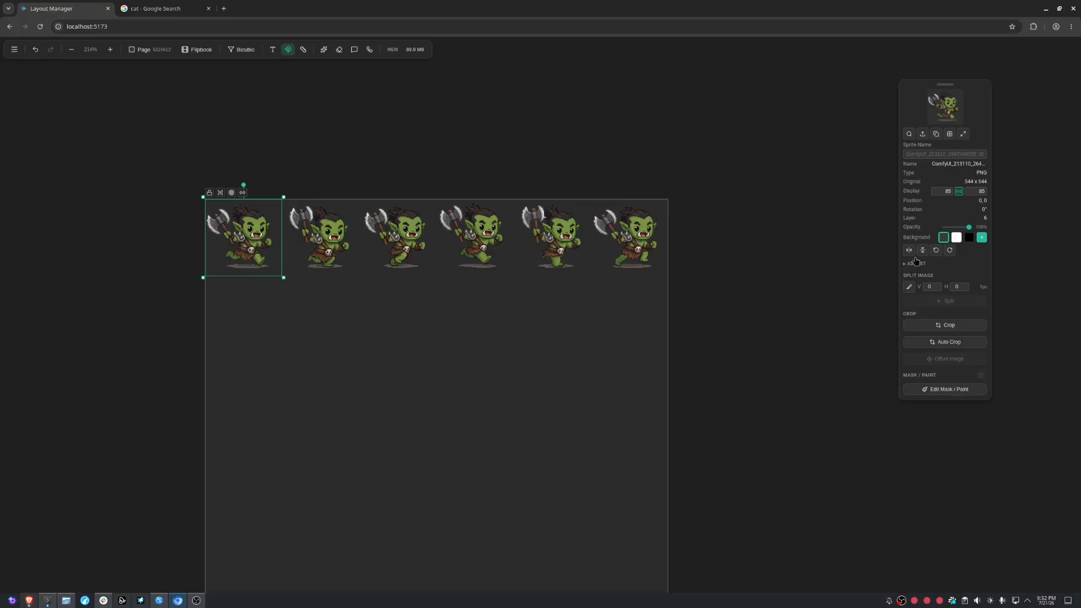
left_click(926, 154)
left_click(752, 325)
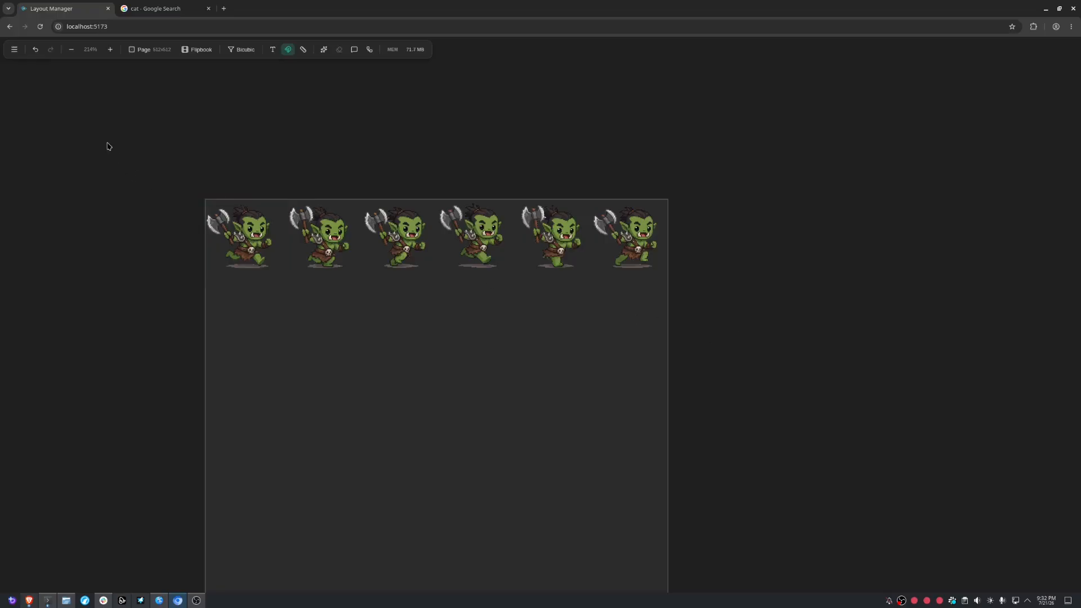
- Batch rename the six orc frames on the page with the prefix "orc" and sequential numbering
left_click_drag(119, 157, 671, 278)
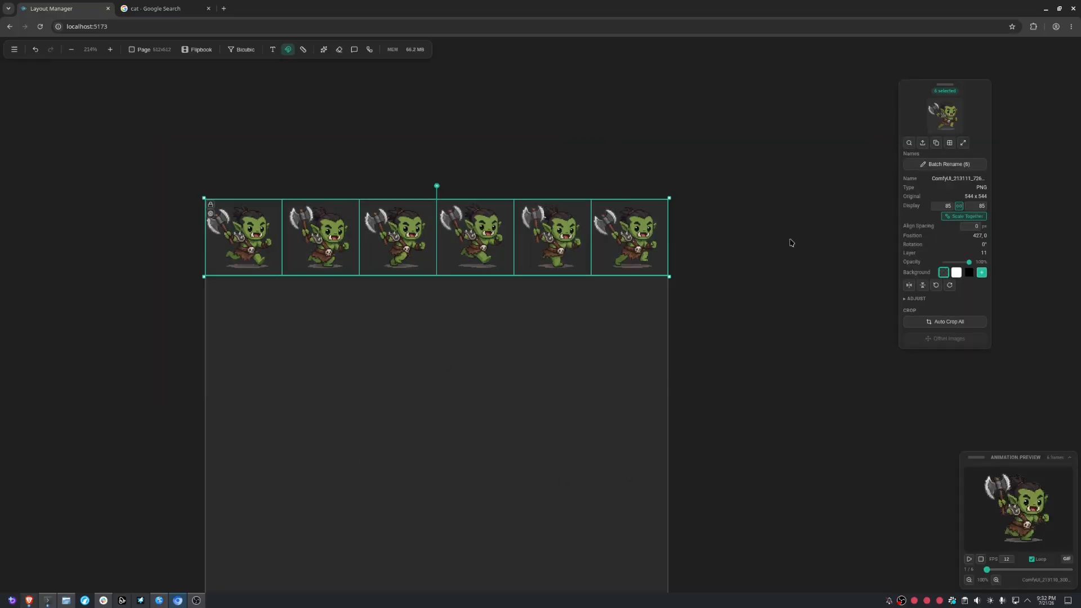
left_click(946, 163)
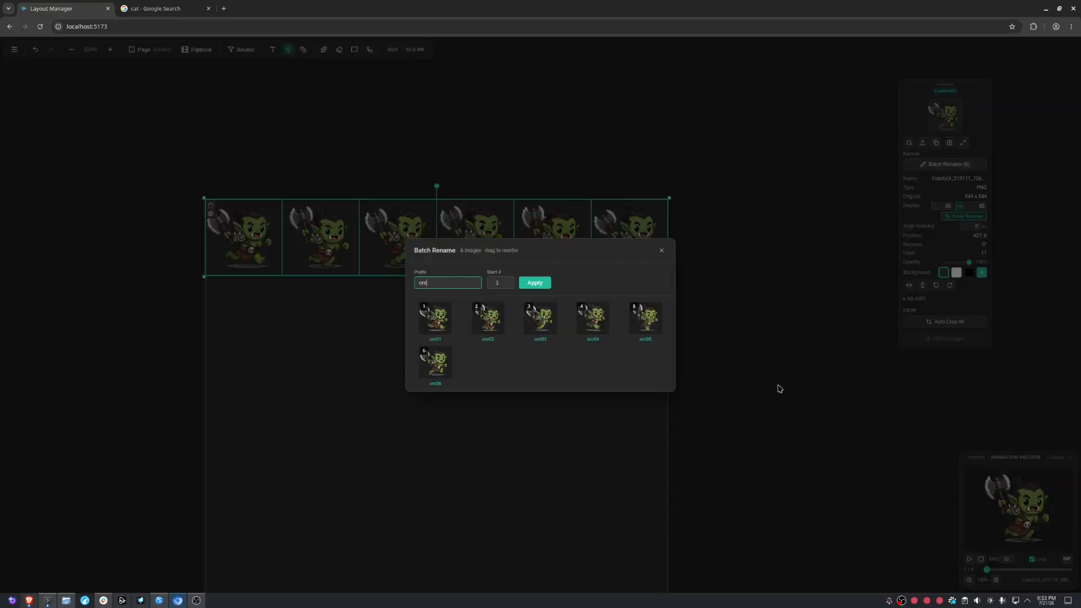
left_click(535, 283)
left_click(507, 375)
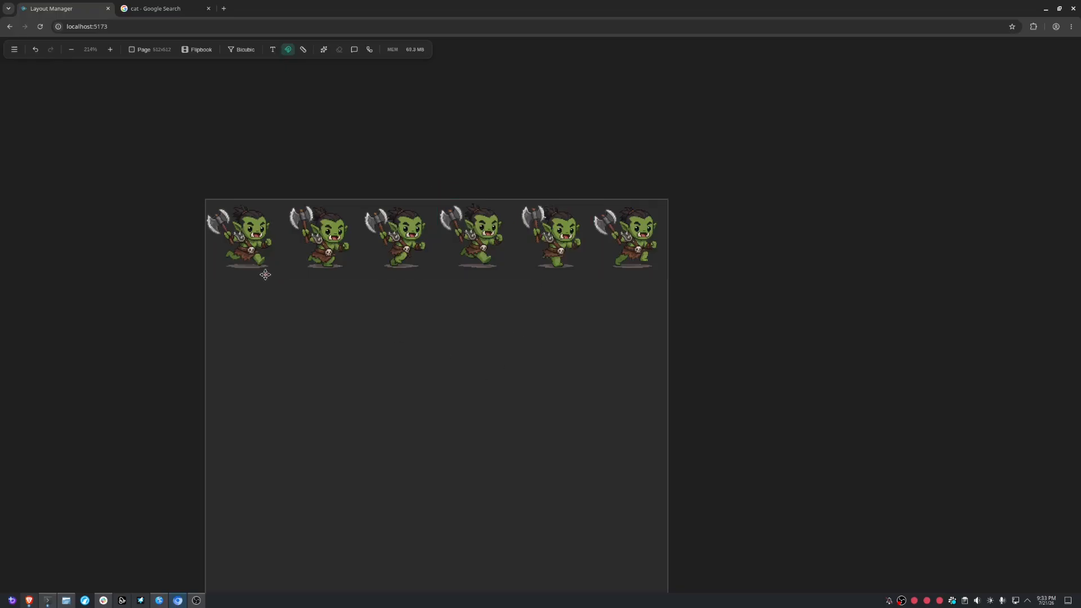
- Check the sprite name of each of the six orc frames in turn
left_click(260, 261)
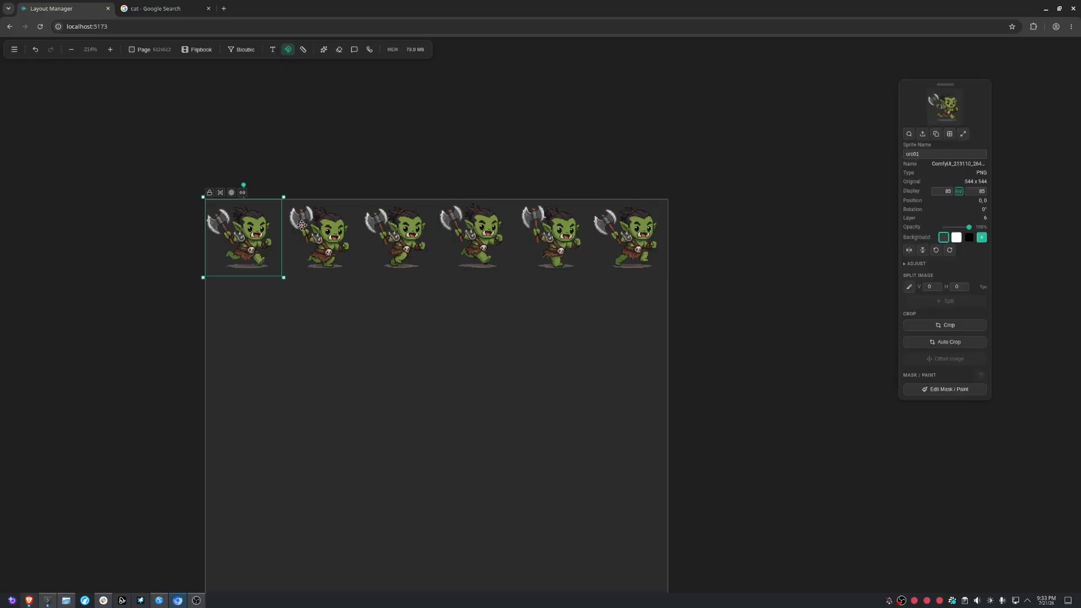
left_click(330, 217)
left_click(435, 248)
left_click(471, 227)
left_click(580, 242)
left_click(663, 240)
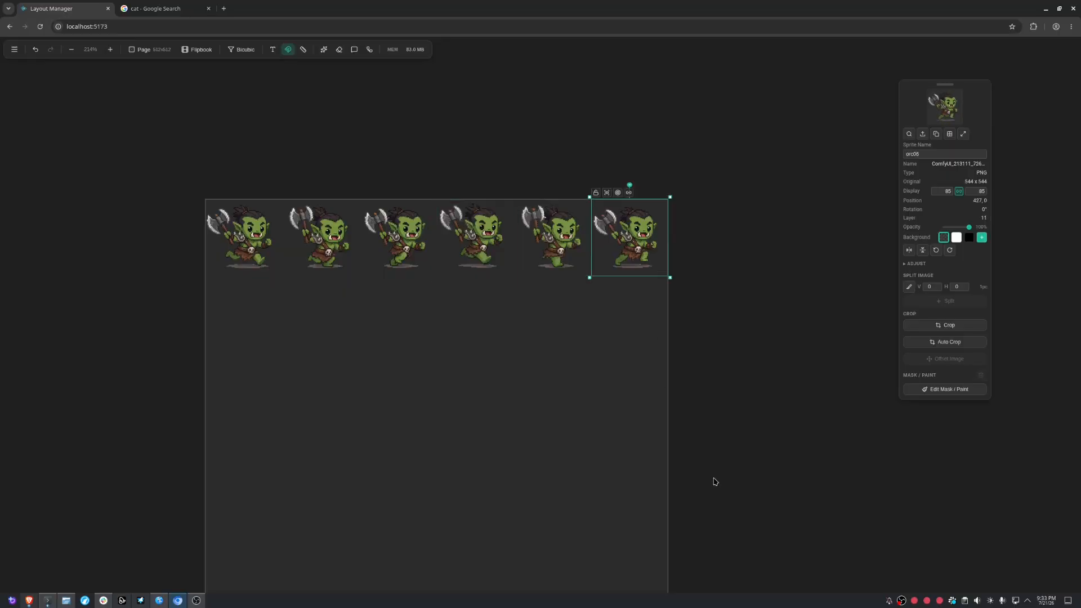
- Deselect the frame and review the page's export options, including Export PNG and Export Page Info
left_click_drag(467, 340, 493, 251)
left_click(157, 51)
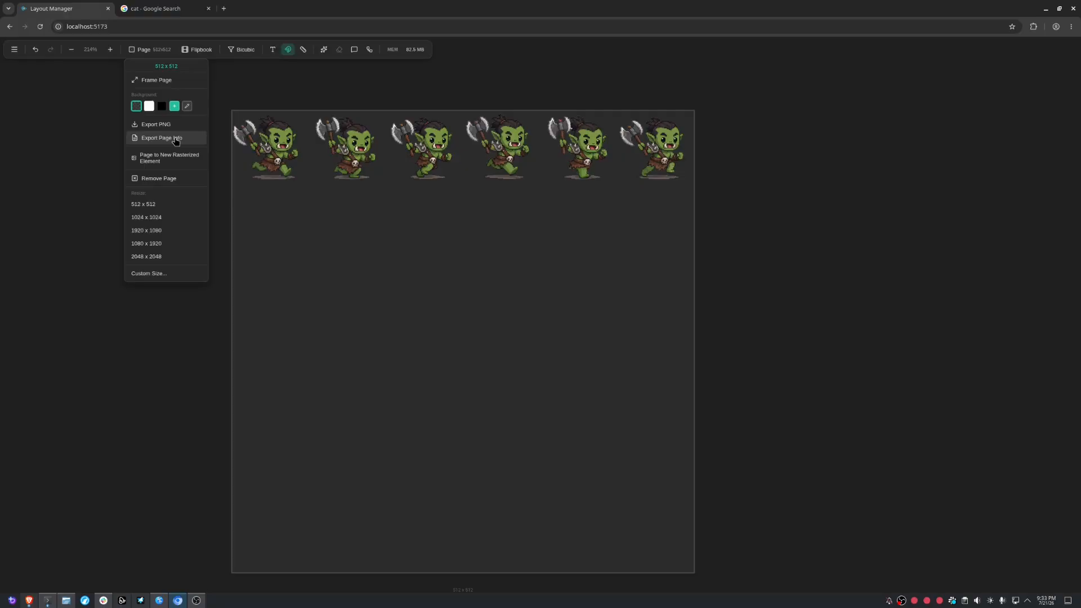
left_click(610, 307)
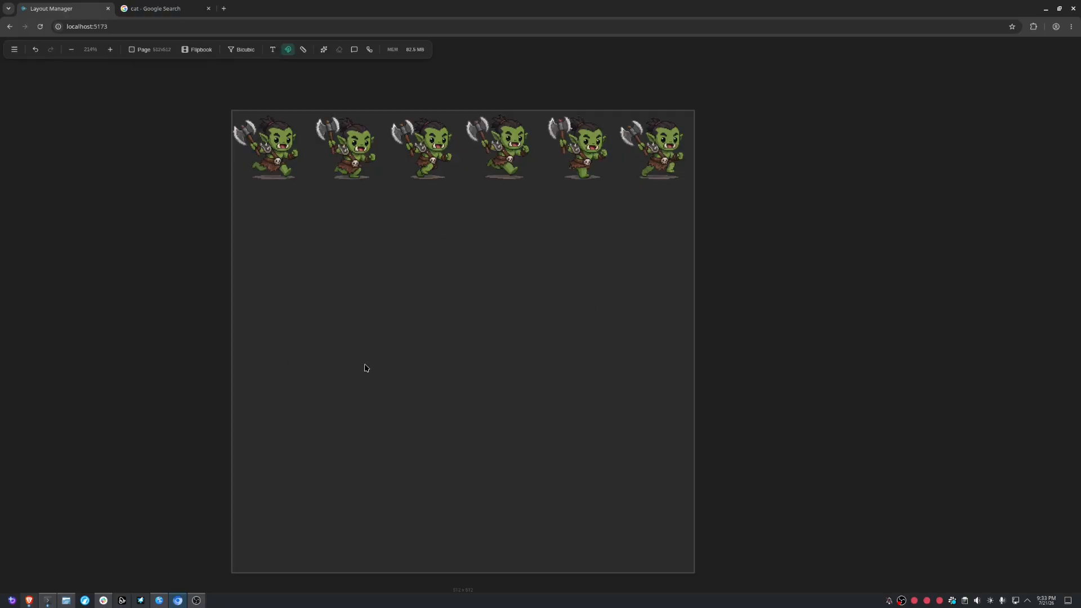
- Start a new layout and import the cup icon and happy customer character images
left_click(14, 49)
left_click(16, 67)
left_click_drag(0, 304, 496, 311)
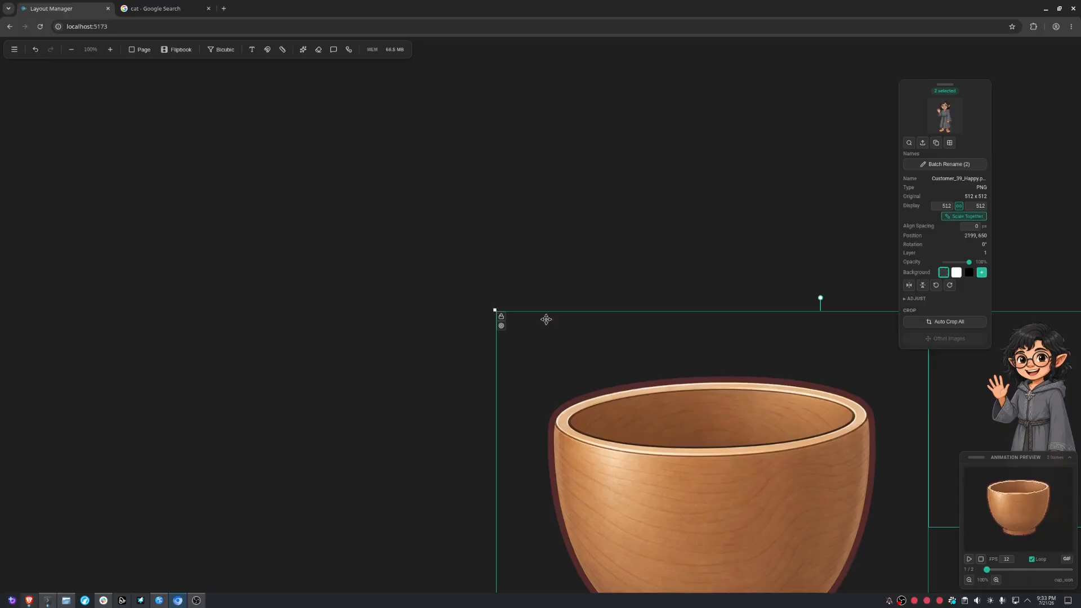
- Scale the cup image to about half its size and move it directly beside the character
left_click_drag(839, 477, 519, 346)
scroll(520, 346, "down", 3)
left_click(434, 409)
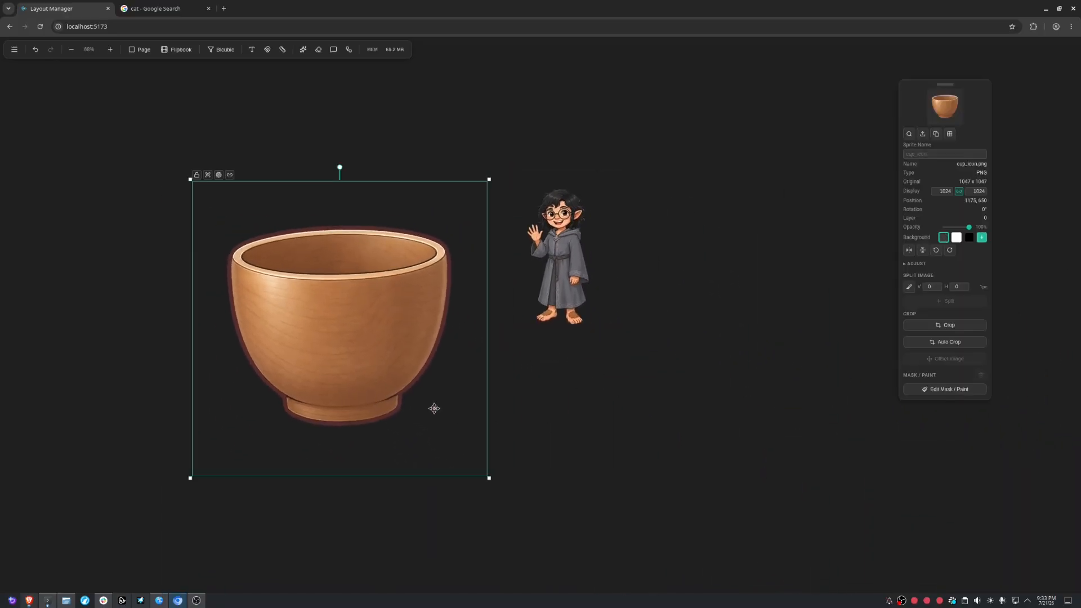
left_click_drag(489, 478, 341, 272)
left_click_drag(210, 230, 354, 248)
scroll(510, 243, "up", 4)
- Auto crop the character image and the cup image
left_click(556, 241)
left_click(952, 342)
scroll(513, 225, "up", 5)
left_click(428, 242)
left_click(928, 341)
- Add a 512 x 512 page to the layout
left_click(150, 70)
left_click(141, 49)
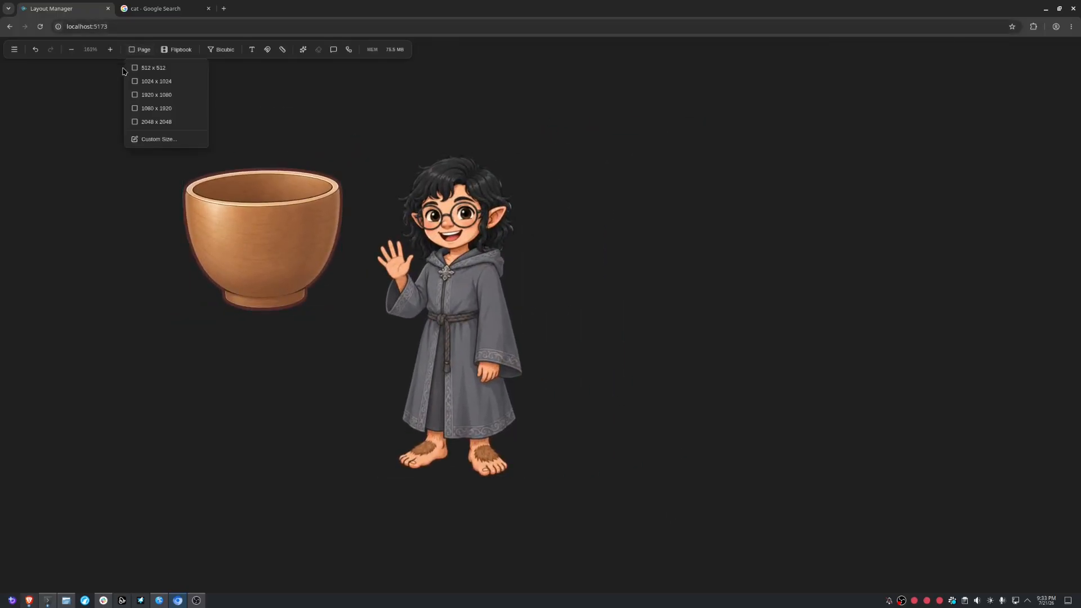
left_click(143, 72)
scroll(404, 258, "down", 14)
- Move the cup and character together onto the page, fit them to it automatically, and deselect them
left_click_drag(276, 158, 616, 408)
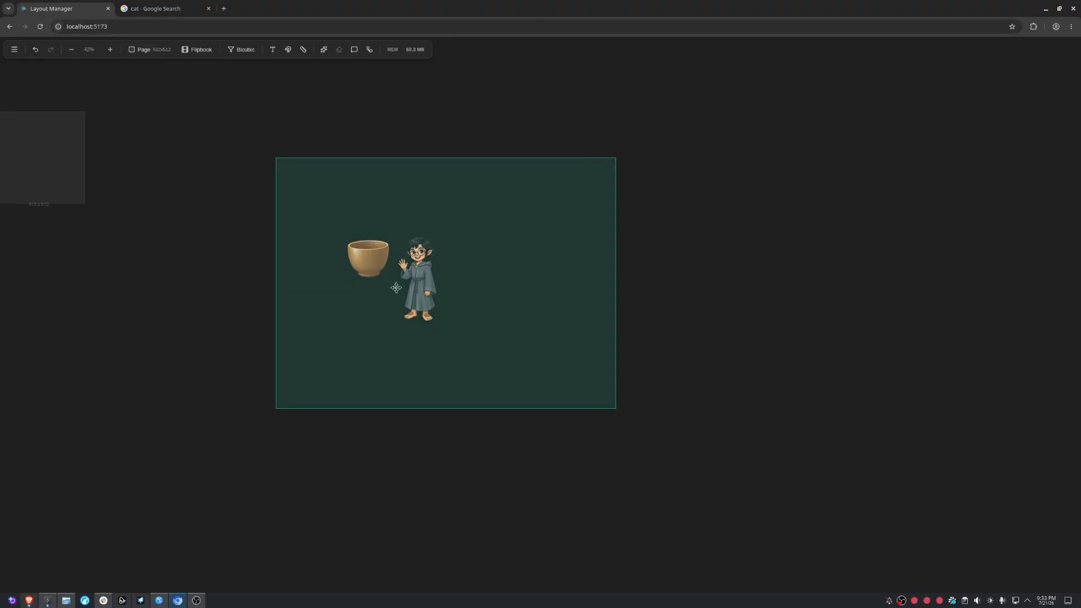
left_click_drag(396, 290, 27, 163)
left_click_drag(27, 163, 435, 357)
scroll(435, 357, "up", 7)
left_click(964, 143)
scroll(636, 361, "up", 5)
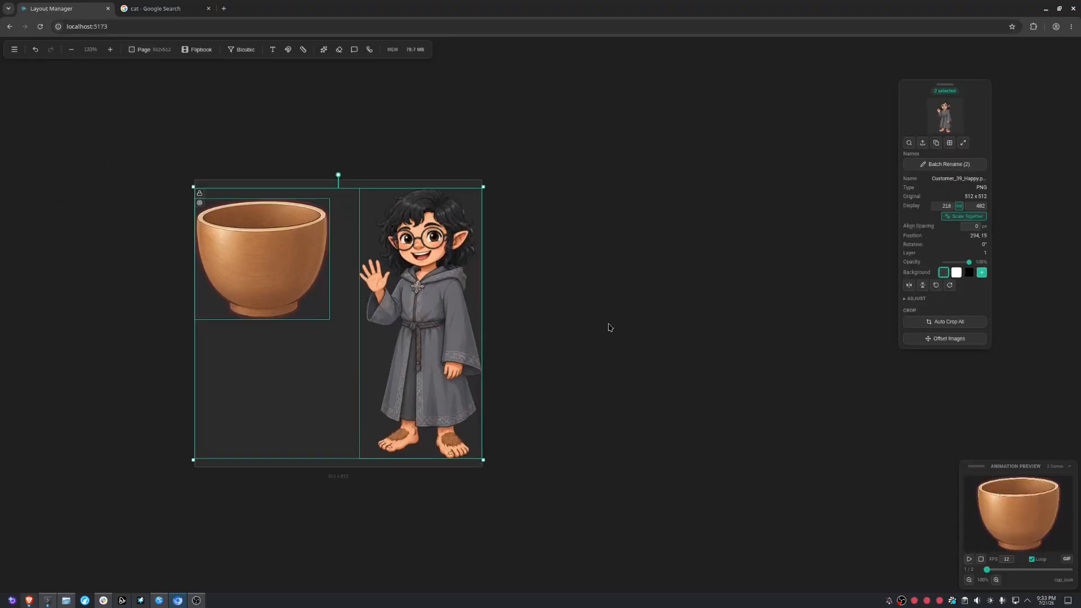
left_click(531, 261)
- Move the cup to position 11, 32 on the page and lock it
scroll(338, 282, "up", 2)
left_click_drag(335, 287, 342, 288)
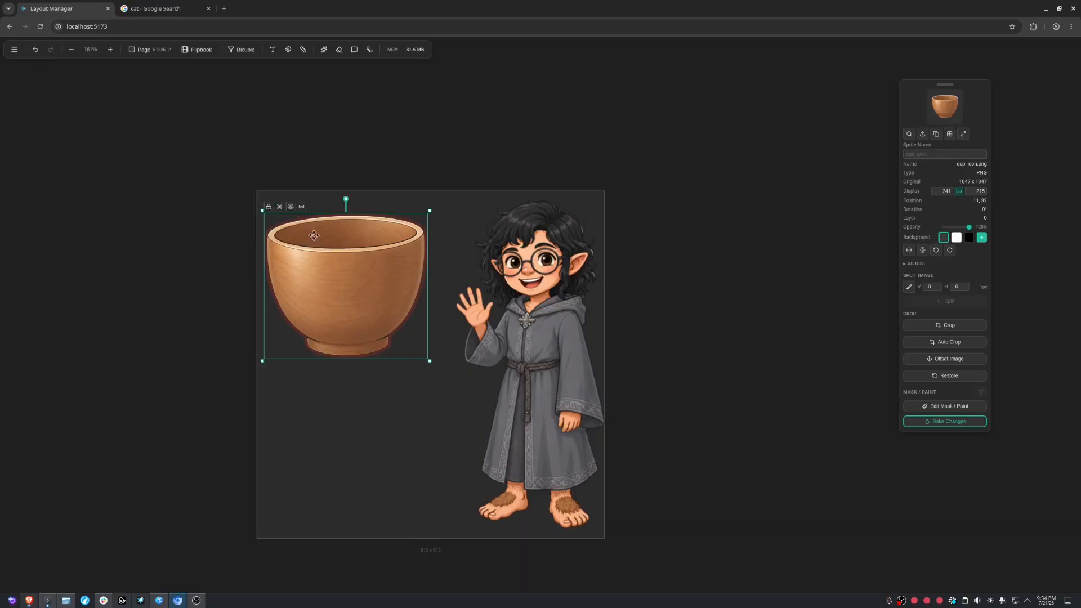
scroll(291, 233, "up", 5)
left_click(253, 194)
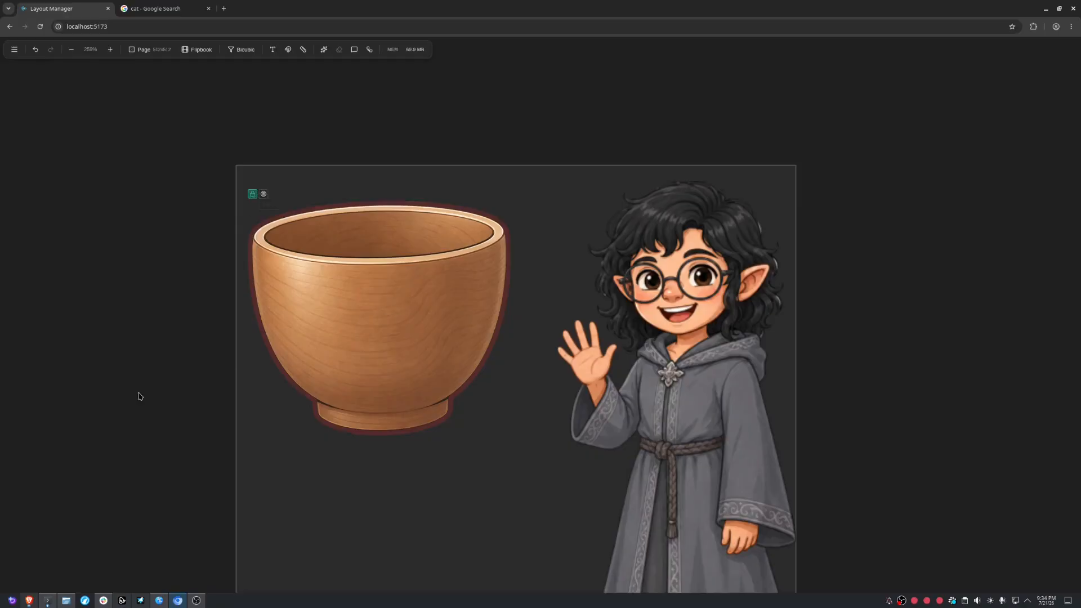
- Shift the character slightly left on the page and try to move the locked cup
mouse_move(666, 393)
left_mouse_down()
mouse_move(381, 324)
mouse_move(654, 409)
mouse_move(649, 400)
left_mouse_up()
left_click_drag(490, 401, 361, 310)
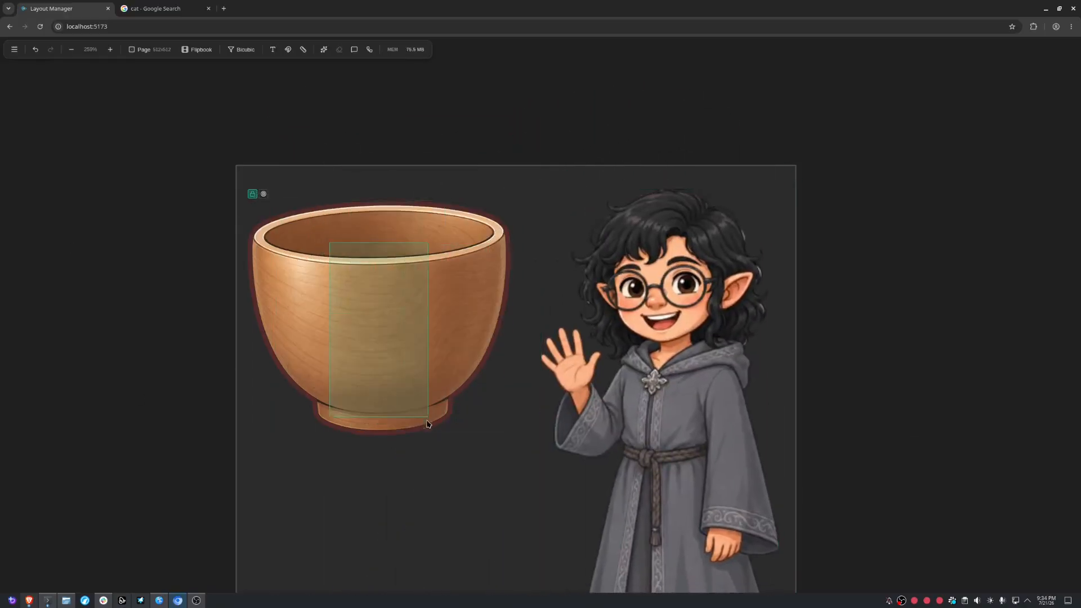
left_click(263, 193)
left_click_drag(638, 342, 595, 337)
- Unlock the cup and move the character over it to position 86, -88
left_click(252, 195)
left_click_drag(632, 381, 444, 304)
left_click(303, 284)
left_click(274, 194)
- Change the character's stacking order with Bring to Front, Bring Forward, Send Backward, and finally Send to Back
right_click(457, 314)
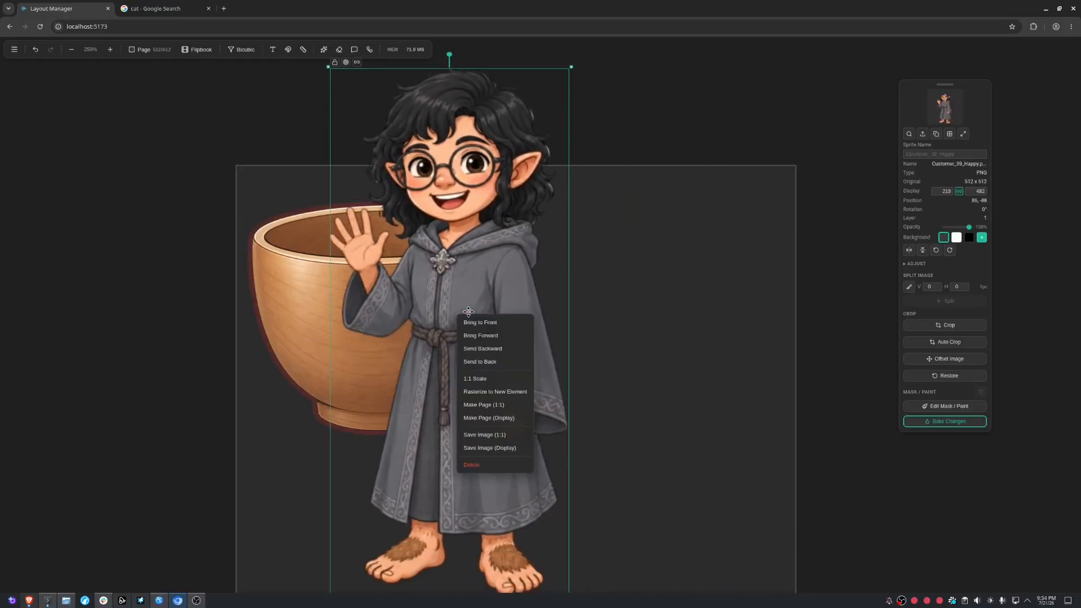
left_click(493, 322)
right_click(463, 300)
left_click(502, 321)
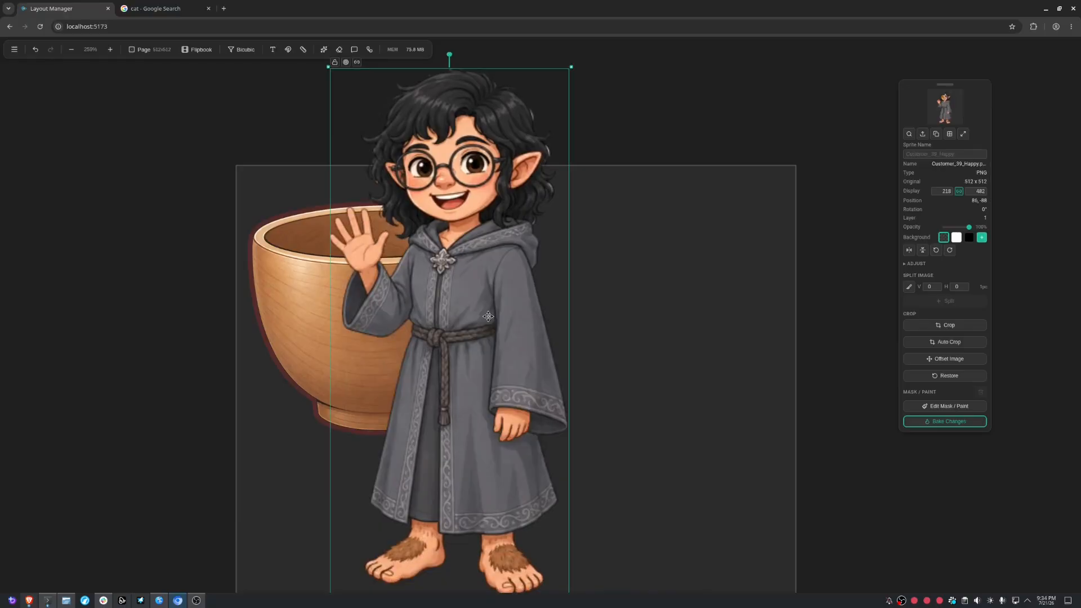
right_click(438, 284)
left_click(485, 316)
right_click(462, 297)
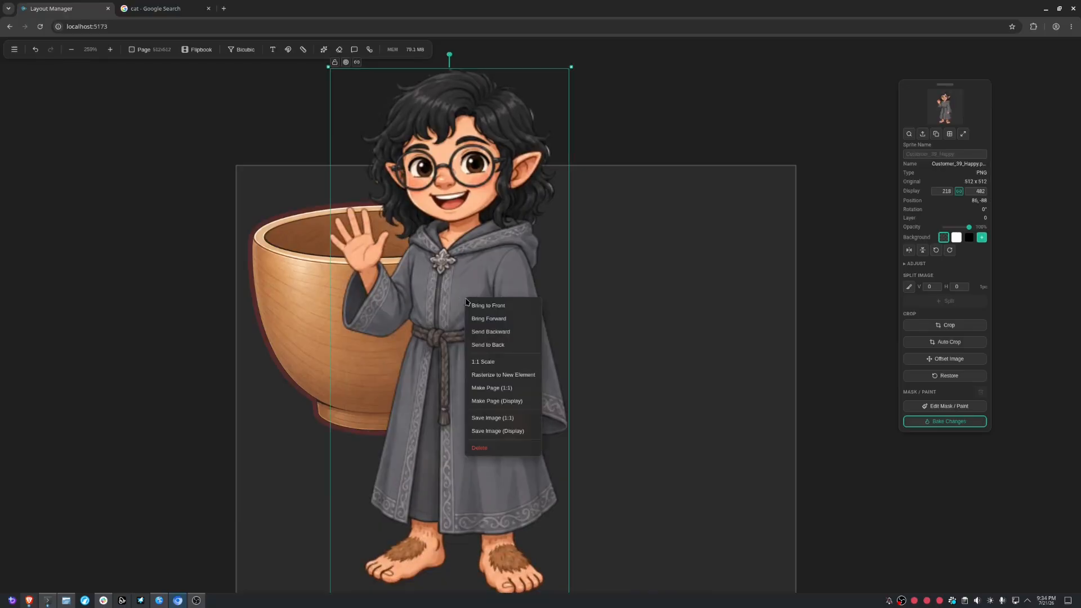
left_click(502, 346)
- Move the character back beside the cup and switch the cup to its display-resolution preview
scroll(523, 401, "down", 3)
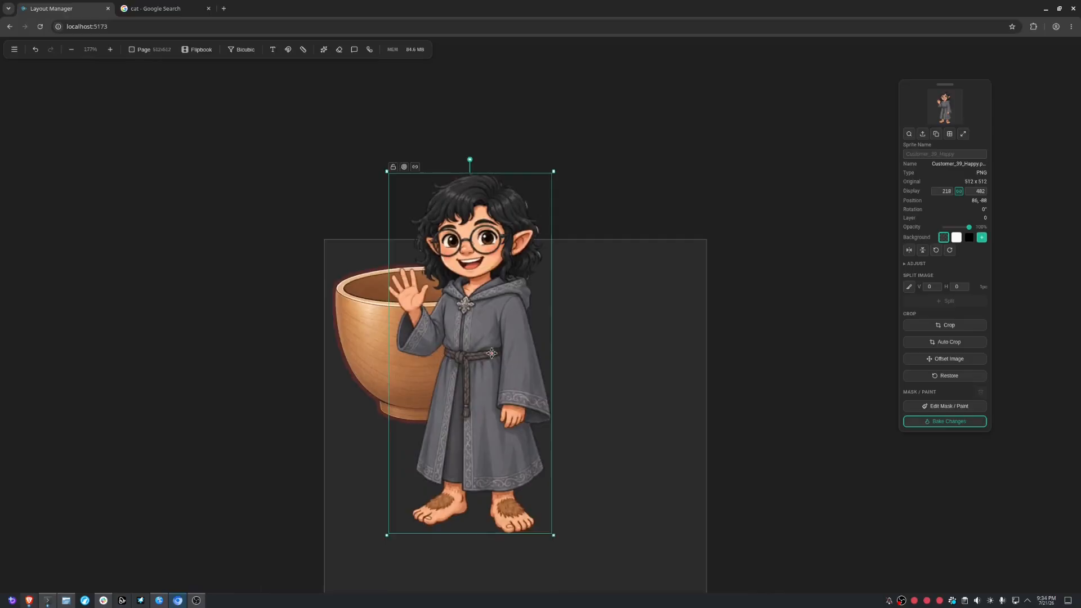
left_click(525, 513)
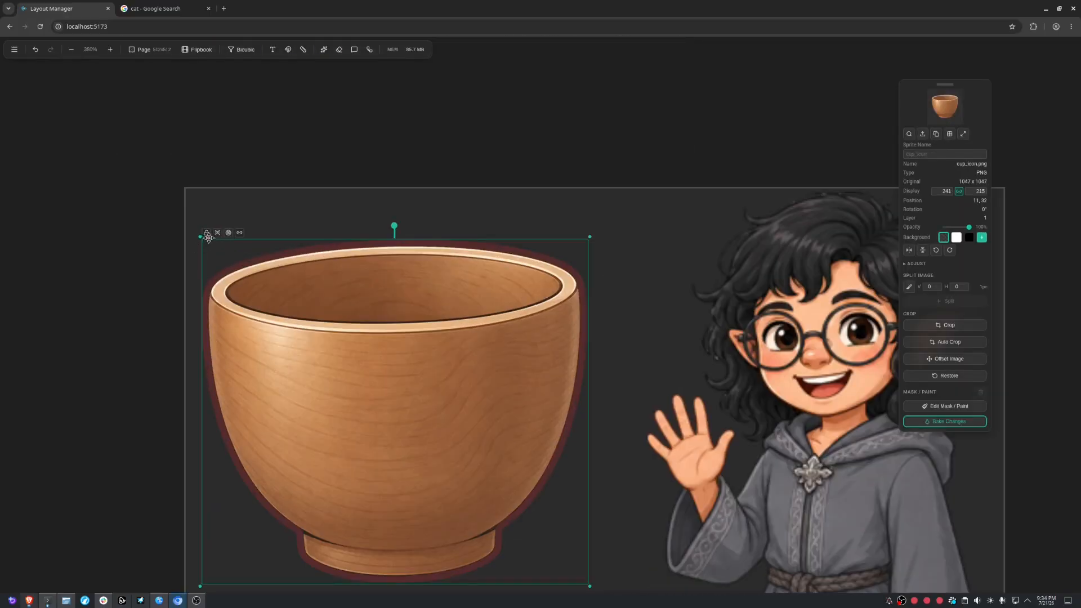
left_click(217, 233)
scroll(534, 403, "down", 2)
scroll(533, 404, "right", 1)
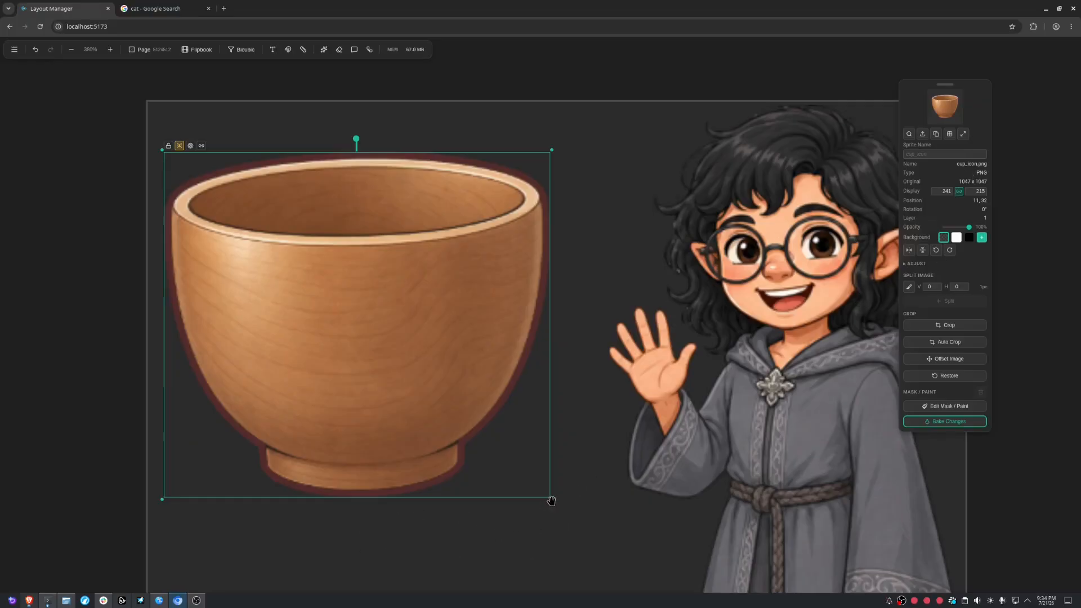
- Scale the cup down to 94 x 84 px and set the resampling filter to Nearest Neighbor
left_click_drag(550, 499, 316, 285)
scroll(197, 192, "up", 5)
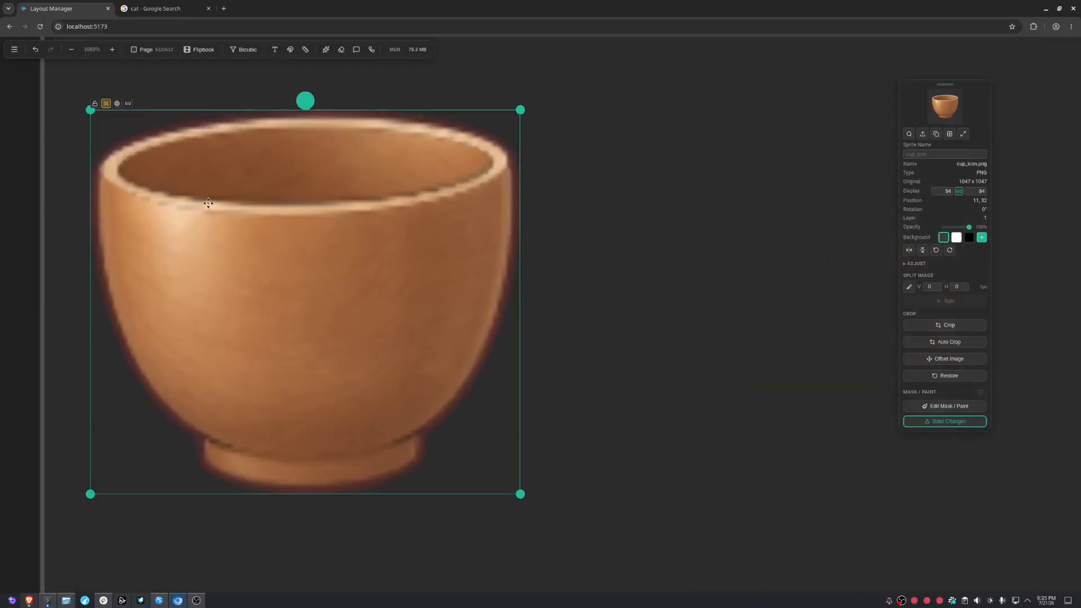
left_click(243, 50)
left_click(263, 94)
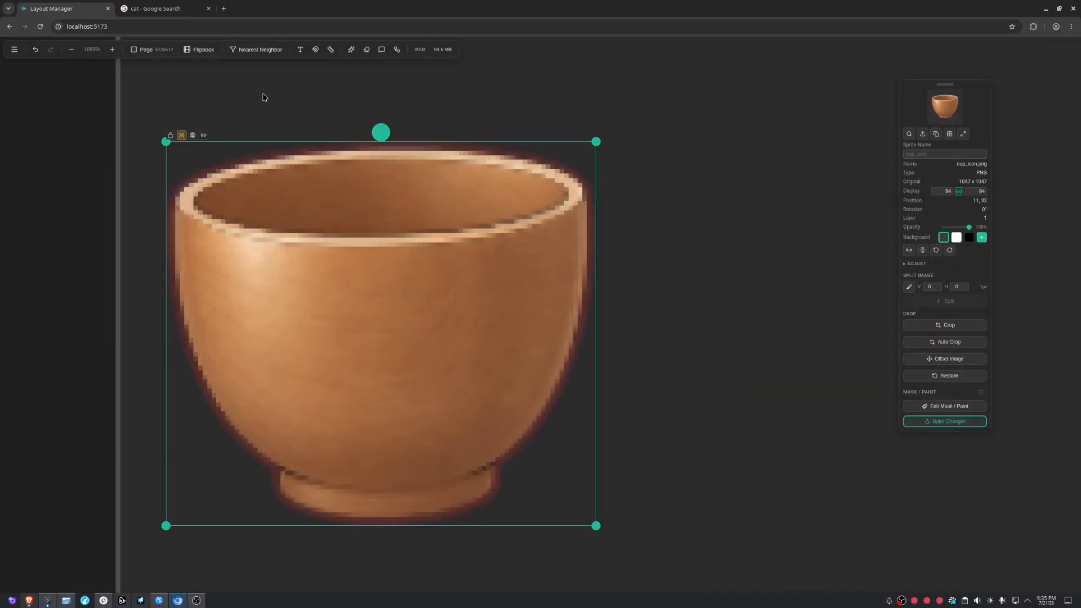
- Shrink the cup to 21 x 20 px, inspect its pixels, and enlarge it again to 215 x 205 px
left_click_drag(594, 524, 261, 233)
scroll(225, 191, "up", 3)
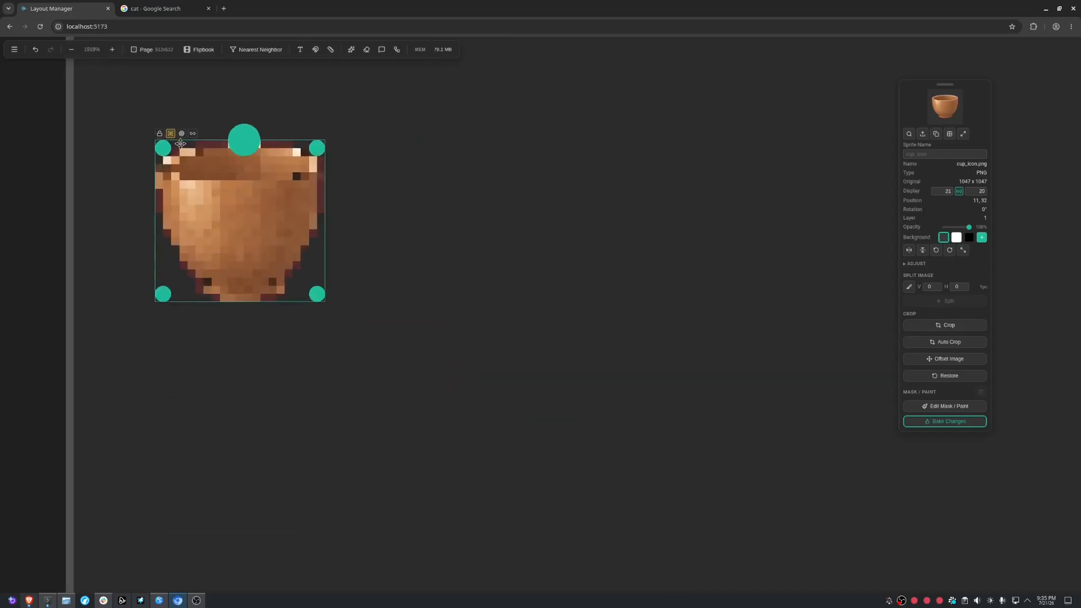
scroll(319, 217, "down", 8)
left_click_drag(336, 237, 210, 180)
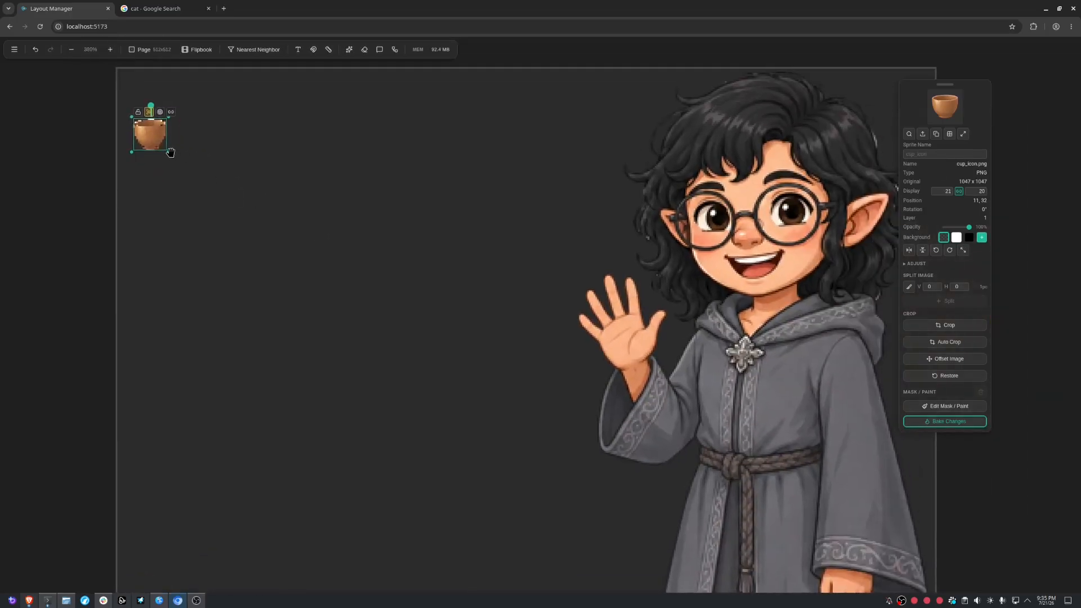
left_click_drag(168, 152, 425, 314)
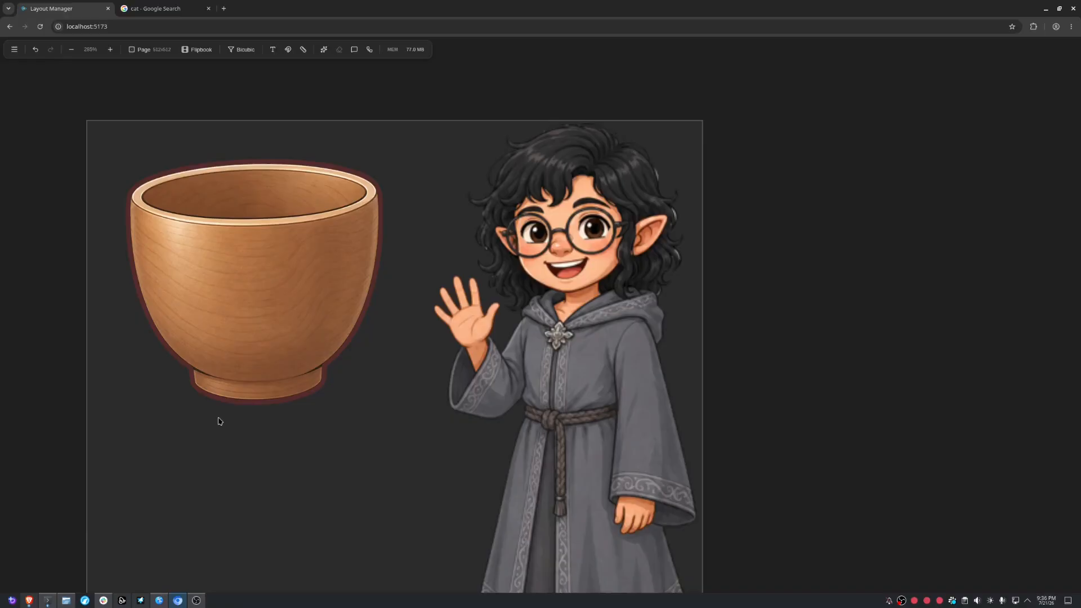
scroll(219, 421, "down", 3)
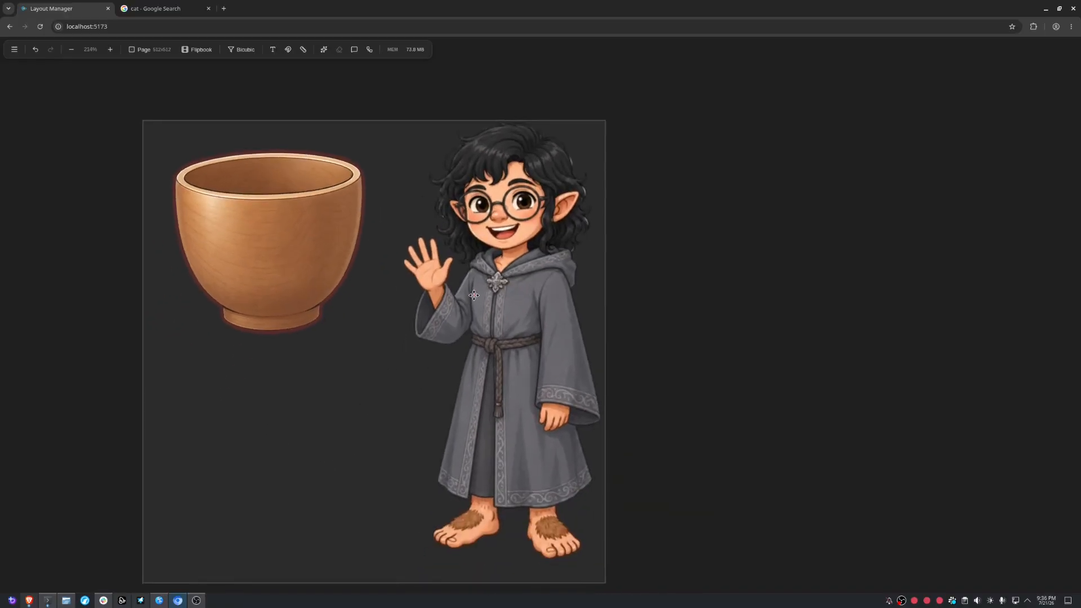
- Attach the cup to the character as a child node and move the linked pair so the character sits at 282, 13
left_click(474, 295)
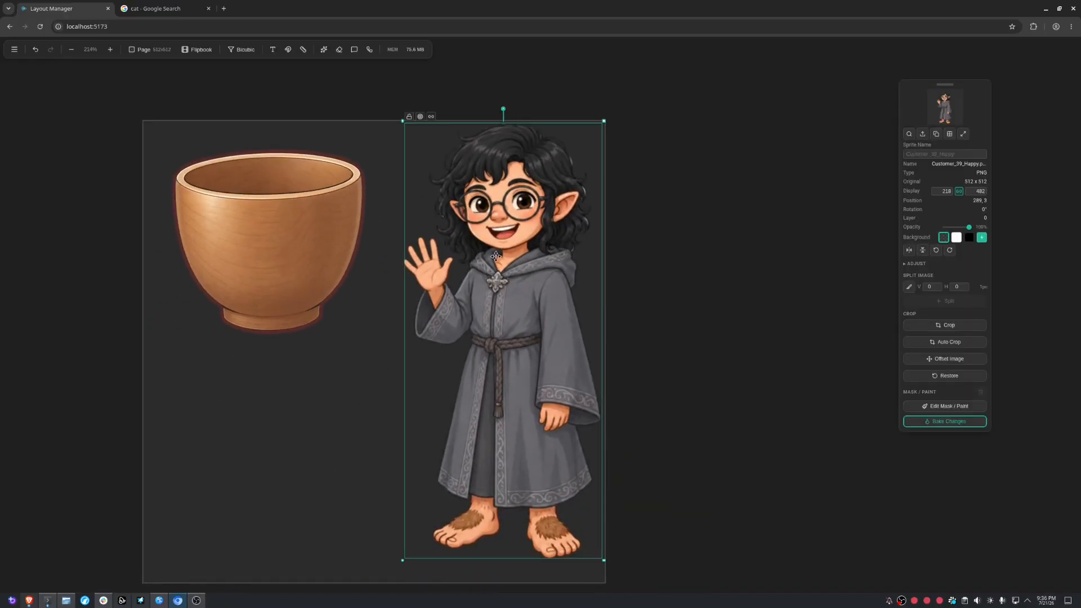
left_click_drag(495, 257, 481, 265)
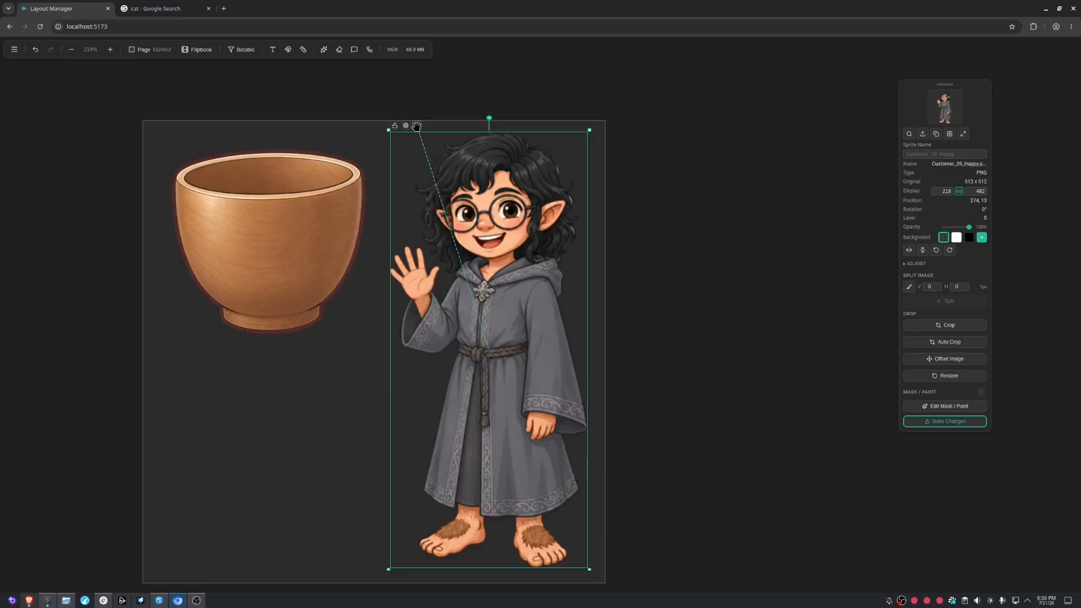
left_click_drag(416, 125, 270, 257)
left_click_drag(270, 257, 270, 257)
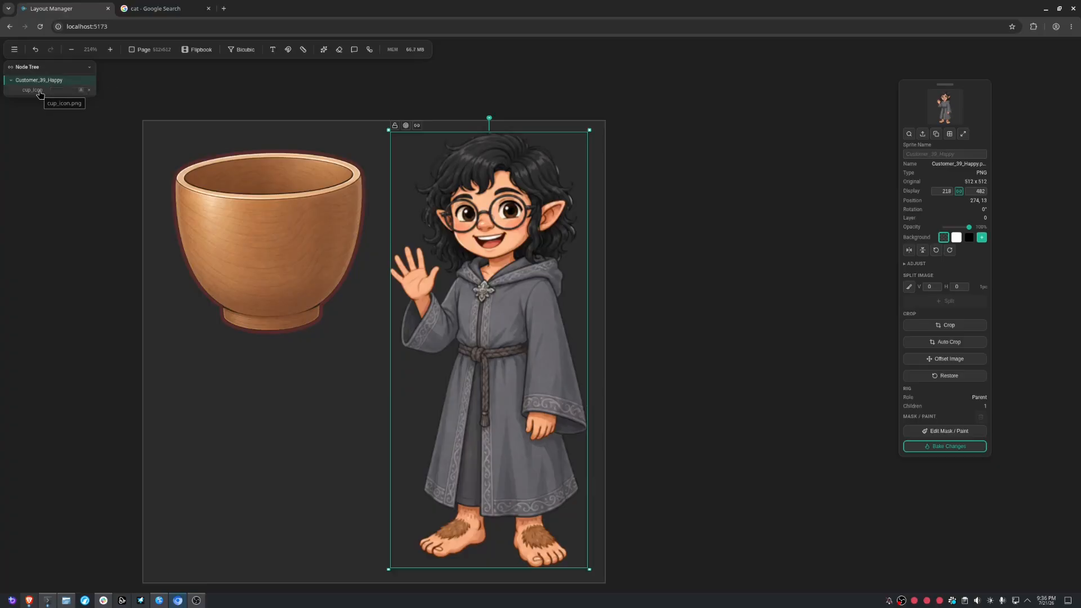
mouse_move(494, 345)
left_mouse_down()
mouse_move(263, 316)
mouse_move(490, 318)
mouse_move(507, 369)
mouse_move(510, 339)
left_mouse_up()
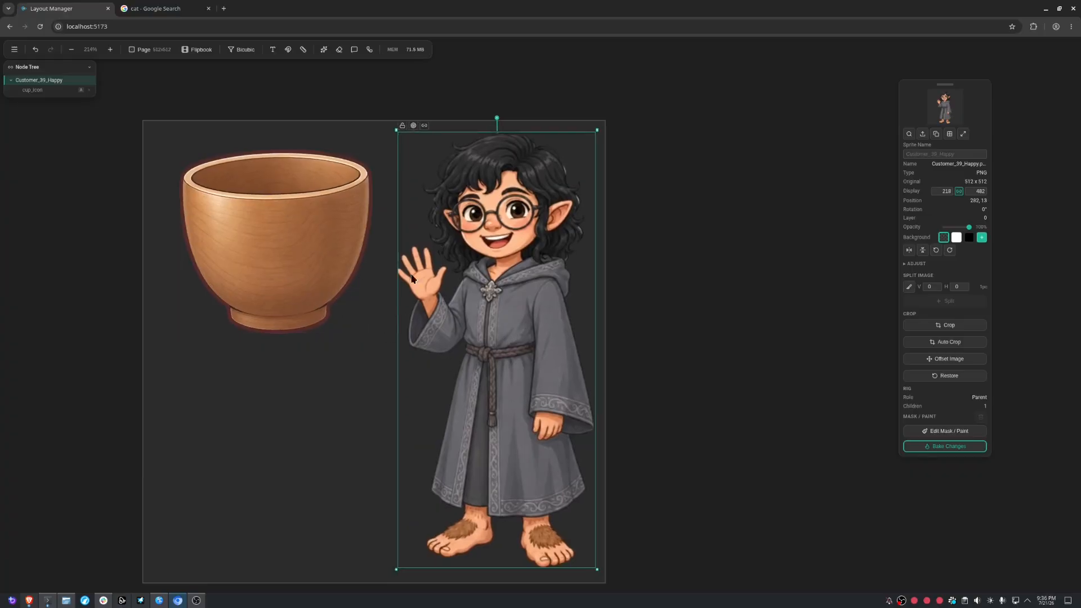
- Scale the attached cup to 160 x 153 px, move it to 75, 73, and set this as its base position
left_click(341, 217)
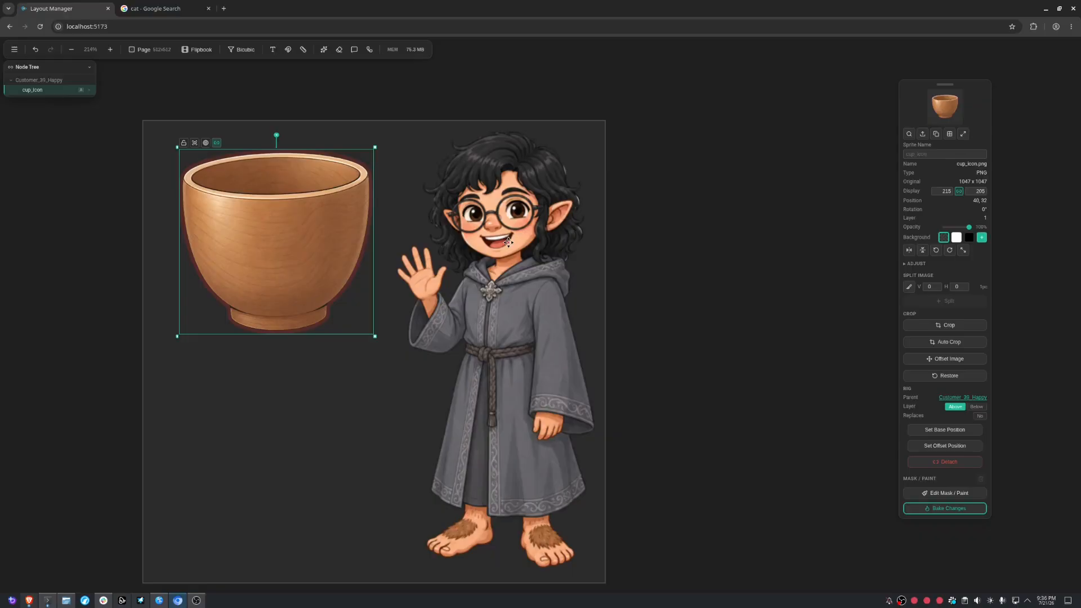
left_click_drag(509, 243, 537, 260)
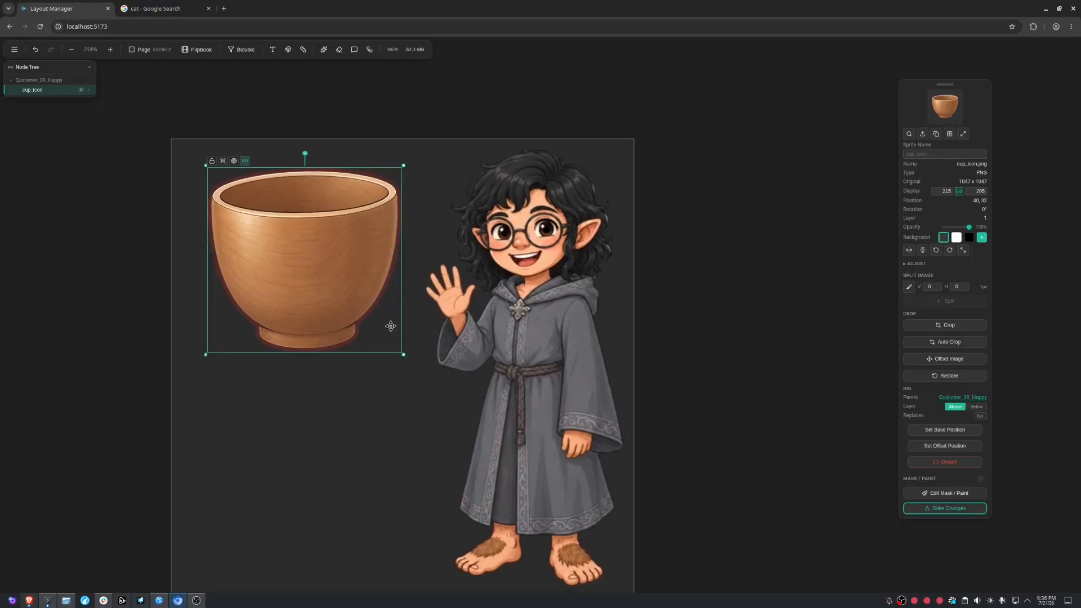
left_click_drag(404, 354, 373, 307)
left_click_drag(294, 246, 318, 275)
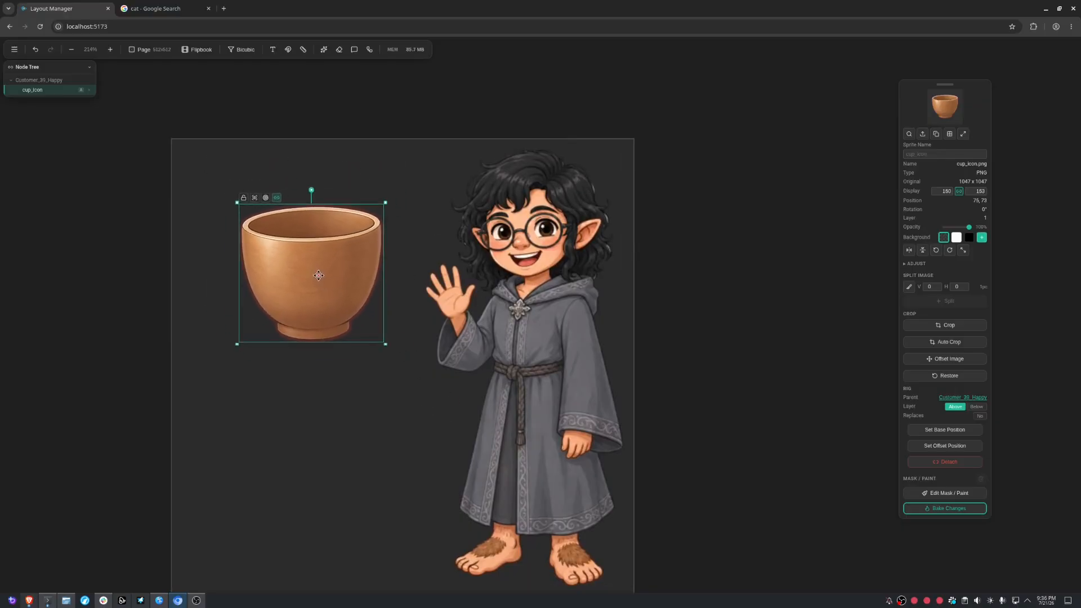
left_click(960, 430)
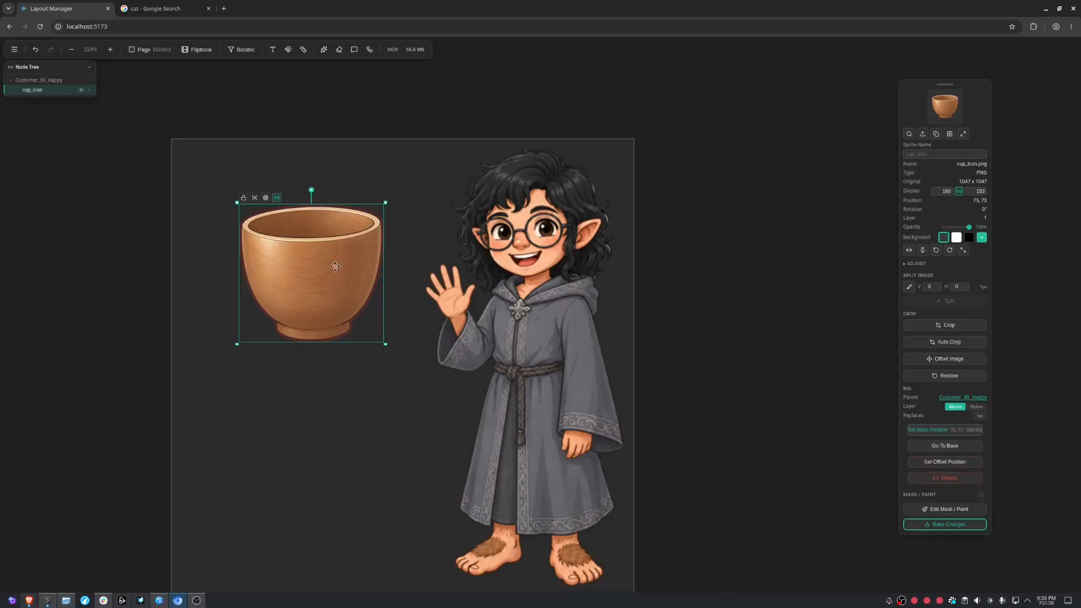
- Place the cup upside down on the character's head at 348, -48 with 206° rotation, set this as its offset position, and toggle base and offset
left_click_drag(329, 255, 585, 185)
left_click_drag(566, 119, 521, 264)
left_click_drag(616, 217, 613, 181)
left_click_drag(515, 233, 521, 239)
left_click(945, 462)
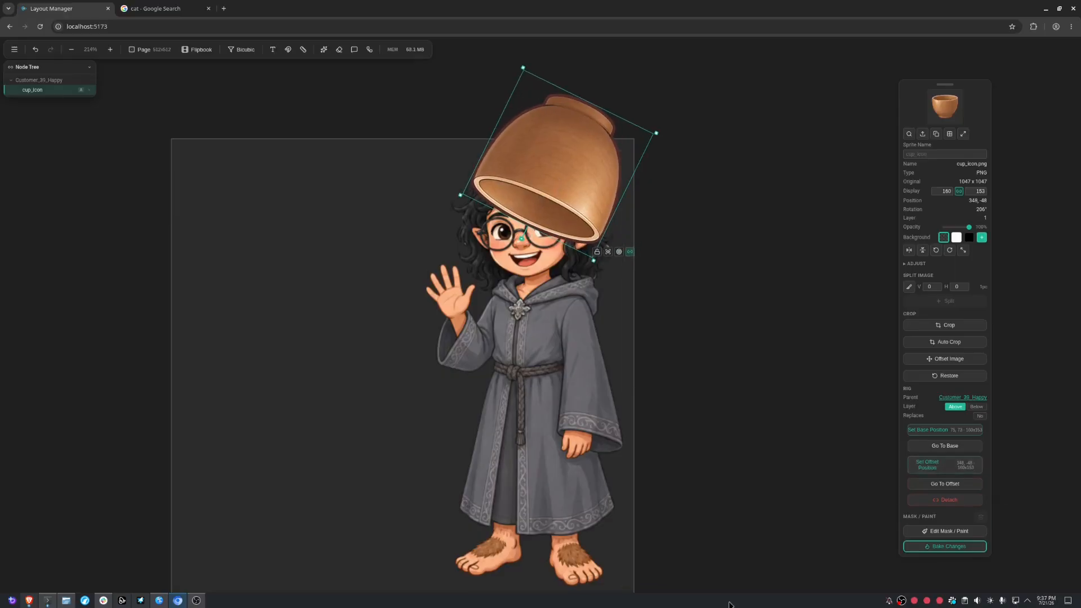
left_click(945, 445)
left_click(949, 488)
- Paint a mask on the cup that hides its opening and back rim, and apply the mask
left_click(951, 531)
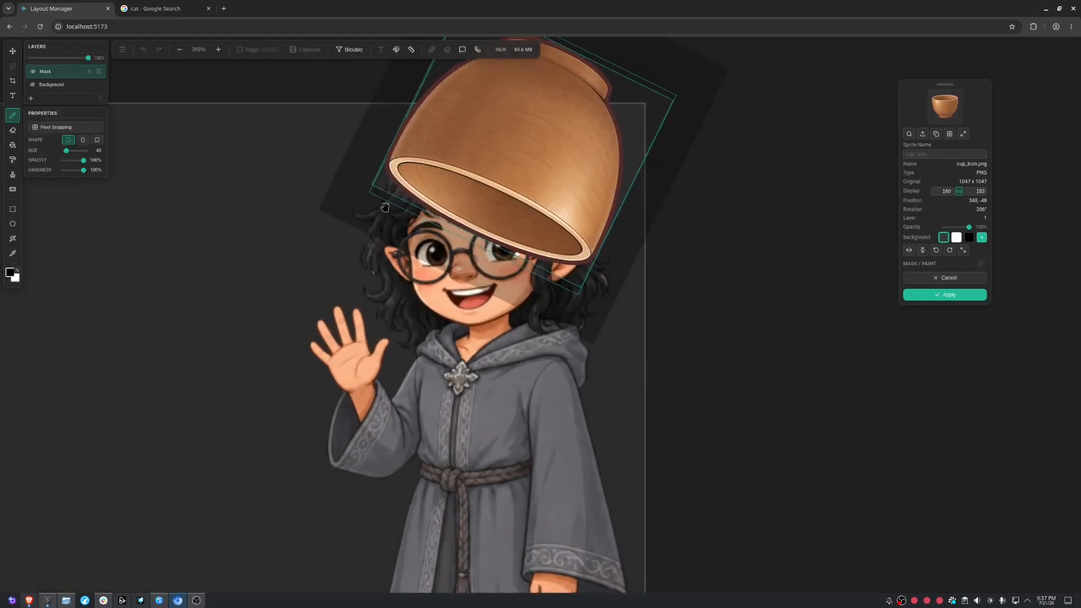
left_click_drag(385, 207, 370, 325)
scroll(374, 325, "up", 3)
scroll(566, 366, "up", 5)
mouse_move(606, 405)
left_mouse_down()
mouse_move(477, 334)
mouse_move(388, 307)
mouse_move(417, 303)
mouse_move(527, 344)
mouse_move(586, 346)
left_mouse_up()
left_click(945, 295)
- Compare the masked cup at its offset and base positions, leaving it at the base position
left_click(966, 450)
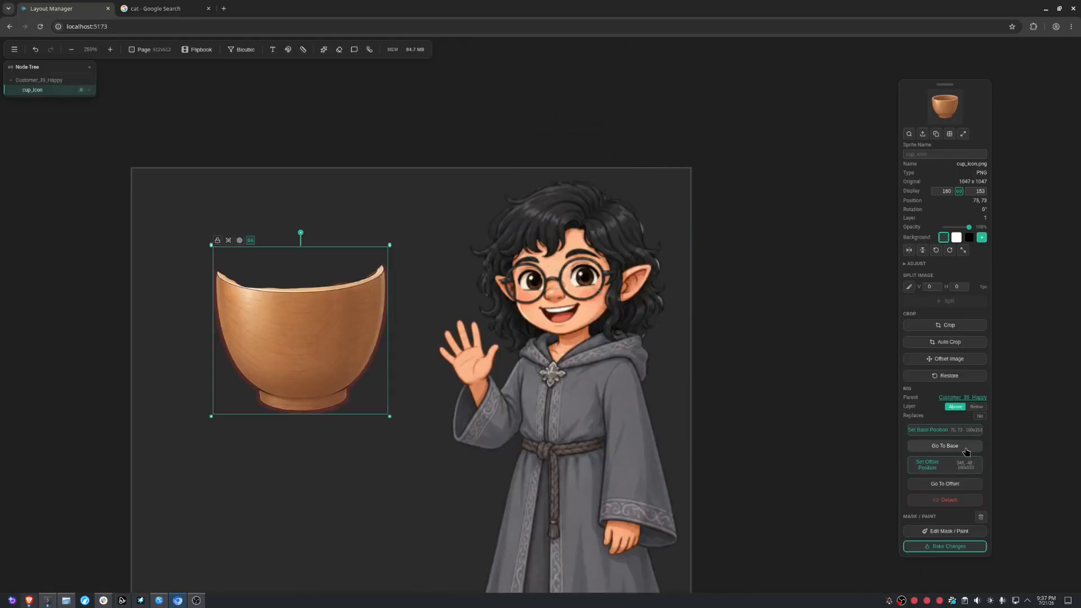
left_click(950, 484)
left_click(959, 450)
left_click(786, 379)
left_click_drag(565, 523, 593, 403)
scroll(593, 402, "down", 2)
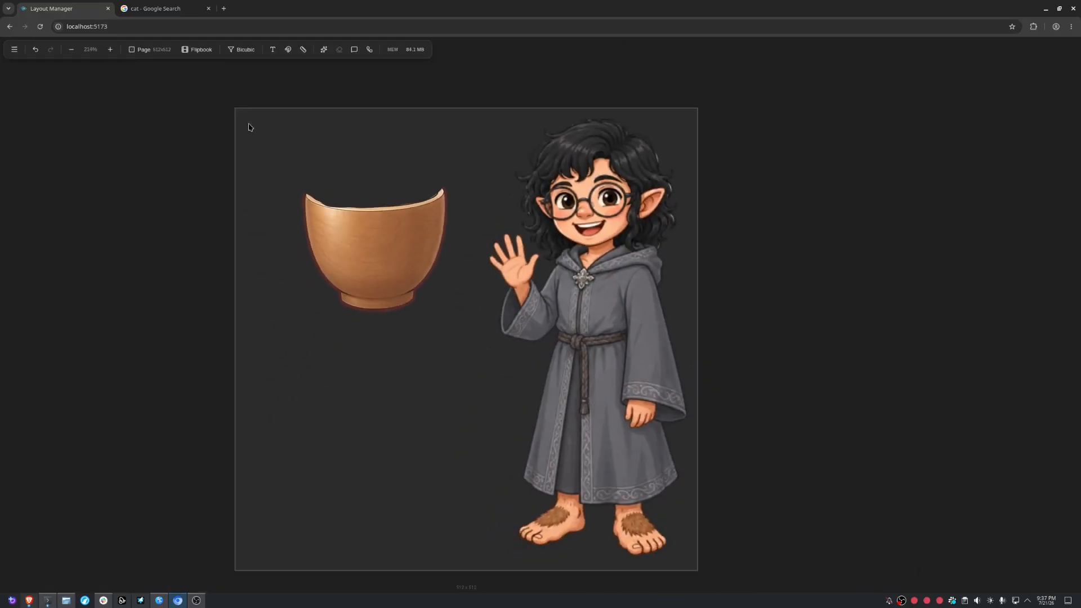
- Review the page's export options, and preview the cup at its offset position again
left_click(148, 49)
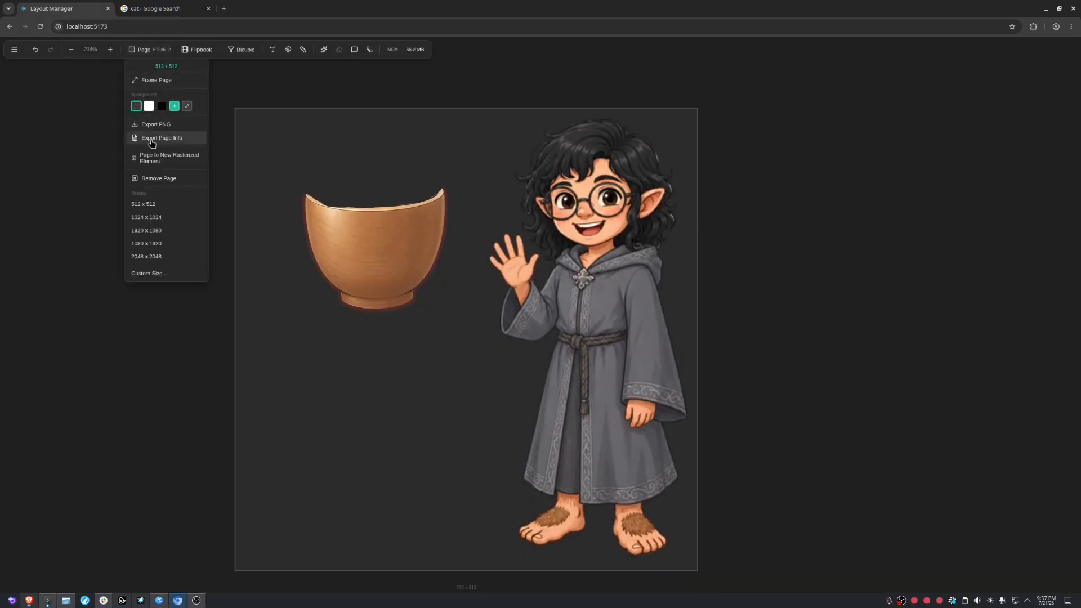
left_click(160, 51)
left_click_drag(469, 292, 361, 314)
left_click(404, 323)
left_click(366, 224)
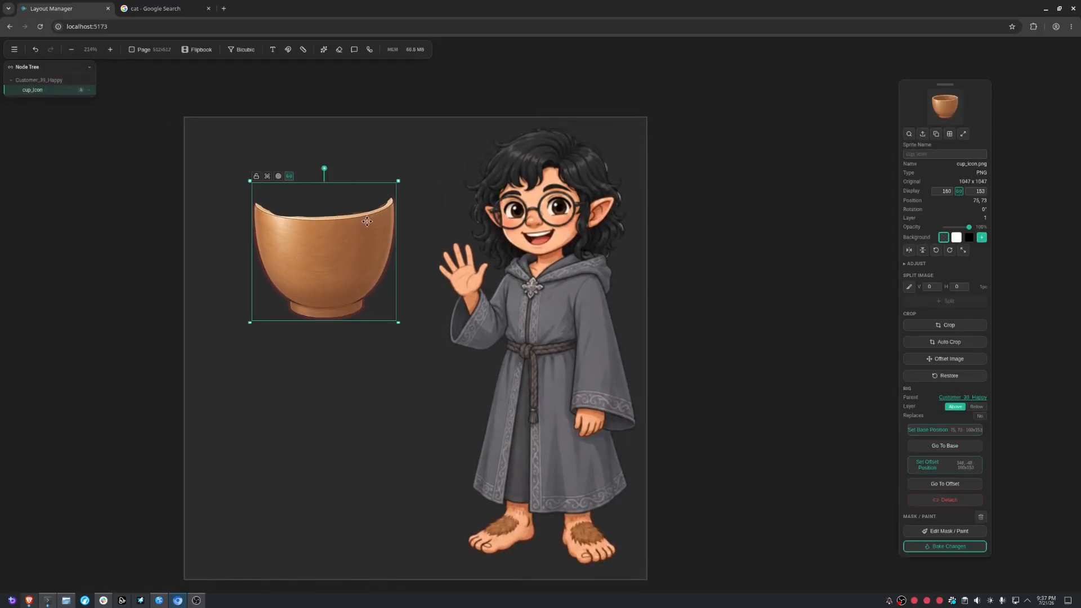
left_click(924, 484)
left_click_drag(706, 465, 700, 502)
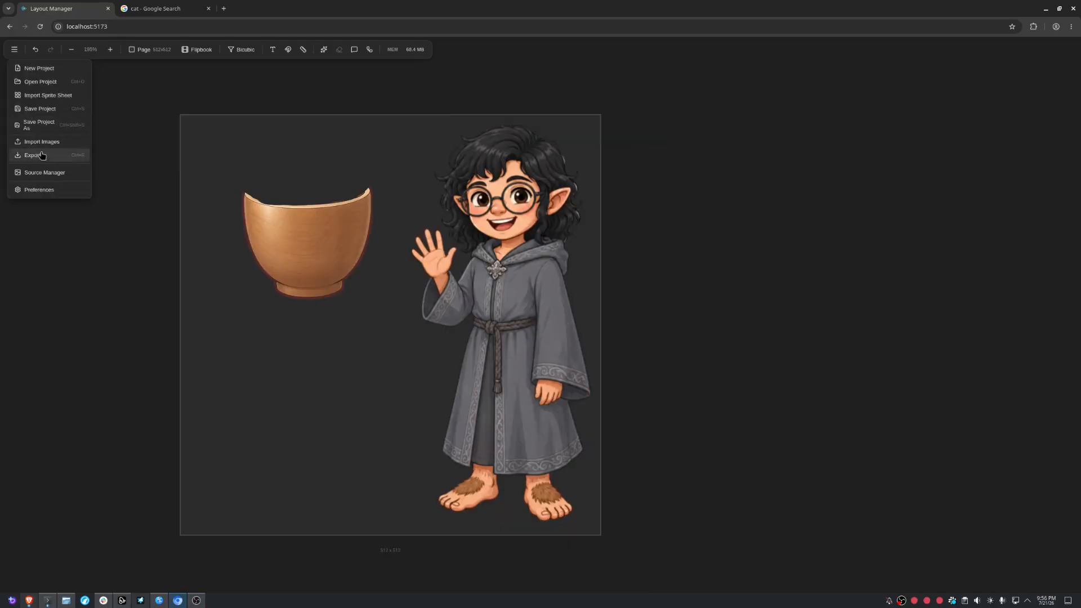
- Open the source manager, move it clear of the page, and select the character to locate its source image
left_click(51, 172)
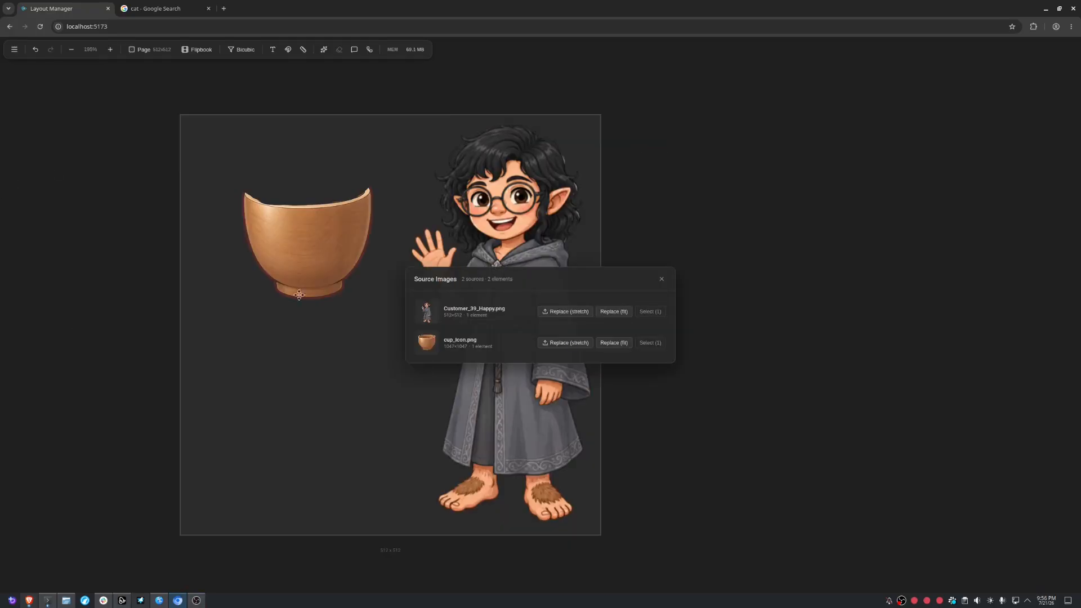
left_click_drag(627, 281, 784, 216)
left_click(512, 220)
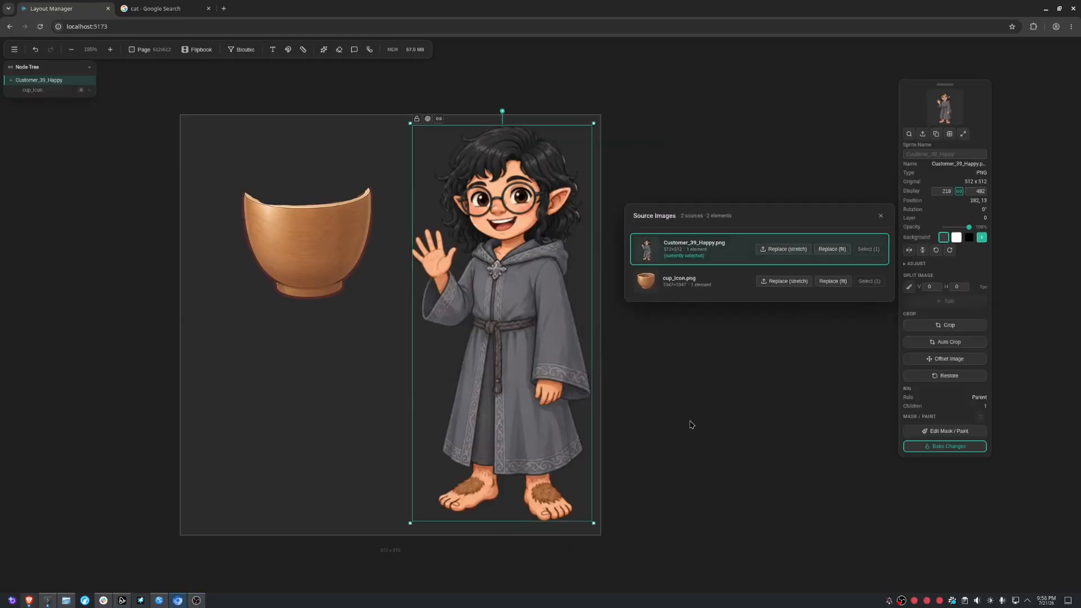
- Try replacing the character's source image with ai_generated (10).png using the stretch and fit modes, undoing each replacement
left_click(784, 248)
double_click(484, 206)
key("ctrl+z")
left_click(828, 249)
left_click(704, 560)
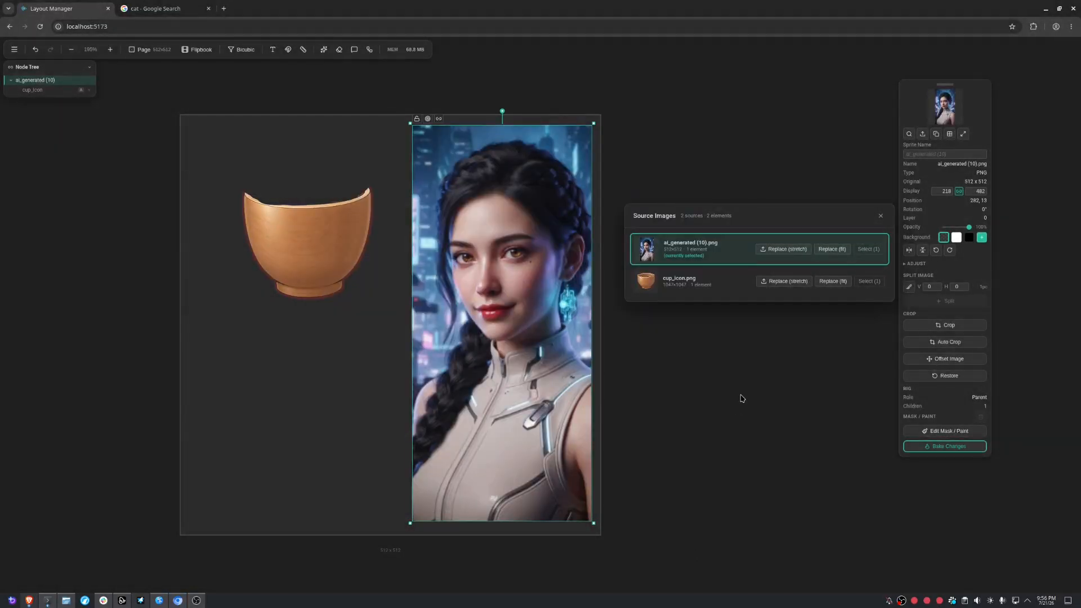
key("ctrl+z")
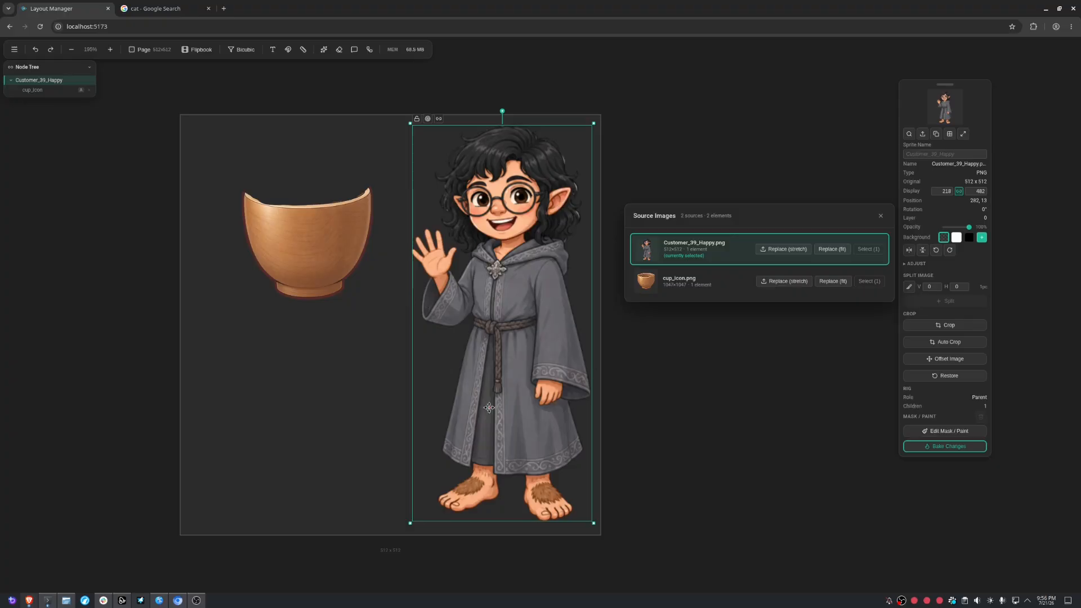
left_click(151, 49)
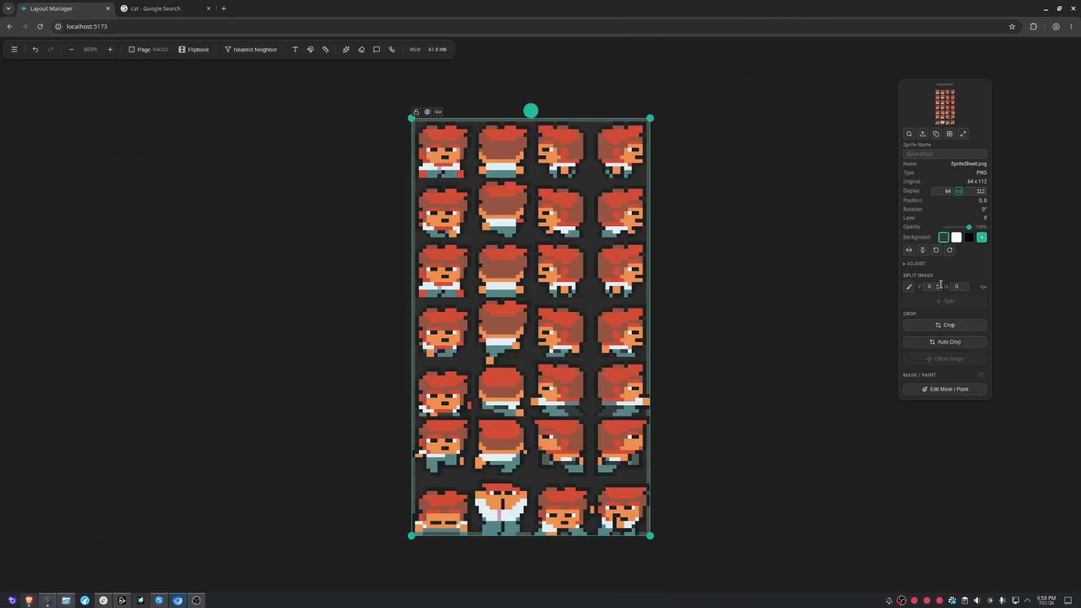
- Split the sprite sheet into individual sprites using 3 vertical and 6 horizontal divisions
left_click(939, 286)
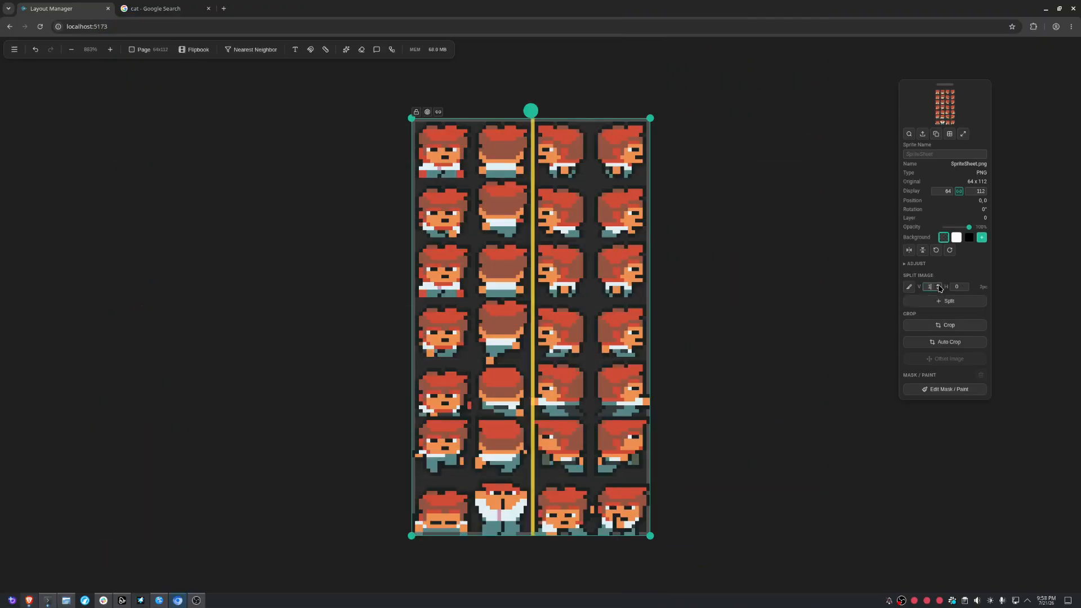
left_click(939, 286)
left_click(939, 286)
left_click(966, 285)
left_click(966, 286)
left_click(966, 286)
left_click(966, 285)
left_click(966, 286)
left_click(965, 286)
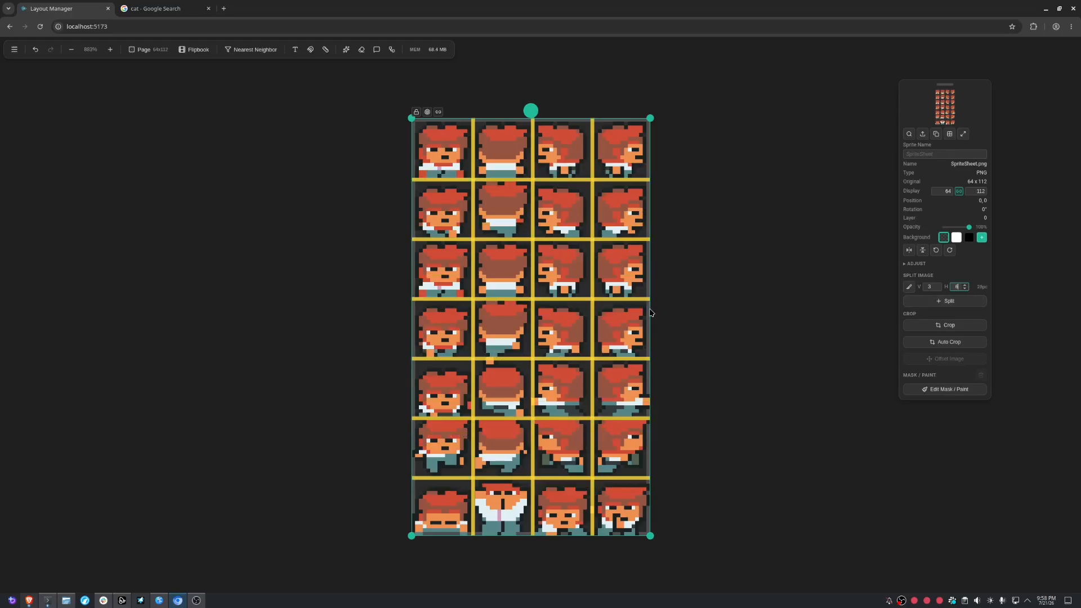
left_click(945, 301)
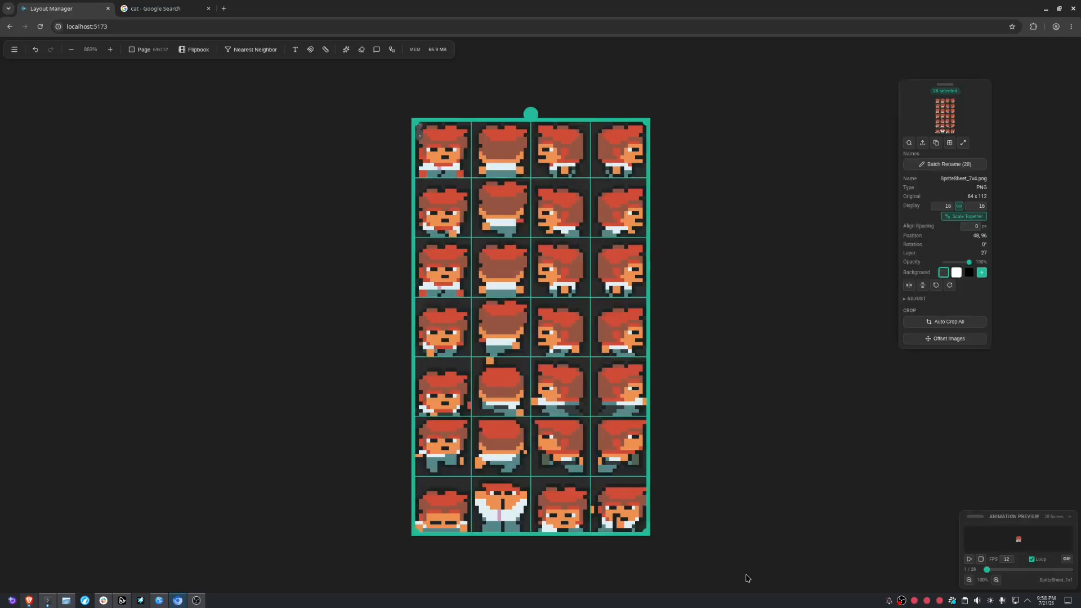
- Batch-rename the first four sprites in the first column with the prefix walk_down
left_click_drag(347, 119, 421, 335)
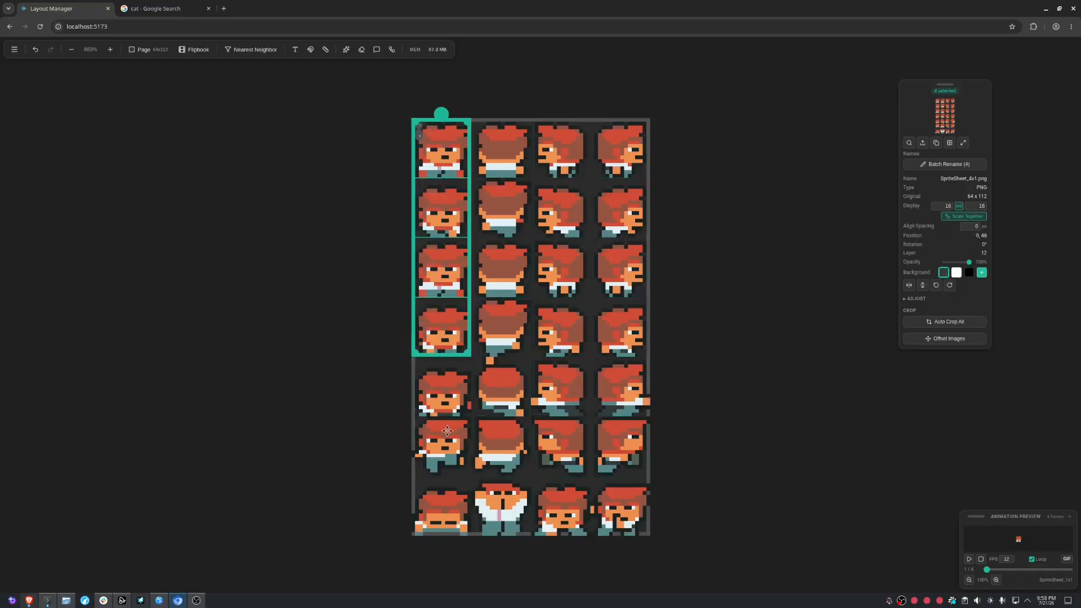
left_click(920, 163)
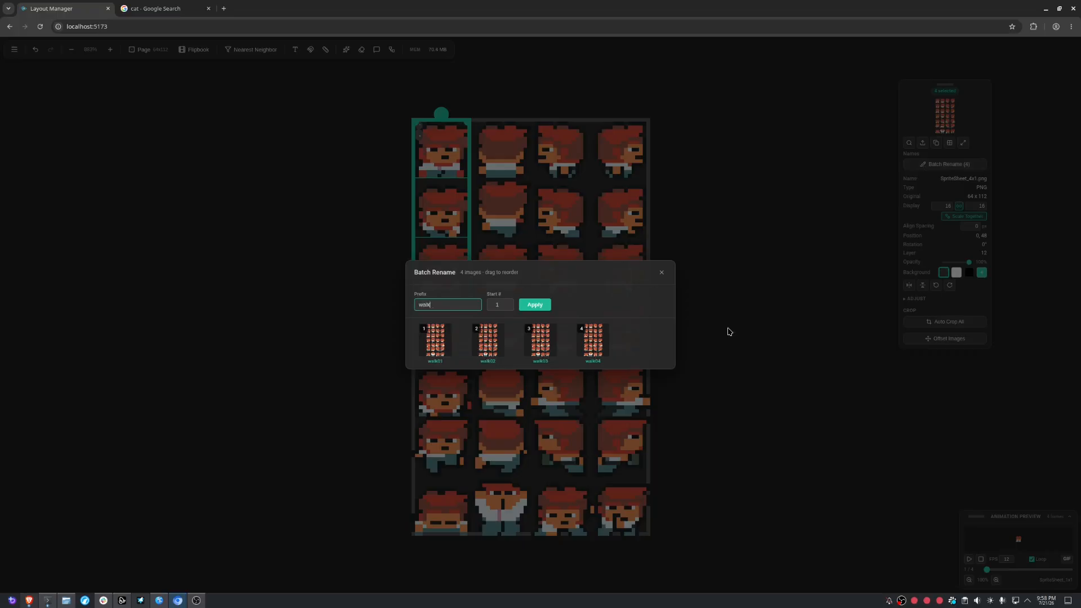
type("walk_down")
left_click(535, 304)
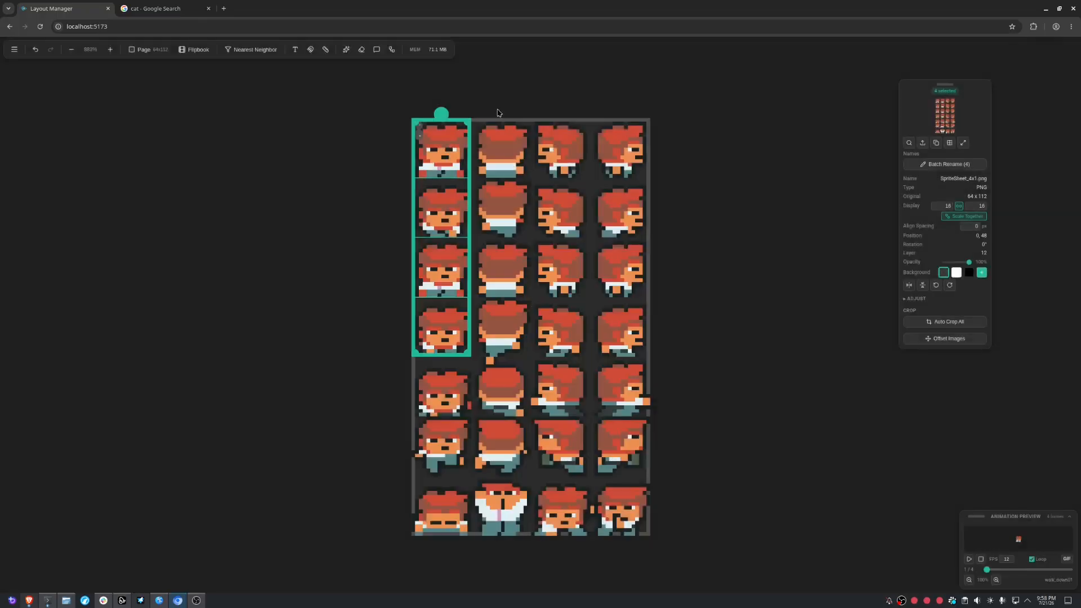
- Batch-rename the first four sprites in the second column with the prefix walk_up
left_click(502, 338)
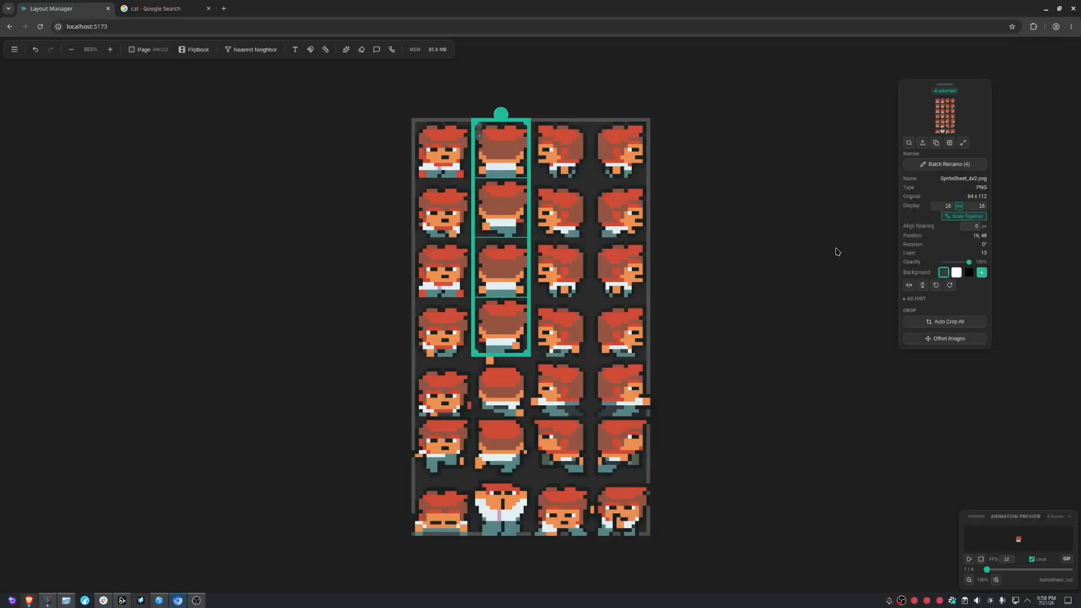
left_click(954, 165)
type("walk_up")
key("Return")
- Batch-rename the first four left-facing sprites in the third column with the prefix walk_l
left_click_drag(553, 100, 567, 332)
left_click(944, 164)
type("wa")
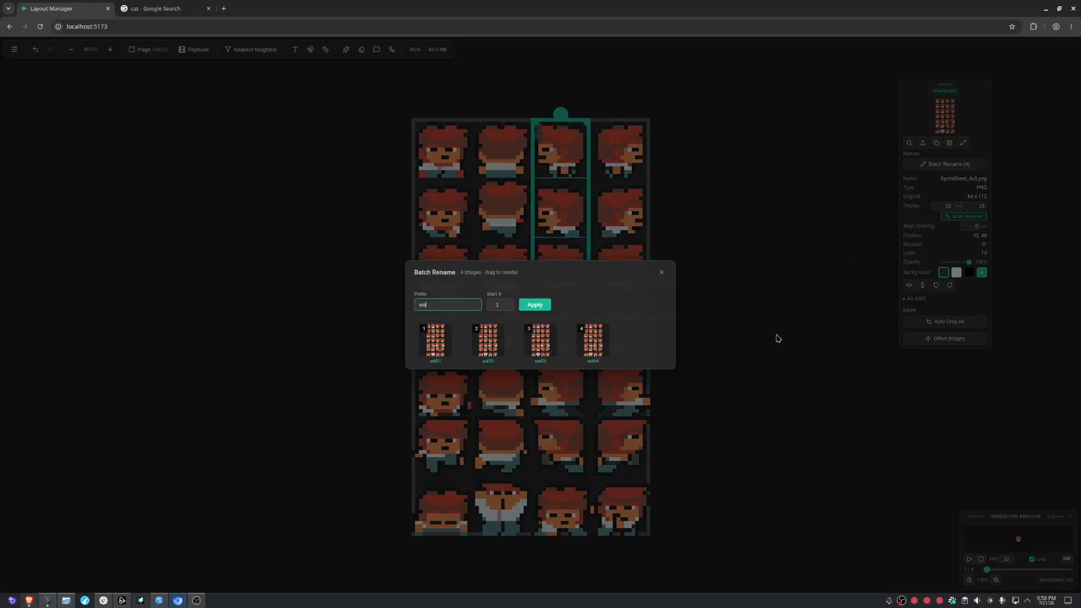
type("lk_l")
key("Return")
- Batch-rename the first four right-facing sprites in the fourth column with the prefix walk_right
left_click_drag(680, 100, 637, 320)
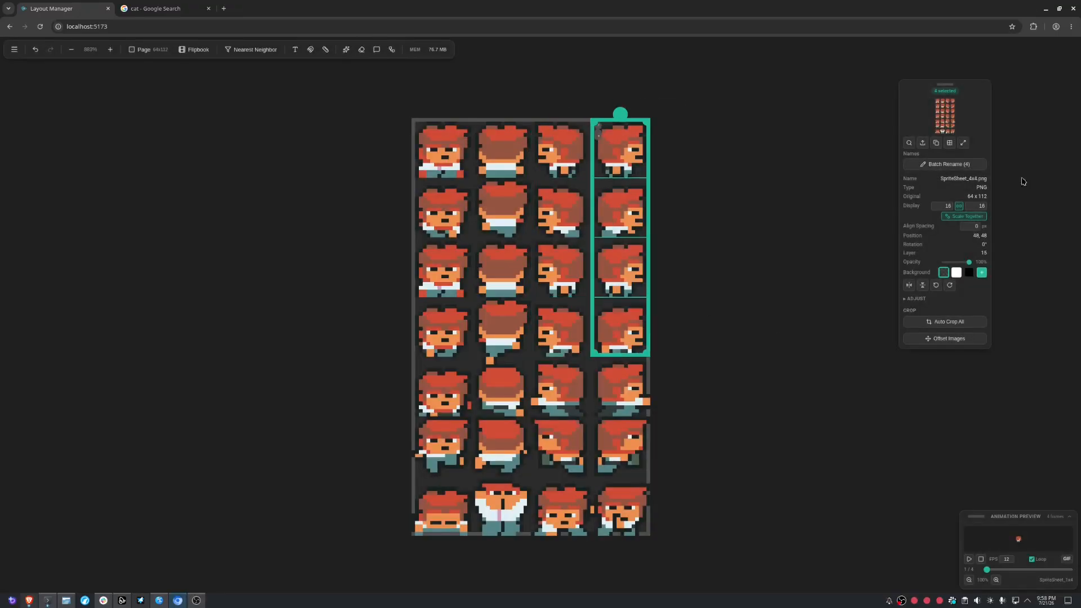
left_click(970, 167)
type("r")
key("BackSpace")
type("walk_right")
key("Return")
- Batch-rename the four sprites in the fifth row with the prefix attack_, and select each one in turn to review its name
left_click_drag(336, 399, 699, 352)
key("F2")
type("attack_")
key("Return")
left_click(698, 352)
left_click(445, 389)
left_click(506, 388)
left_click(575, 387)
left_click(625, 388)
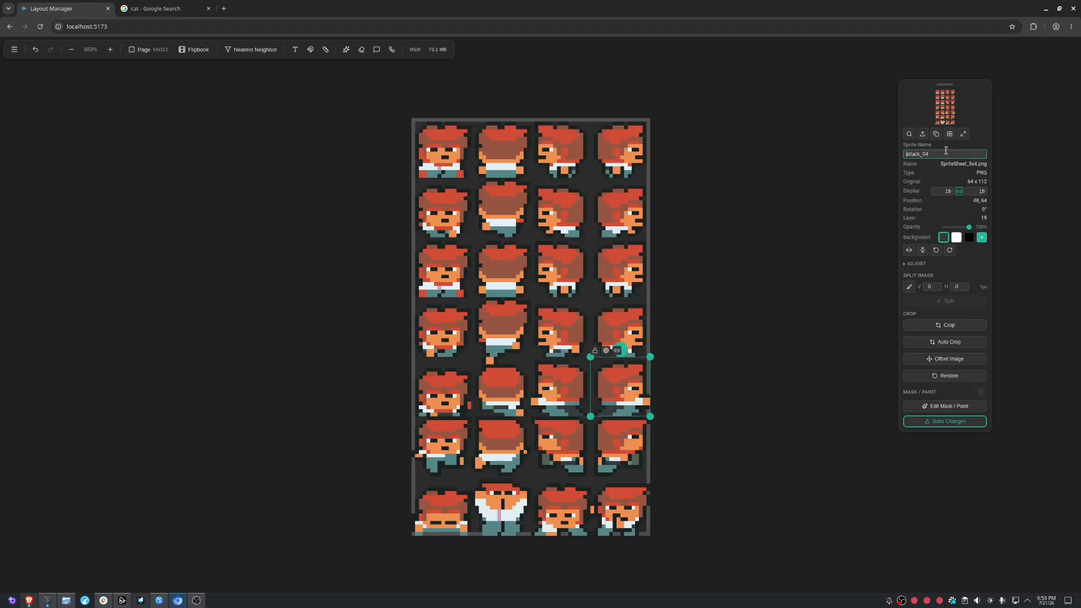
left_click(389, 475)
- Batch-rename the four sprites in the sixth row with the prefix jumping_, and select each one in turn to review its name
left_click_drag(370, 445, 785, 453)
key("F2")
type("jumping_")
key("Return")
left_click(443, 446)
left_click(501, 446)
left_click(560, 446)
left_click(622, 446)
left_click(519, 549)
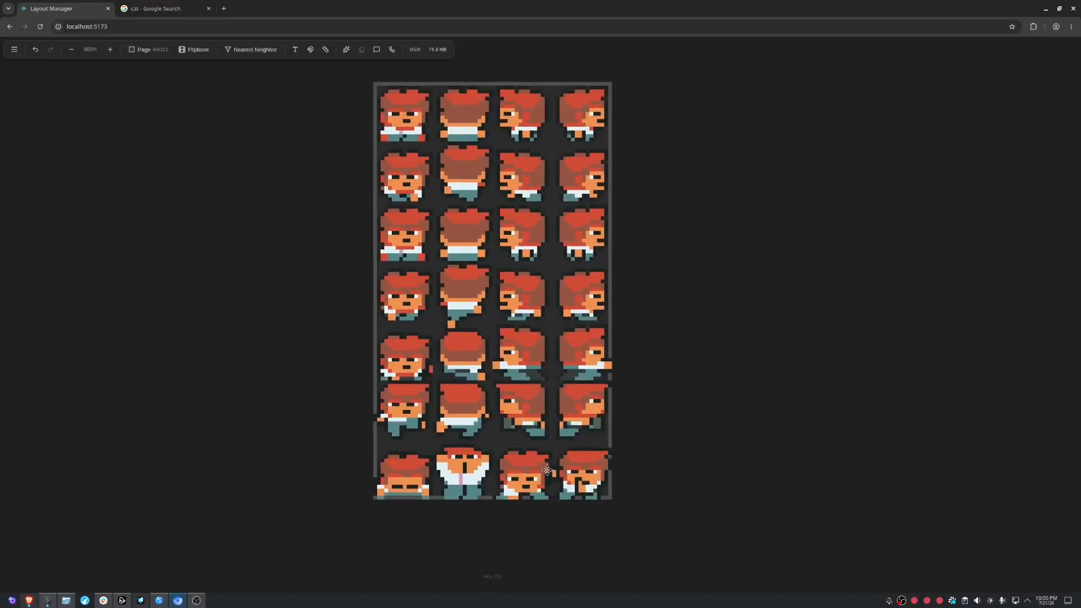
- Select all the sprites on the page and export the page info
left_click(547, 470)
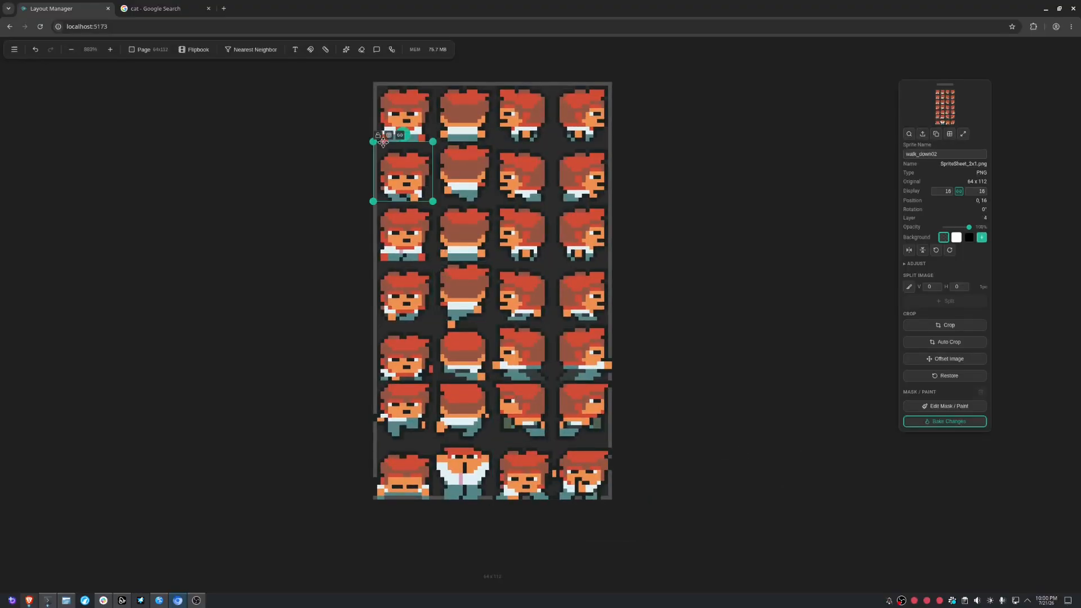
left_click(303, 162)
left_click_drag(275, 76, 775, 512)
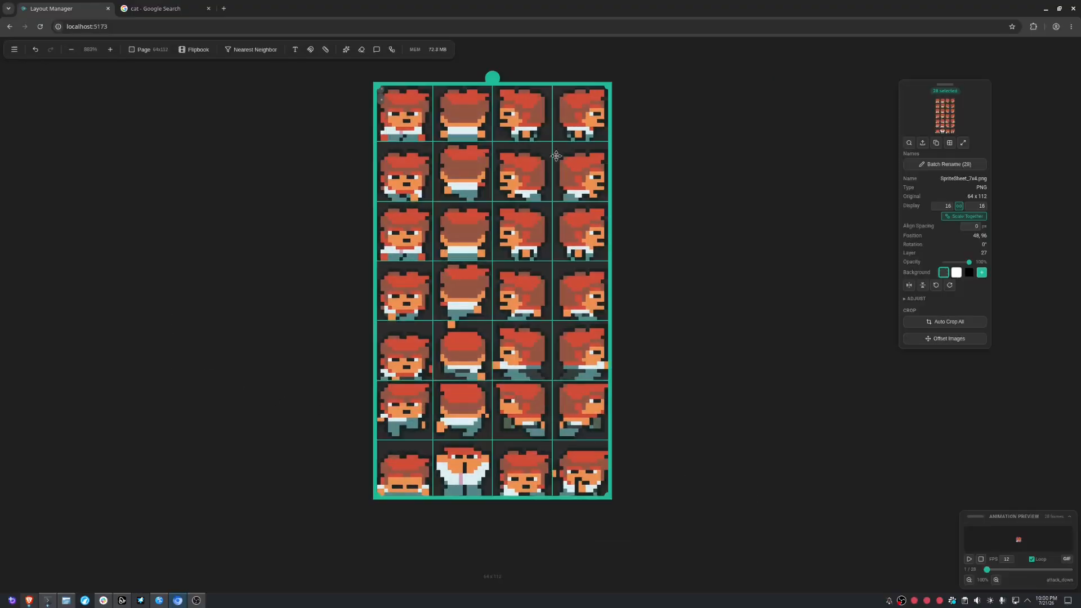
left_click(145, 50)
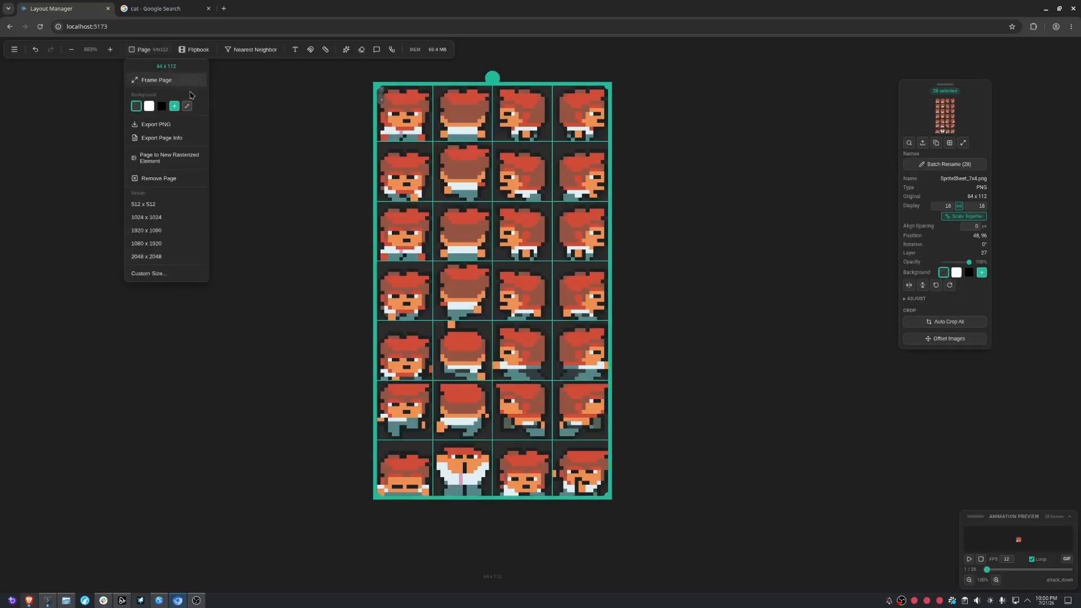
left_click(185, 136)
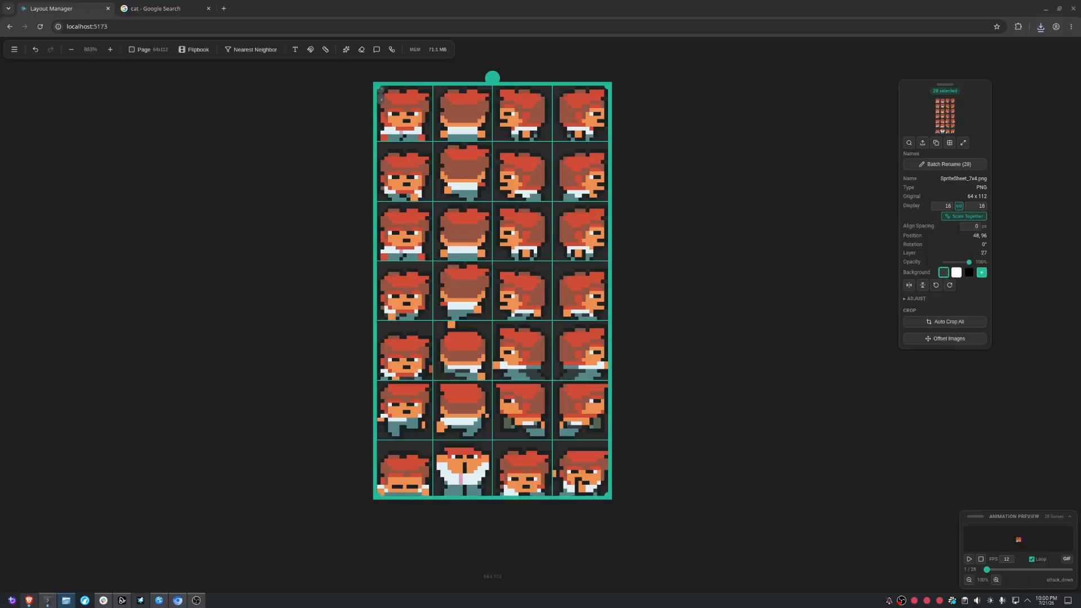
- Reload the application, dismiss the welcome window, and bring the exported sprite sheet into the empty workspace
left_click(40, 26)
left_click(632, 124)
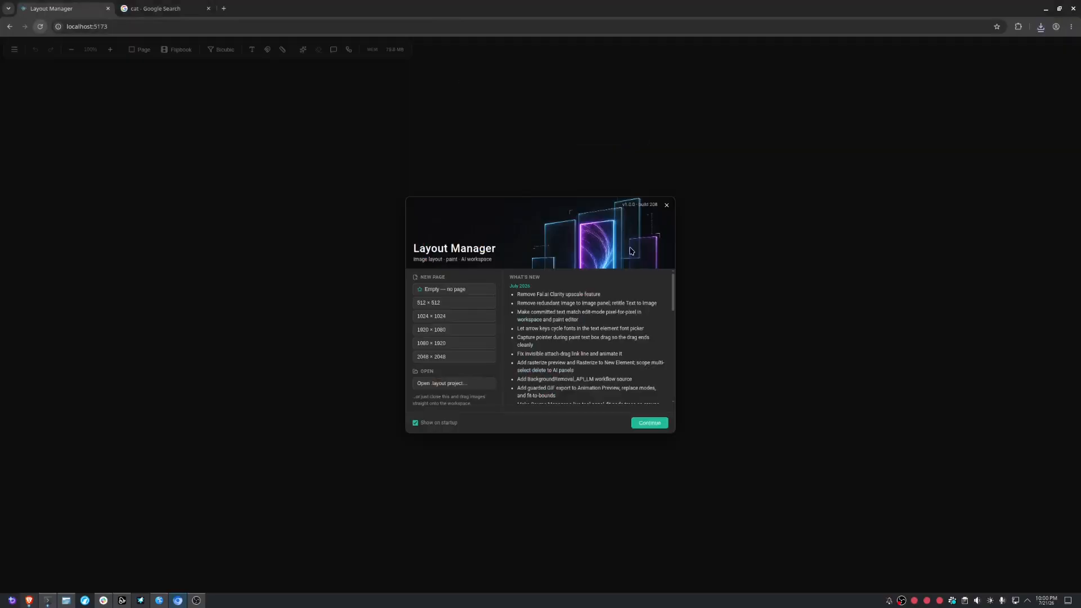
left_click(668, 205)
left_click_drag(0, 304, 465, 286)
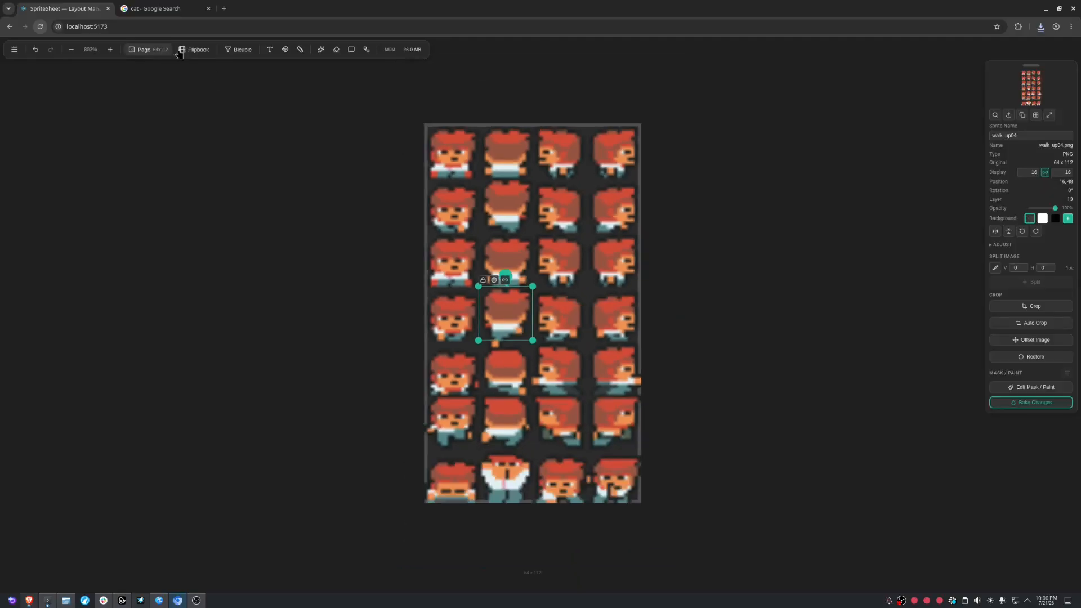
- Set the resampling filter to Nearest Neighbor for the imported sprites and clear the selection
left_click(238, 50)
left_click(251, 91)
left_click(253, 219)
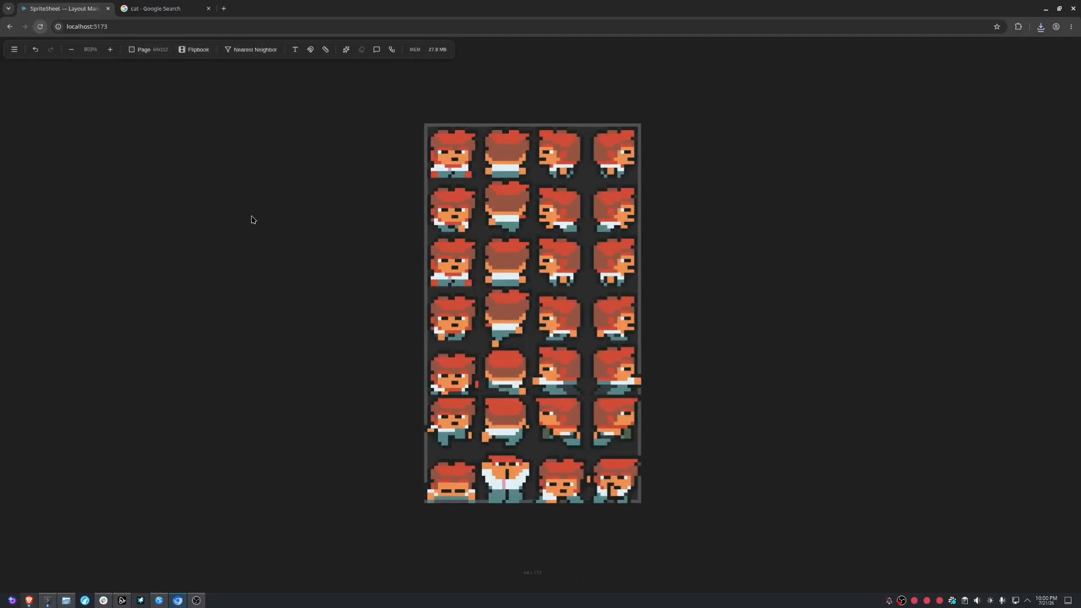
- Select all the imported sprites to check that they are separate, and move individual walk and attack sprites off the page
left_click_drag(301, 131, 782, 429)
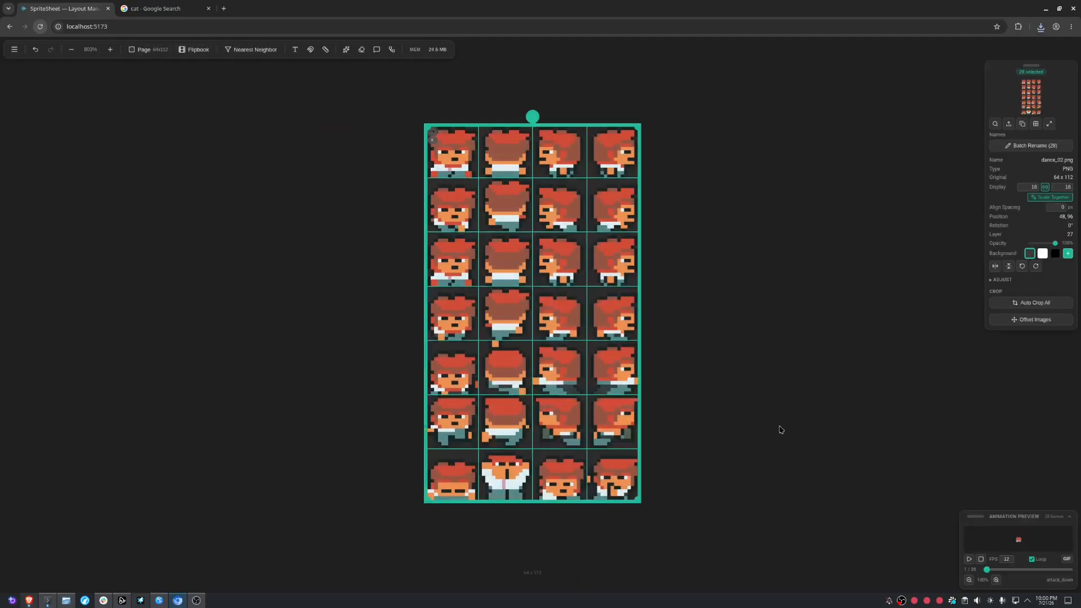
left_click(739, 267)
left_click_drag(626, 250, 714, 264)
left_click_drag(608, 209, 718, 155)
left_click_drag(601, 132, 626, 52)
left_click_drag(545, 136, 495, 54)
left_click_drag(494, 147, 314, 86)
left_click_drag(453, 165, 344, 206)
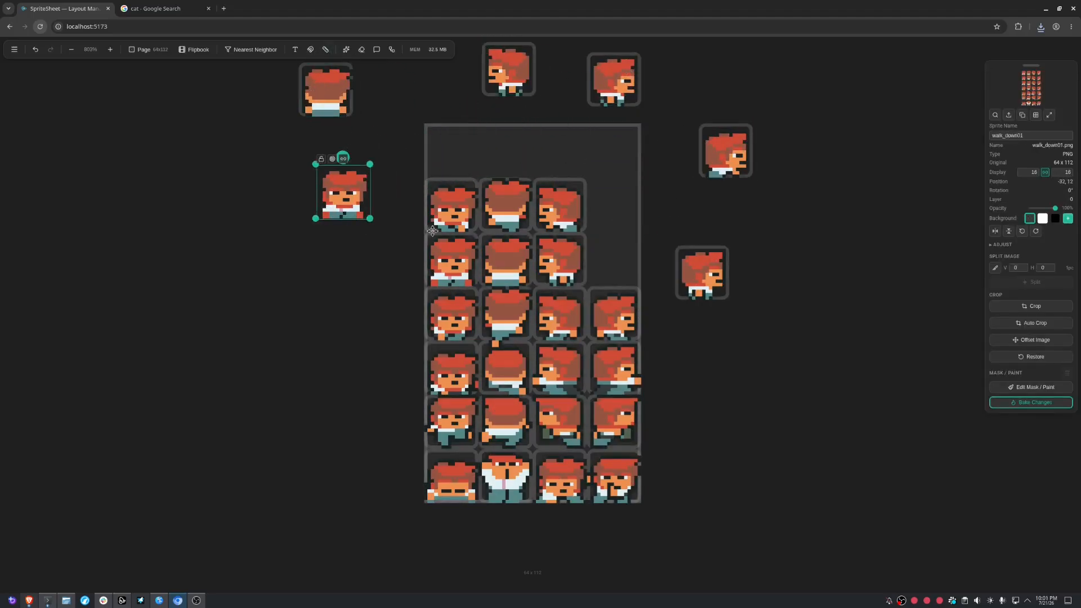
left_click_drag(450, 220, 379, 308)
left_click_drag(451, 367, 354, 445)
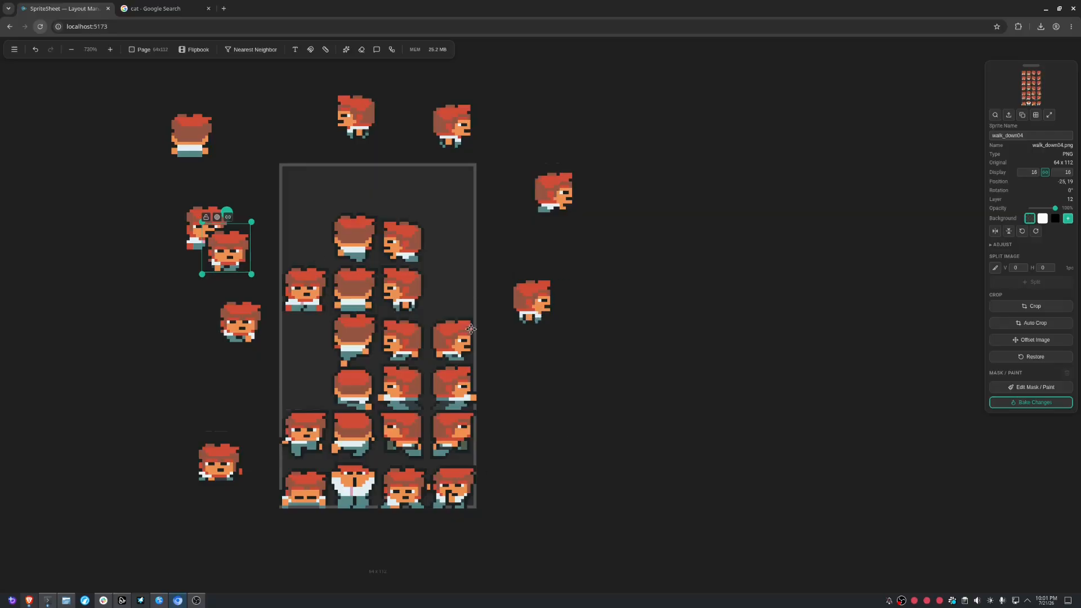
- Save the project as layout.layout in the TestImages folder
left_click_drag(393, 397, 466, 407)
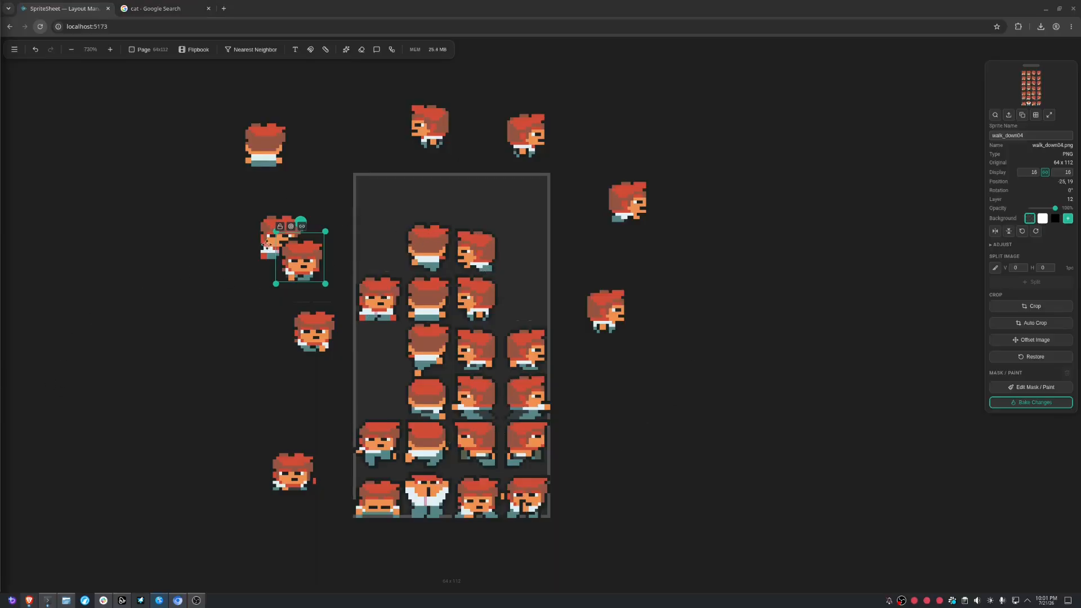
left_click(15, 50)
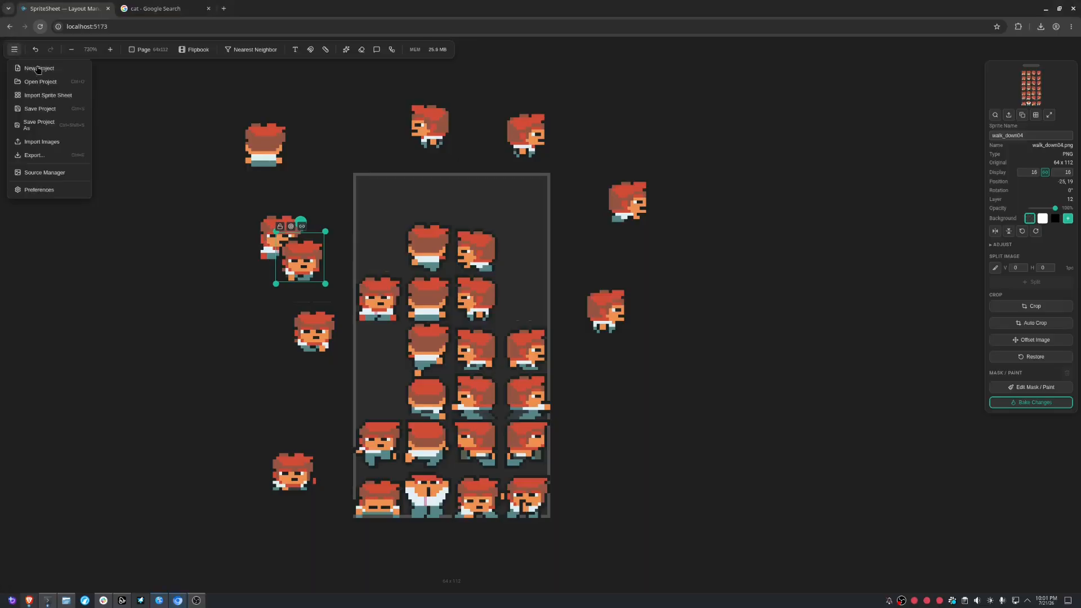
left_click(54, 125)
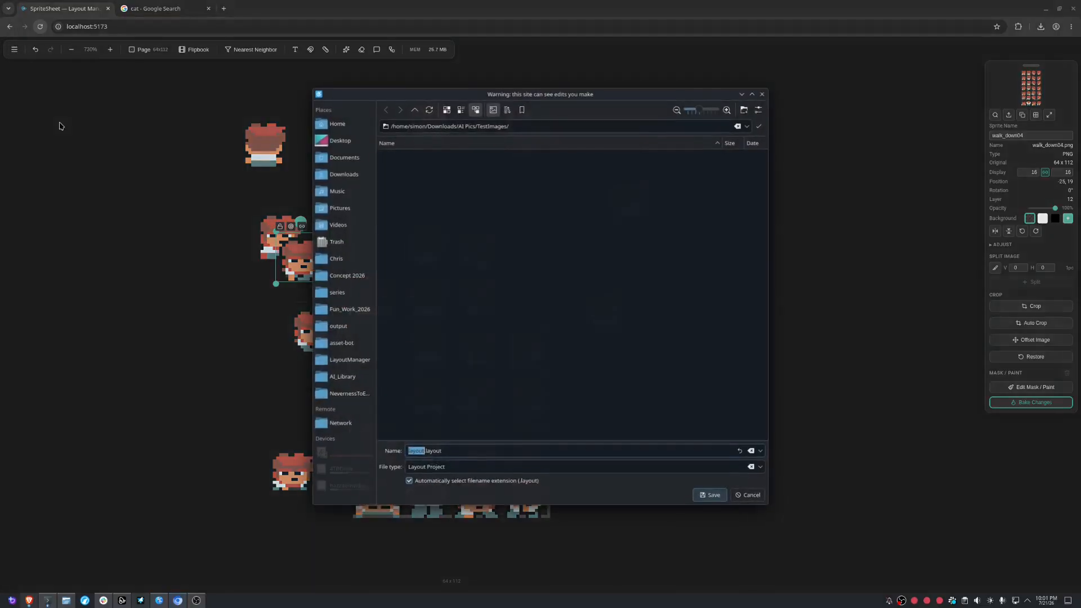
left_click(708, 495)
- Reload the site and restore the project by bringing the saved layout.layout file into the empty workspace
left_click(40, 26)
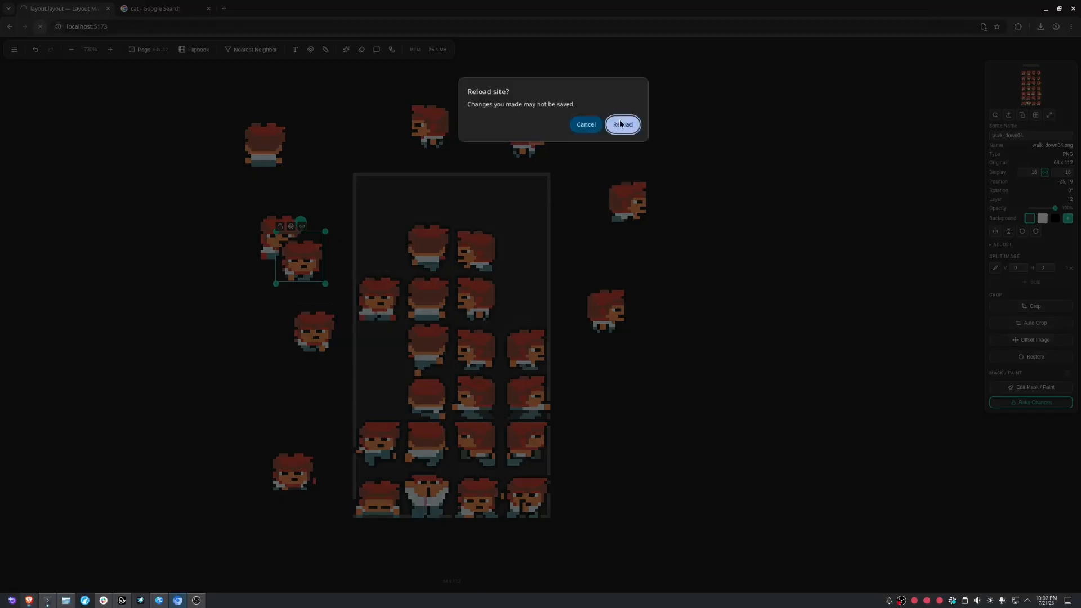
left_click(623, 124)
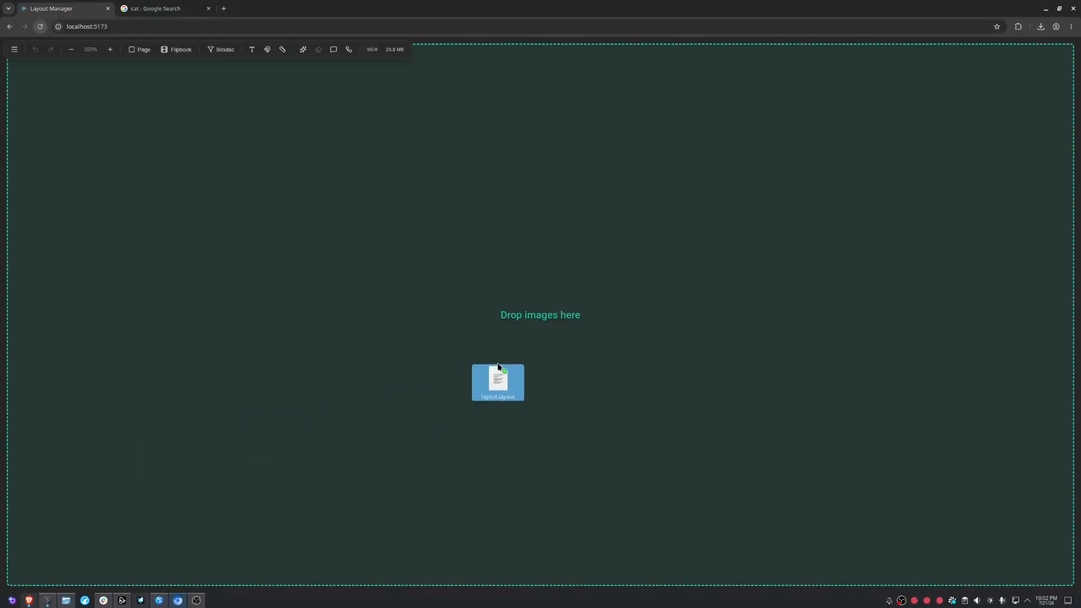
left_click_drag(495, 367, 497, 363)
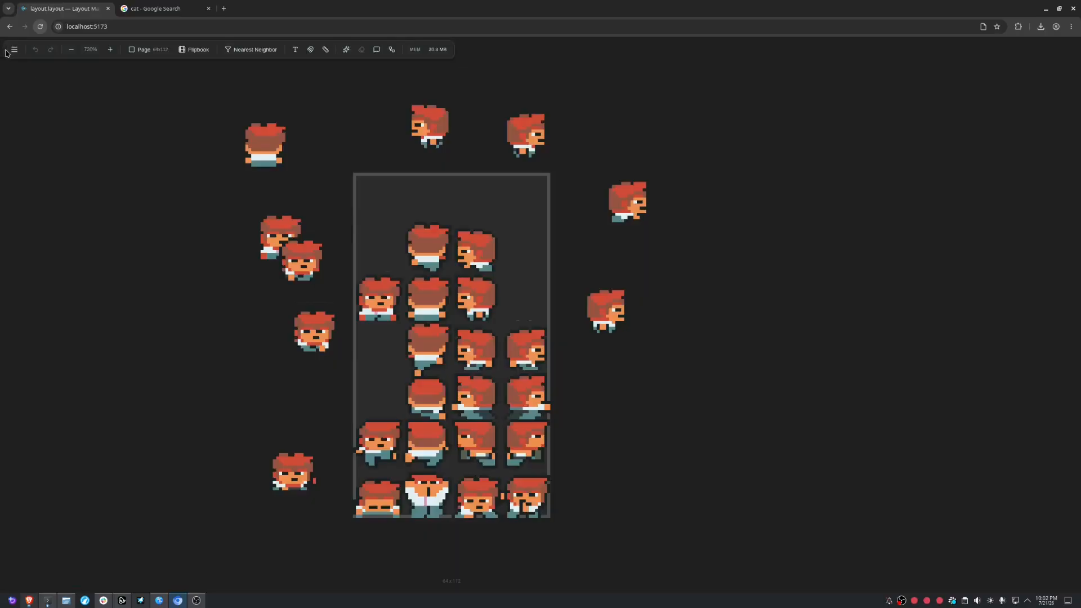
- Reload to an empty workspace and review the AI and ComfyUI preferences without changing them
left_click(14, 50)
key("F5")
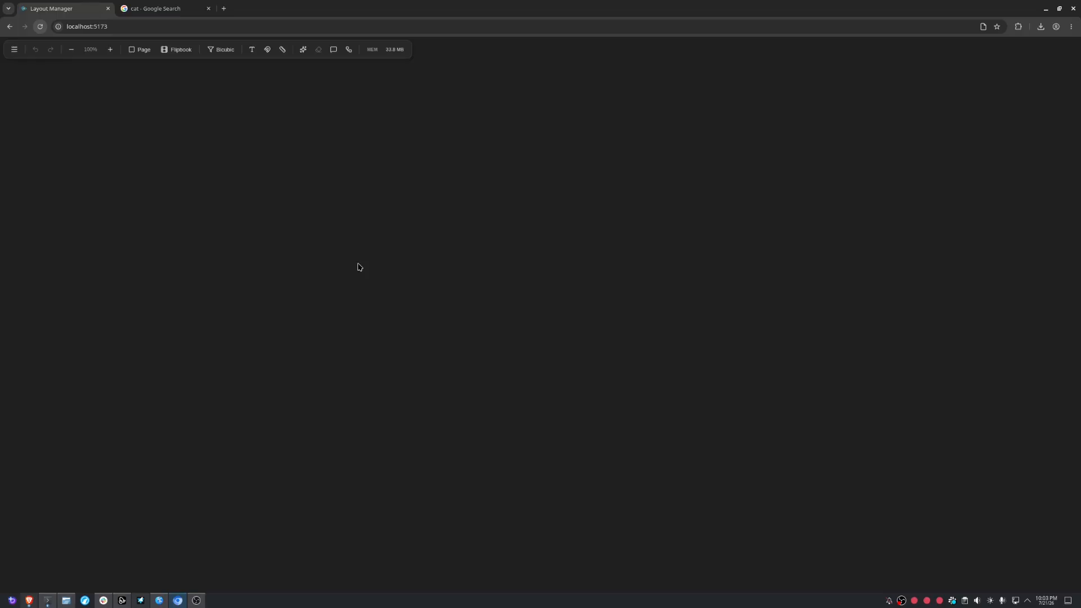
left_click(15, 49)
left_click(35, 188)
left_click(430, 278)
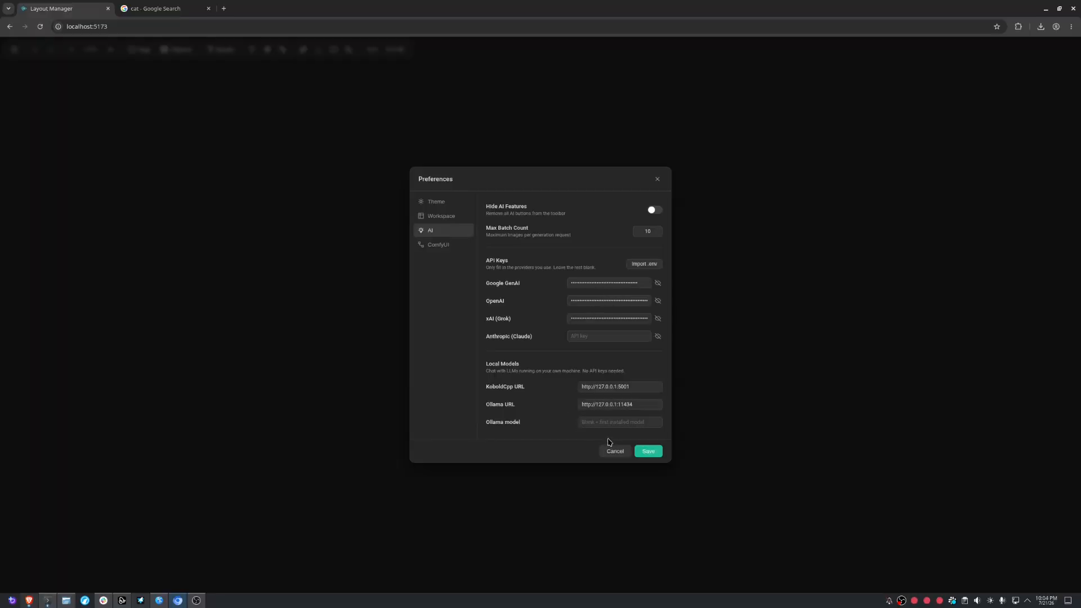
left_click(439, 244)
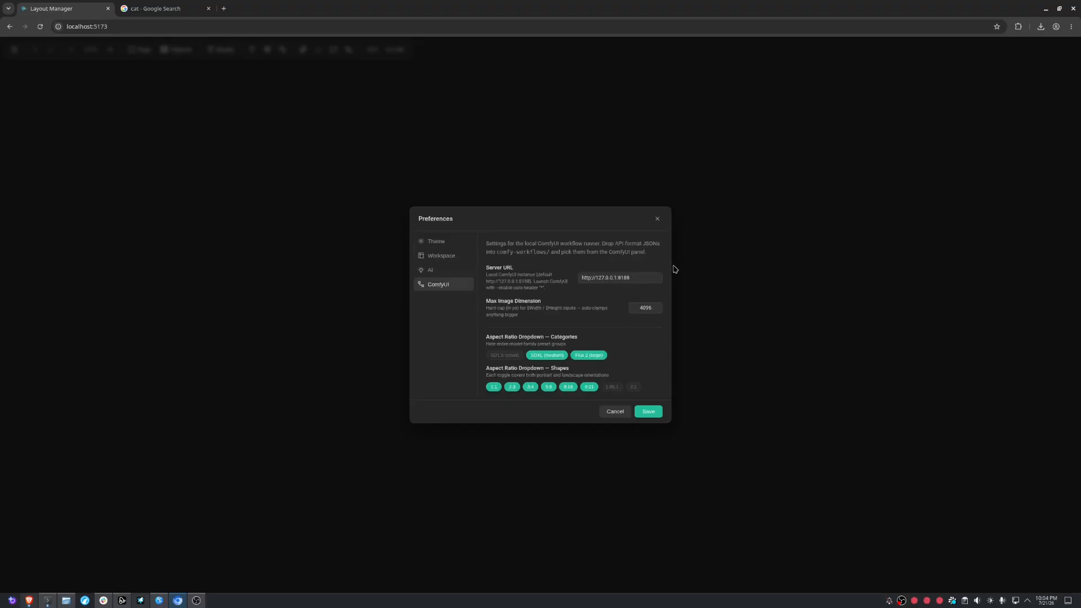
left_click(657, 218)
- Open the Text to Image generator and bring the six-panel poster image into the workspace as its reference
left_click(303, 50)
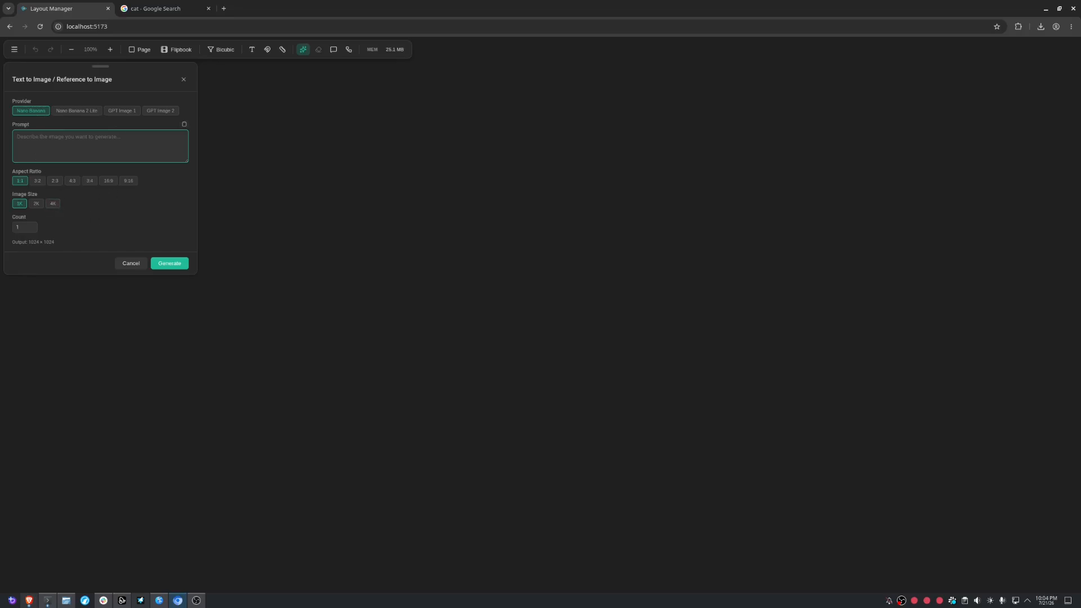
left_click_drag(1080, 450, 703, 451)
left_click_drag(376, 452, 246, 266)
scroll(247, 267, "down", 4)
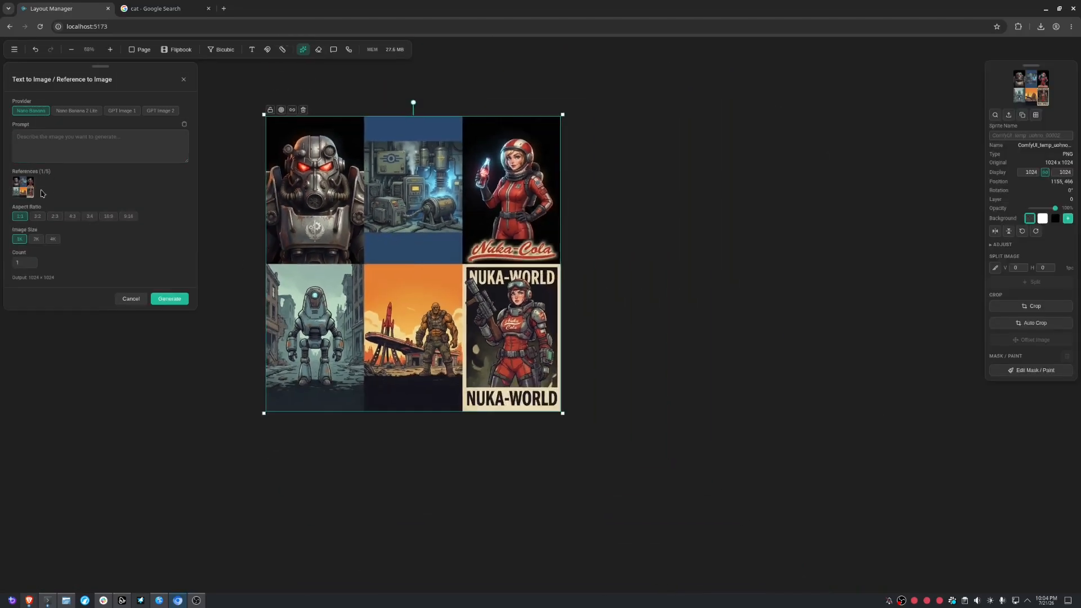
- Bring the cup, two robed character, mech and robot dog images into the workspace, selecting images together as generation references
left_click_drag(1080, 428, 681, 410)
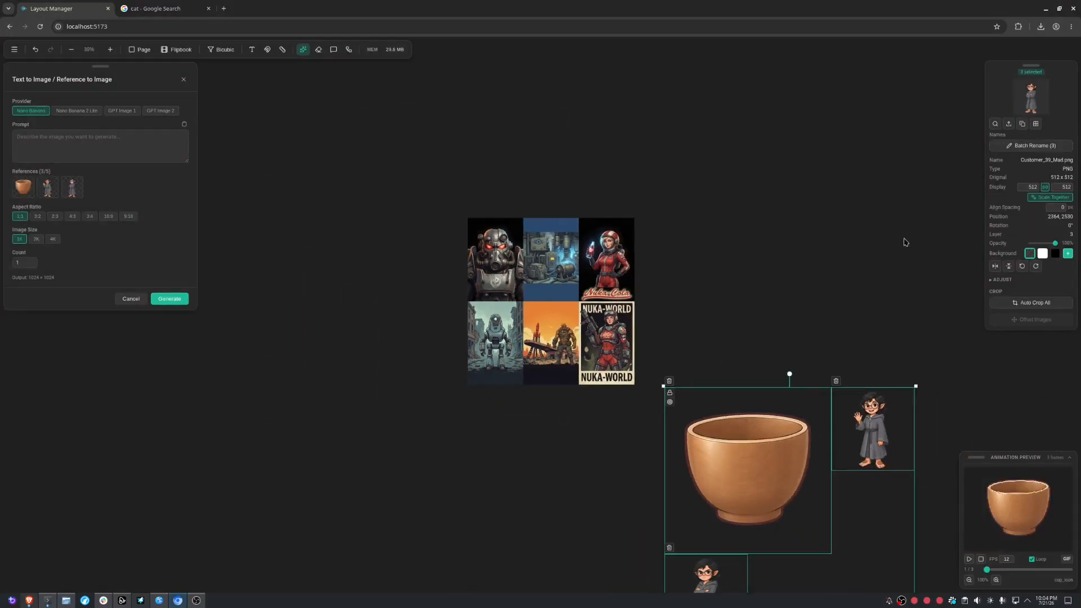
left_click_drag(903, 239, 437, 569)
left_click_drag(426, 507, 351, 356)
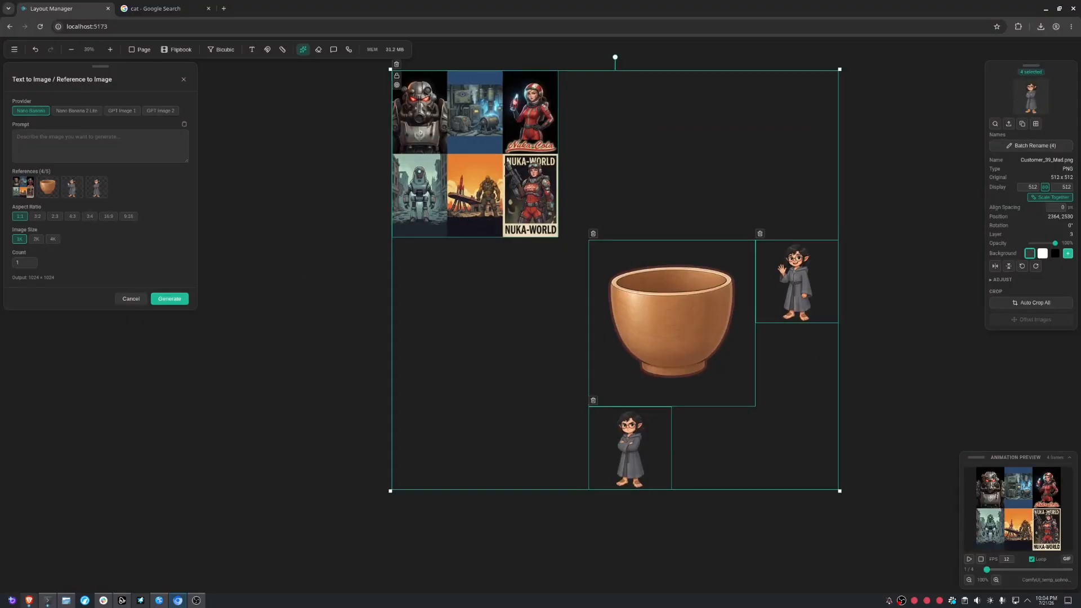
left_click_drag(1080, 451, 390, 461)
left_click_drag(1080, 417, 500, 406)
scroll(476, 318, "down", 4)
left_click_drag(758, 118, 354, 499)
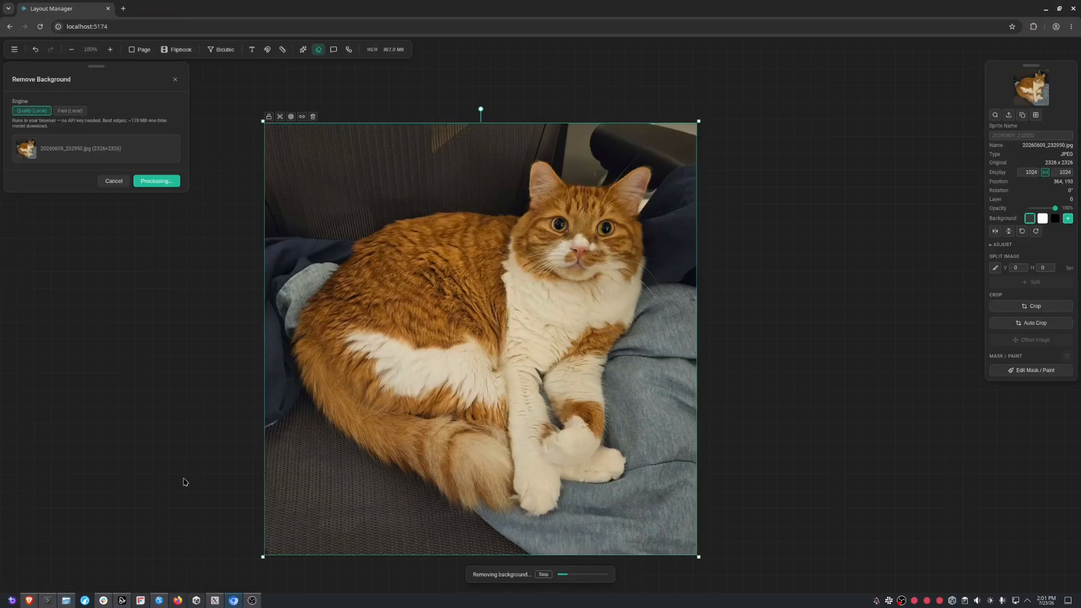
- Remove the background from the original cat photo using the Fast (Local) engine
scroll(197, 399, "down", 5)
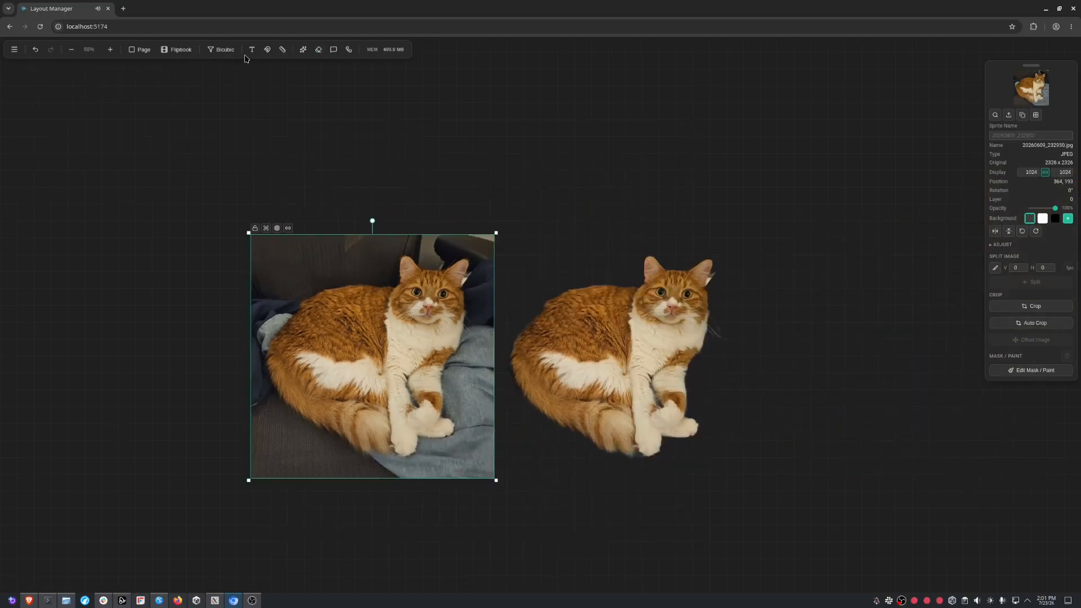
left_click(317, 50)
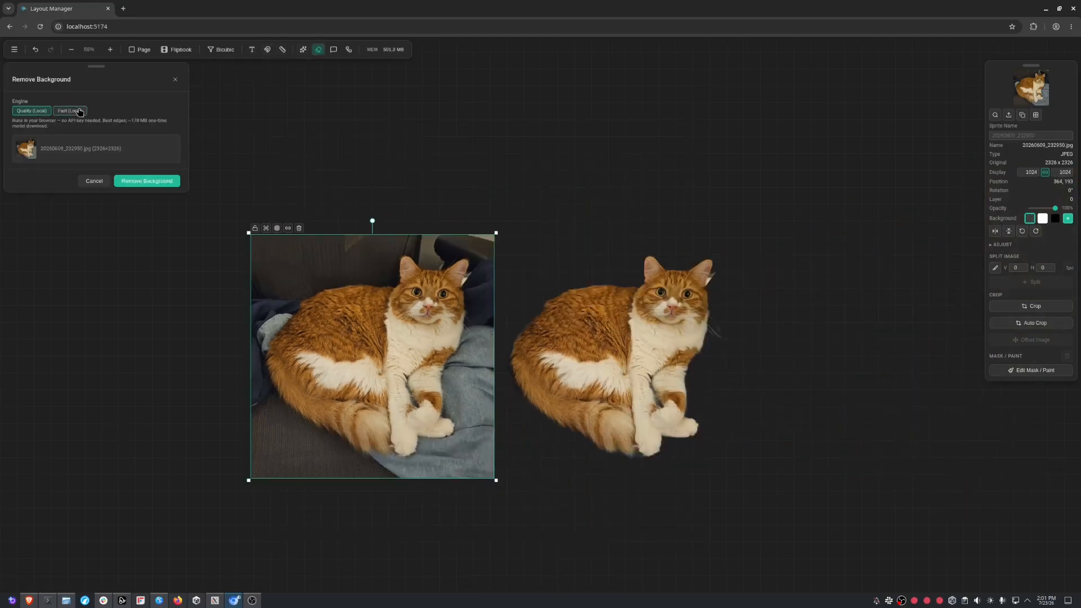
left_click(70, 110)
left_click(157, 178)
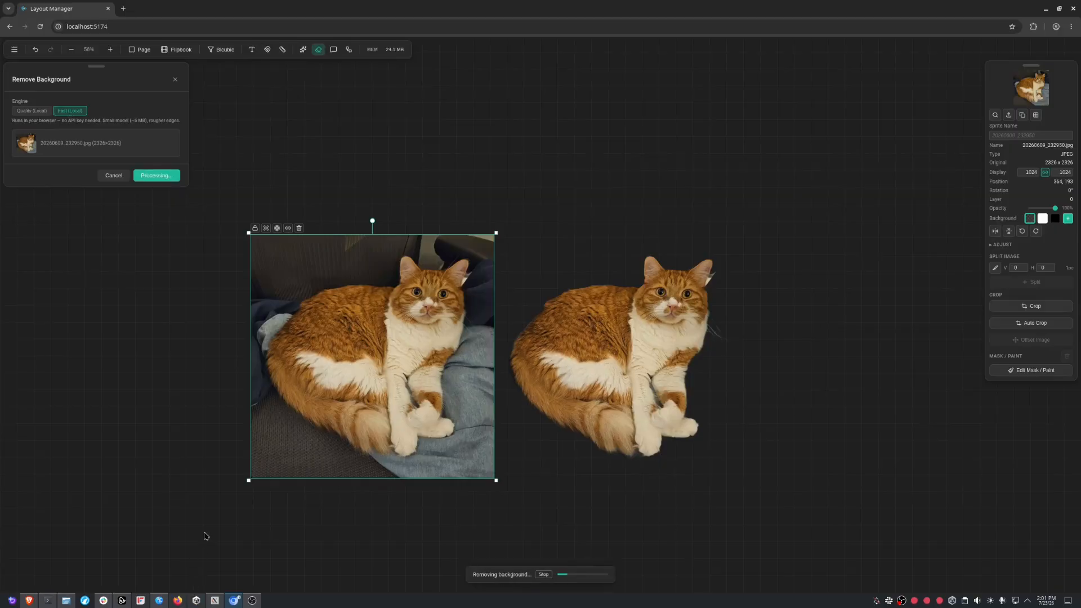
- Place the new cat cutout beside the earlier one and move the original photo above them
left_click_drag(391, 392, 360, 396)
left_click_drag(711, 405, 936, 381)
left_click_drag(410, 332, 382, 139)
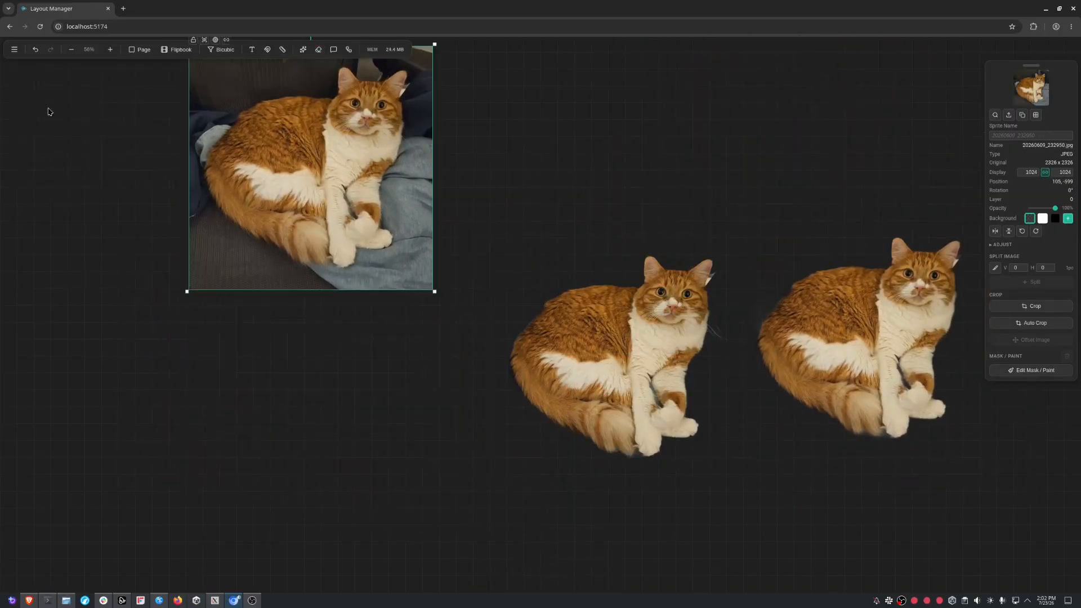
- Run Remove Background on the moved cat photo once more with the Fast (Local) engine
left_click(318, 49)
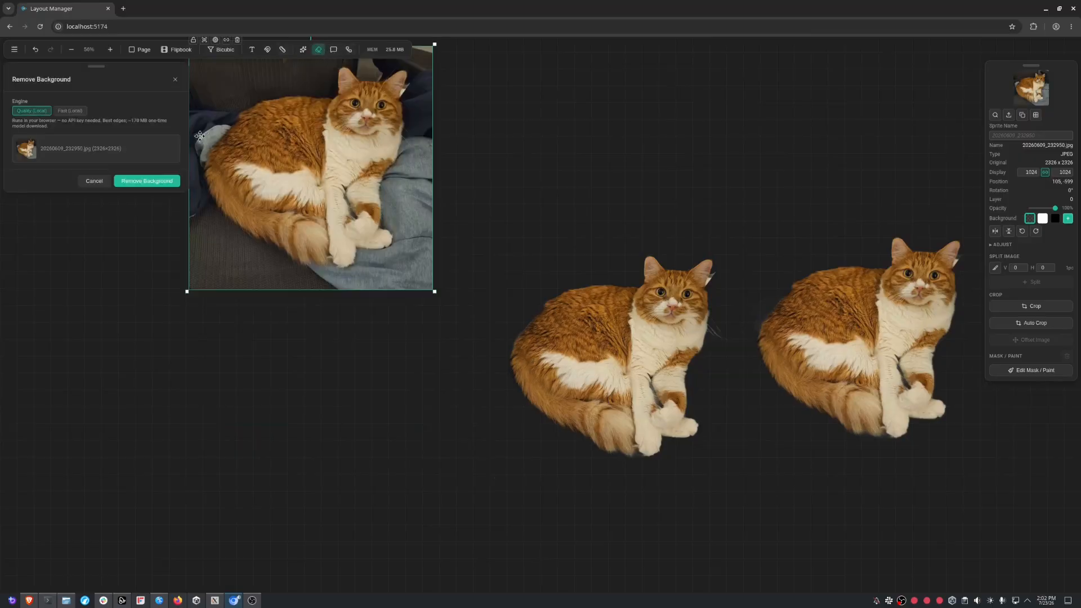
left_click(70, 111)
left_click(146, 175)
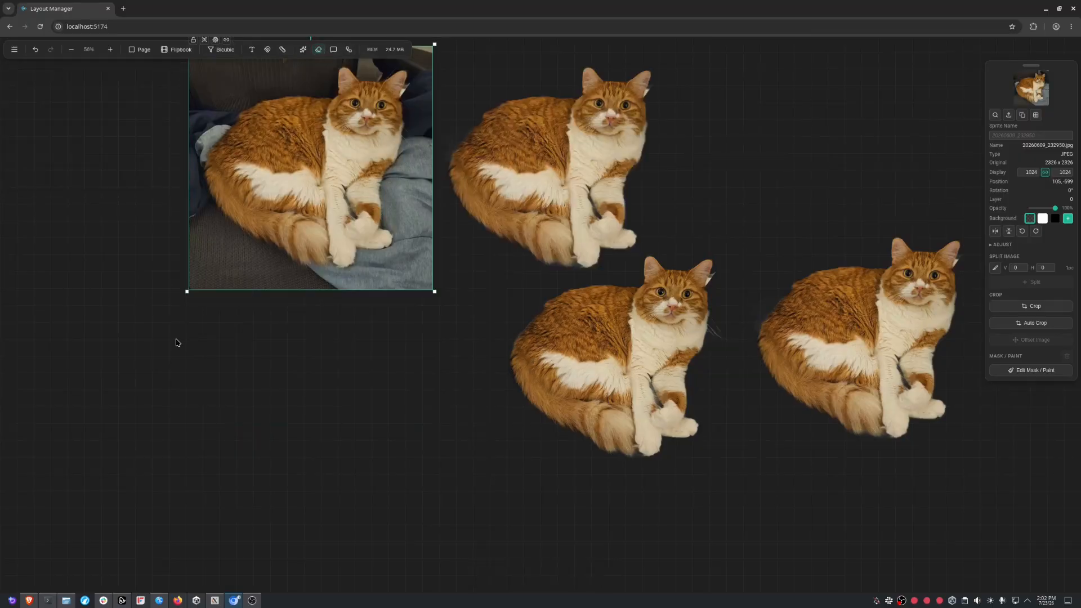
- Move the original cat photo clear of the cutouts and open background removal for it again
left_click_drag(321, 343, 236, 455)
left_click_drag(239, 287, 287, 287)
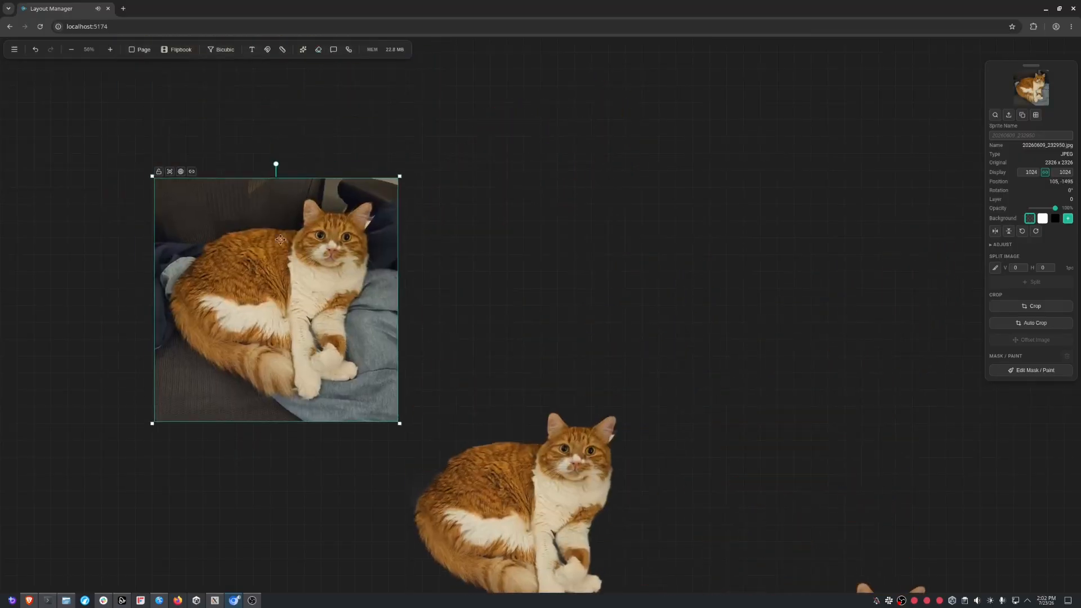
left_click(318, 50)
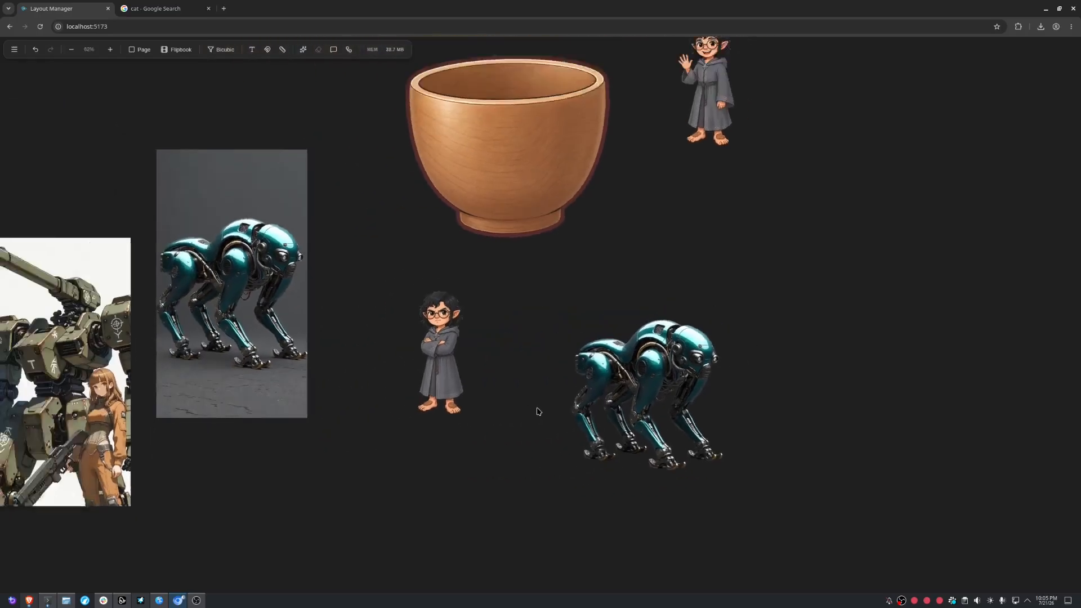
- Remove the mech image's background with the BackroundRemoval_Icon ComfyUI workflow, and select the cup image
left_click(349, 50)
left_click(112, 132)
left_click(119, 184)
scroll(807, 396, "up", 6)
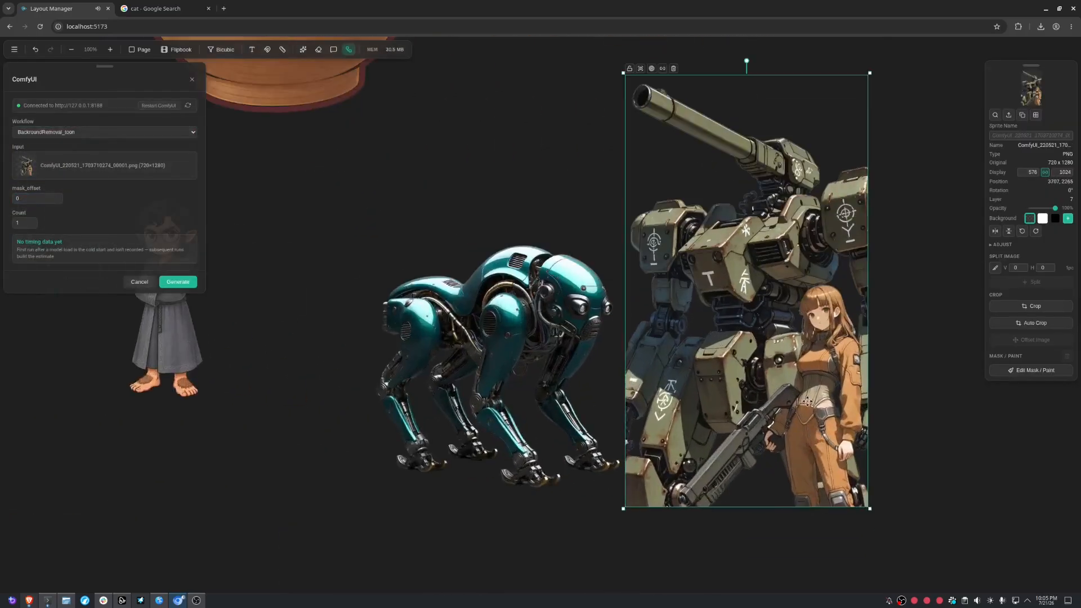
scroll(807, 396, "down", 6)
left_click(292, 107)
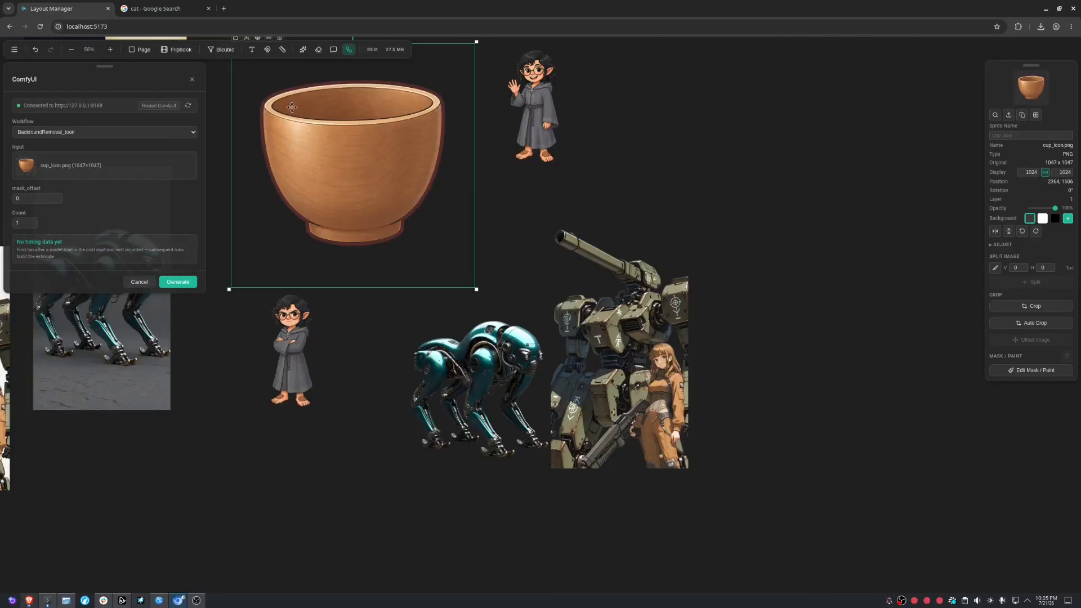
- Open the AI Chat with OpenAI as the provider and attach the original mech image to the message
left_click(334, 50)
left_click_drag(412, 309, 809, 335)
scroll(808, 336, "down", 4)
left_click(500, 79)
left_click(505, 400)
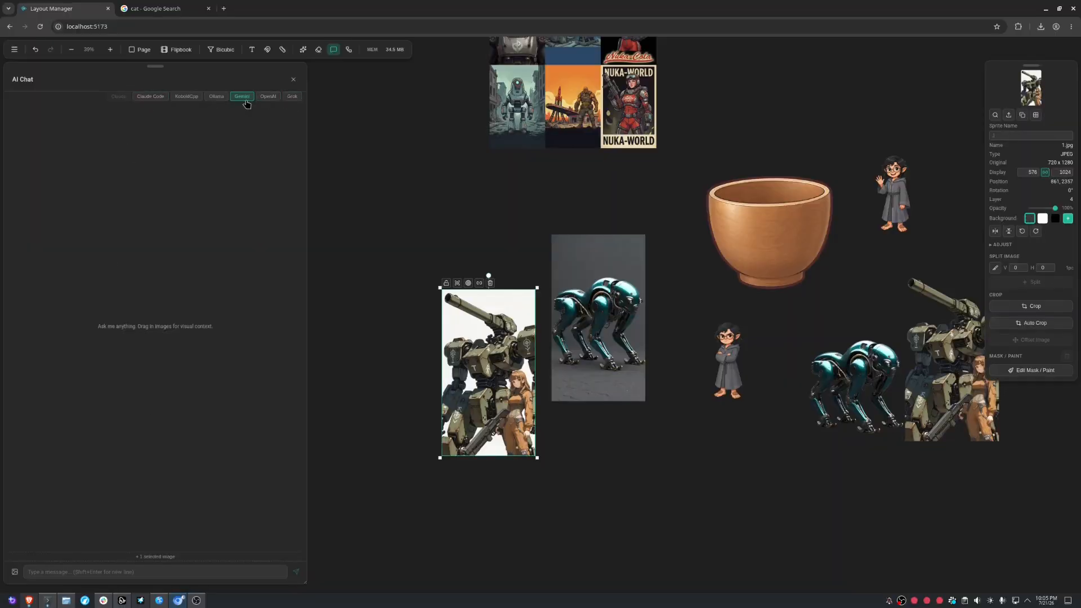
left_click(264, 102)
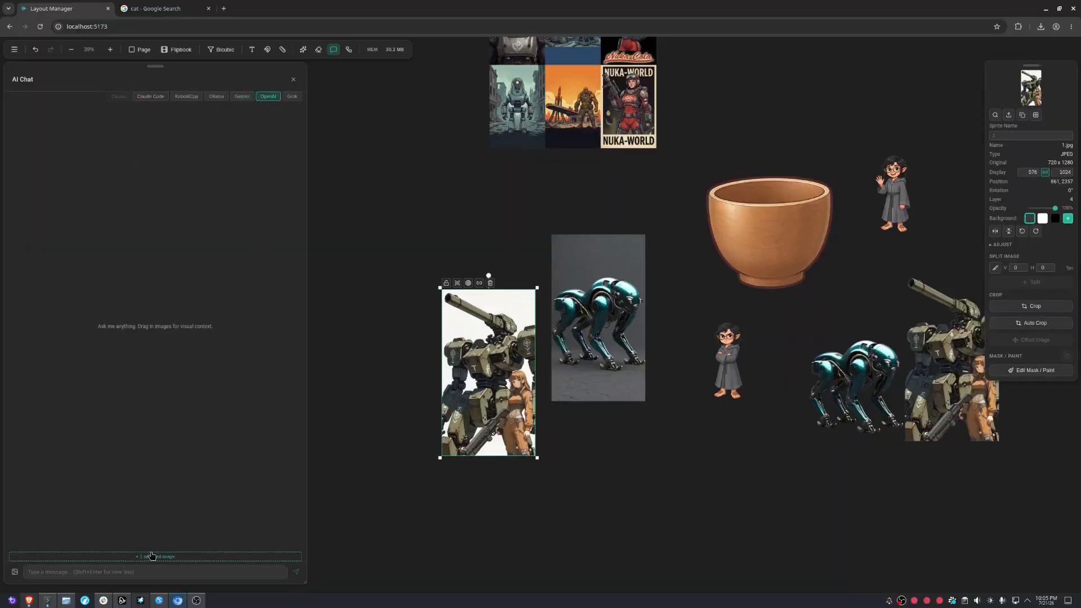
left_click(186, 557)
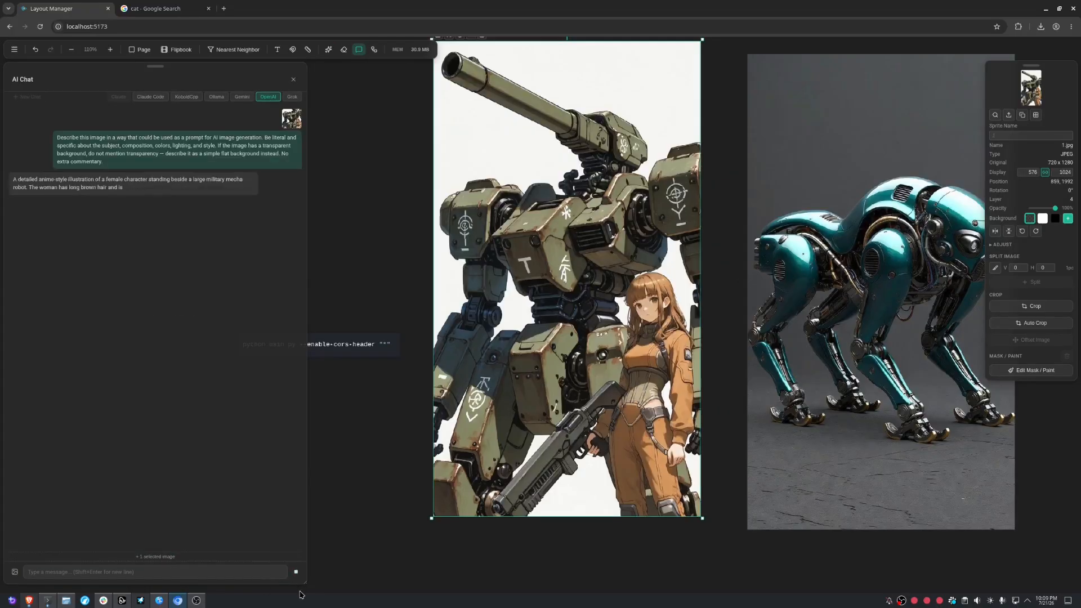
- Use the chat's mech description as the image generator's prompt and choose Nano Banana 2 Lite as the provider
left_click(264, 178)
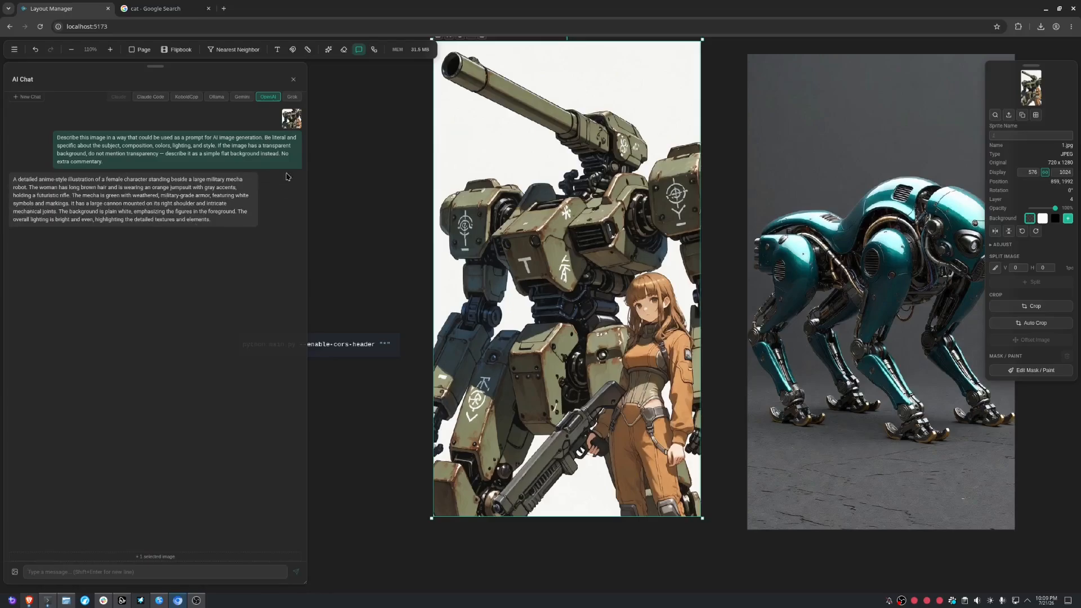
left_click(328, 49)
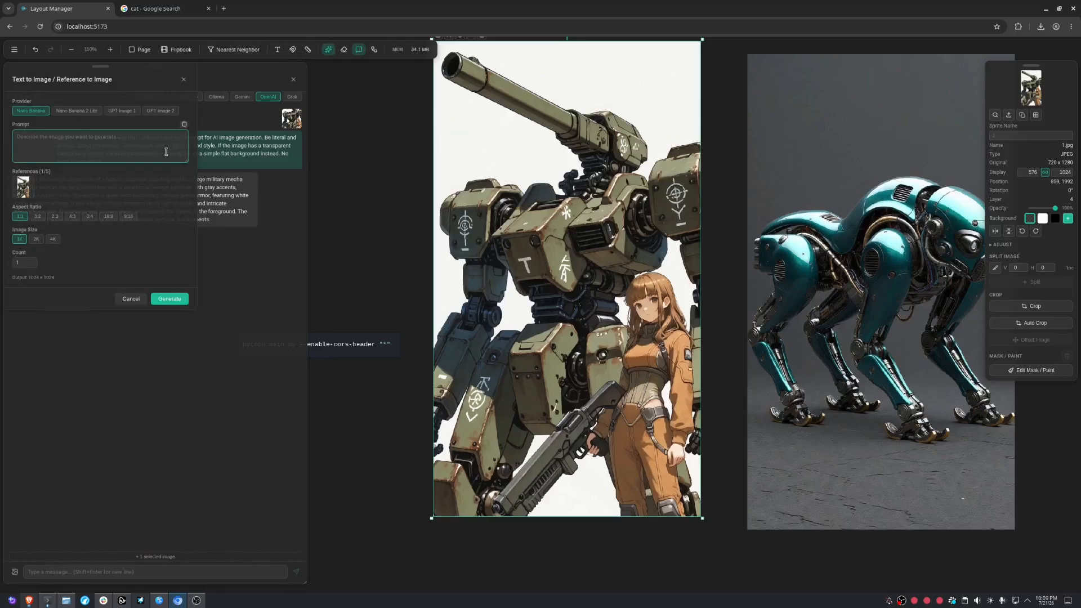
scroll(164, 151, "down", 2)
left_click_drag(188, 161, 158, 263)
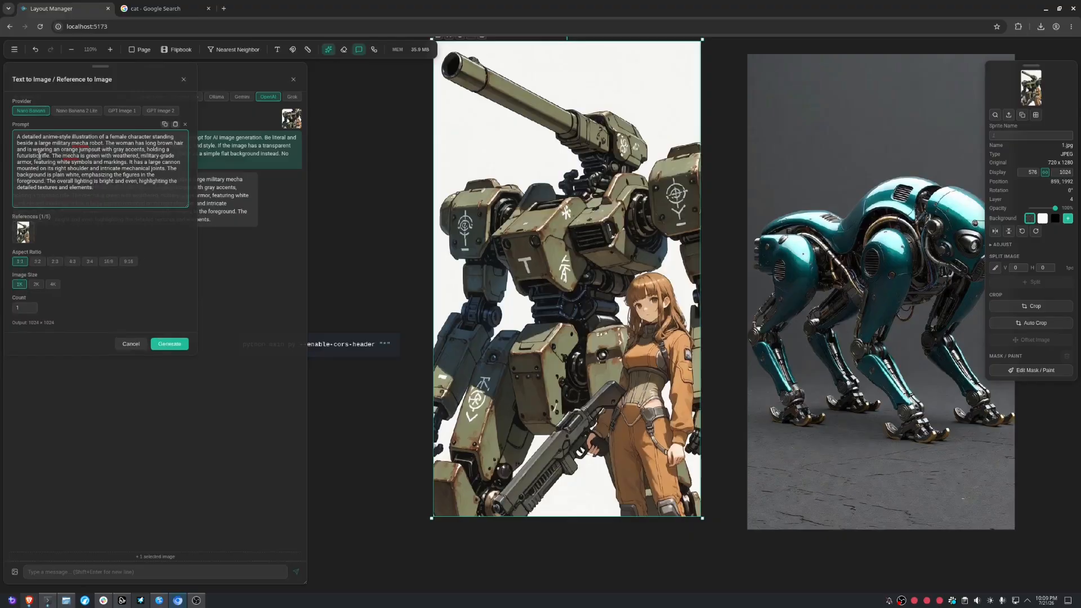
left_click(77, 110)
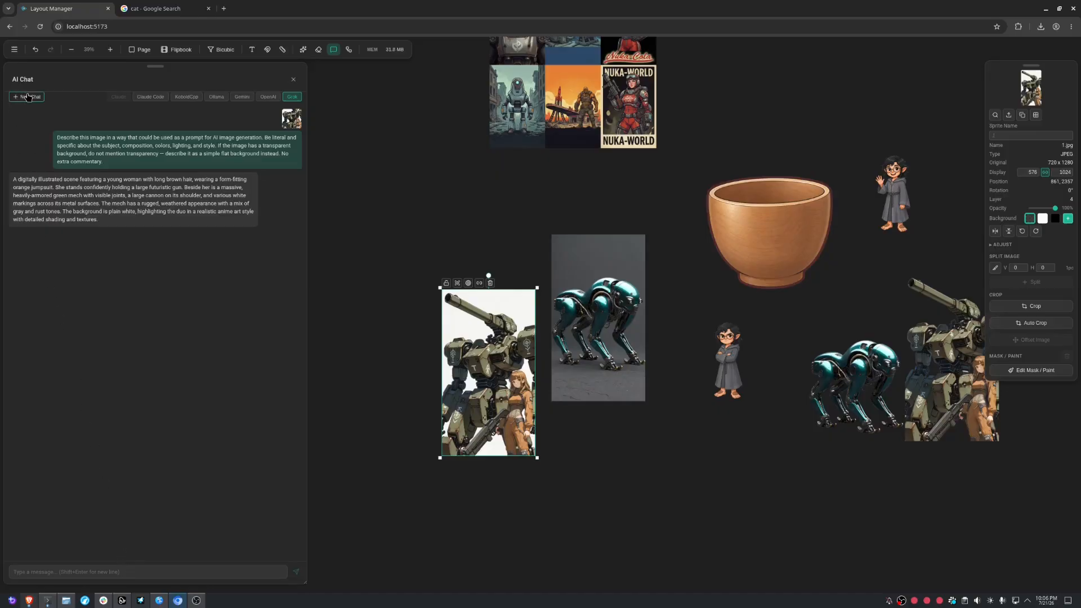
- Start a new AI chat, close the chat, and open ComfyUI for the selected mech image
left_click(28, 96)
left_click(333, 50)
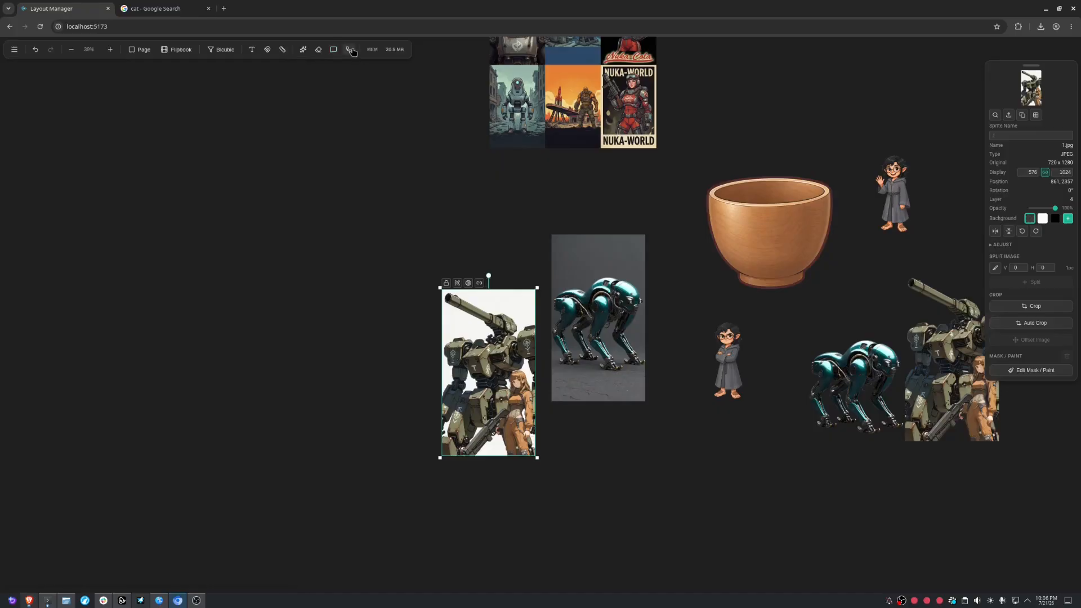
left_click(350, 50)
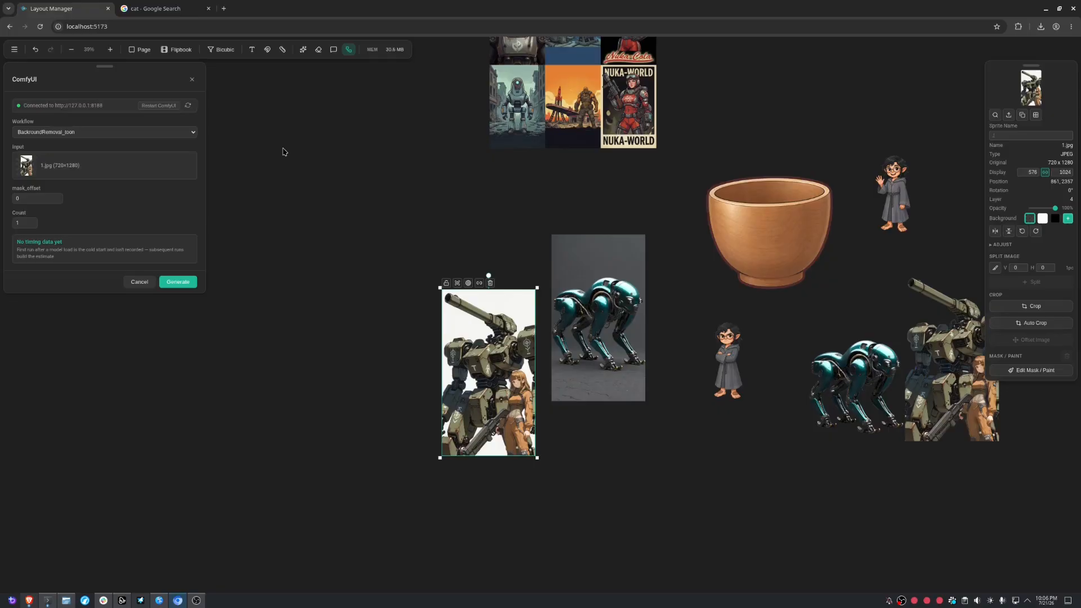
- Paste the screenshot of the command python main.py --enable-cors-header "*" into the workspace, and bring up the LayoutManager folder in the file manager
key("ctrl+v")
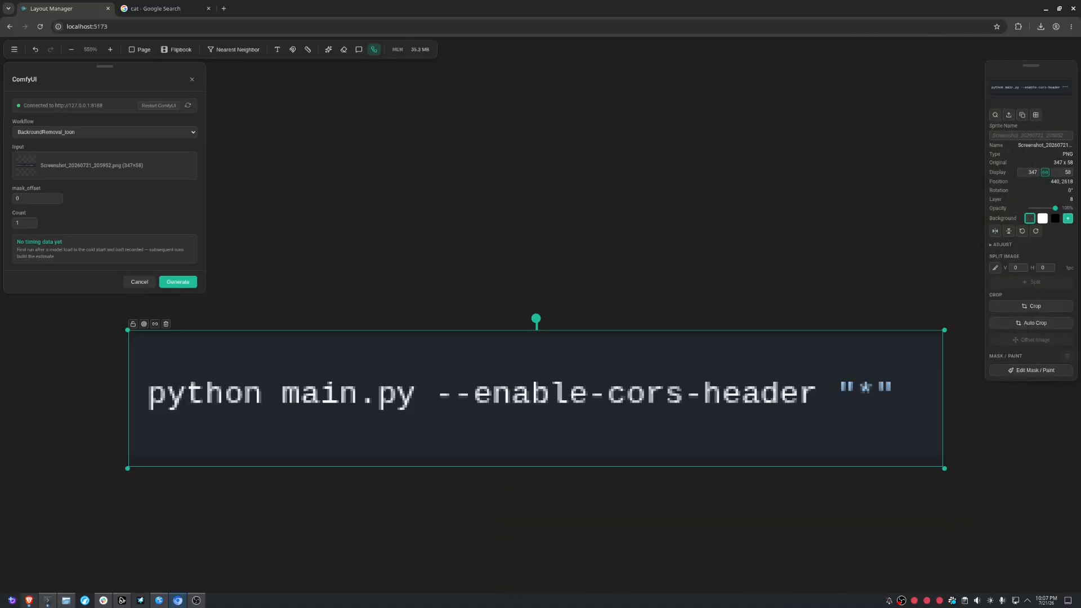
left_click_drag(0, 225, 669, 77)
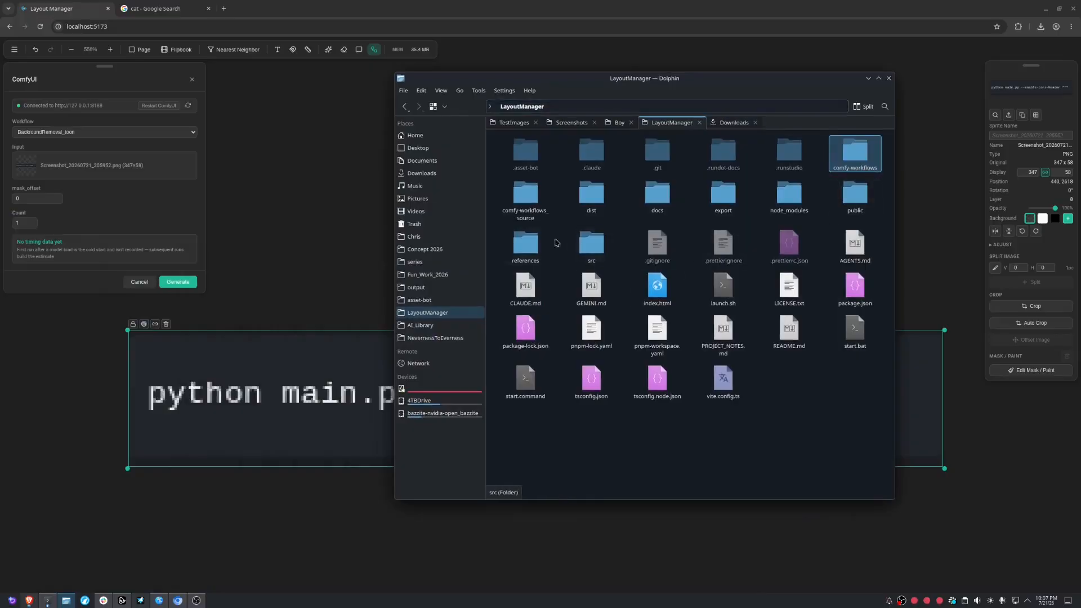
- Move the file manager aside, switch to ComfyUI and open the Anima_Txt2Img_API workflow from the series/LayoutManager project folder
left_click_drag(637, 84, 0, 225)
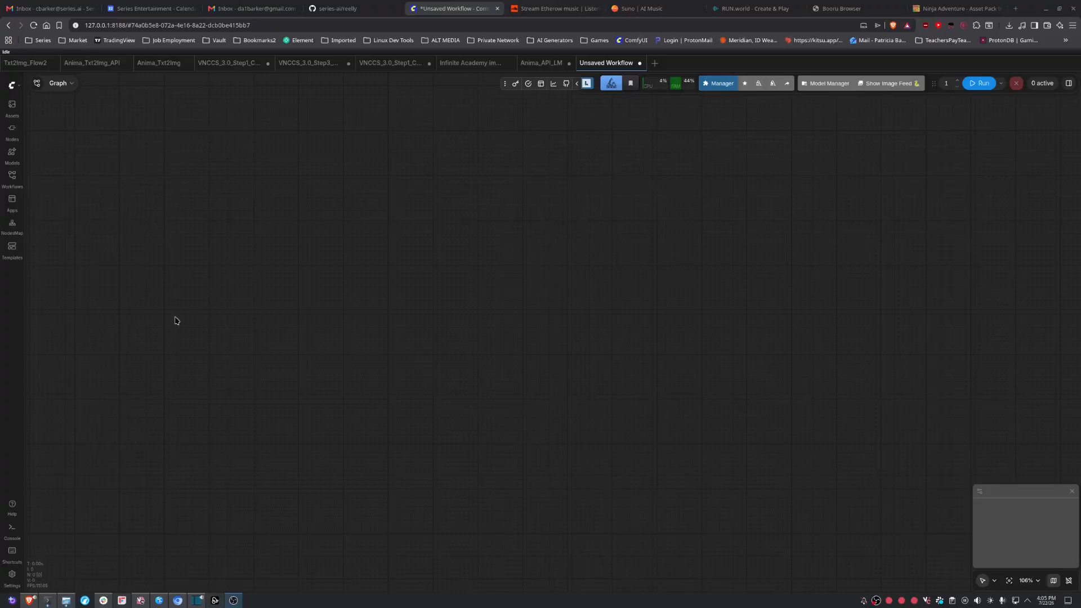
left_click(72, 84)
left_click(11, 85)
mouse_move(17, 125)
left_click(115, 126)
left_click(343, 297)
scroll(445, 332, "down", 5)
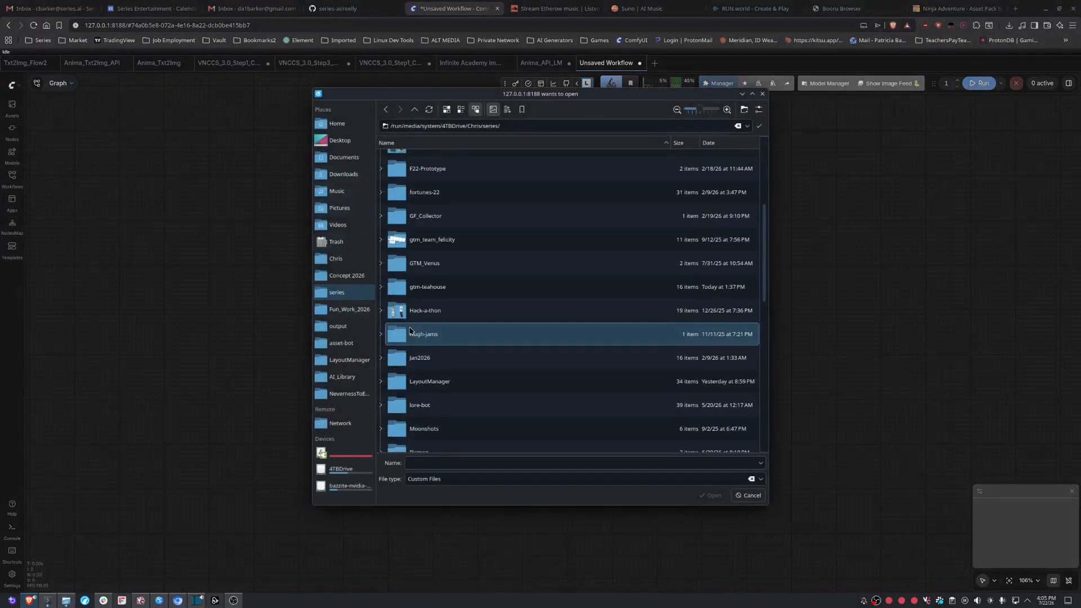
double_click(435, 383)
double_click(475, 310)
left_click(482, 183)
left_click(487, 161)
left_click(710, 495)
- Export the open workflow in API format under the file name Anima_Txt2Img_API
scroll(308, 346, "up", 6)
left_click_drag(389, 189, 488, 312)
left_click_drag(810, 539, 601, 477)
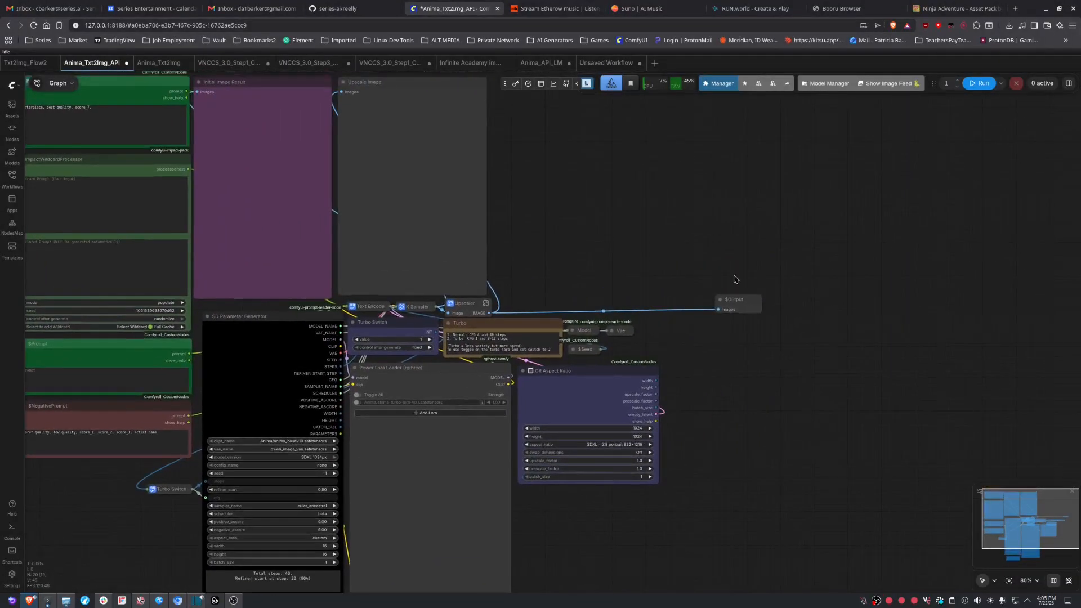
left_click_drag(737, 281, 833, 395)
left_click_drag(718, 460, 683, 353)
left_click(58, 82)
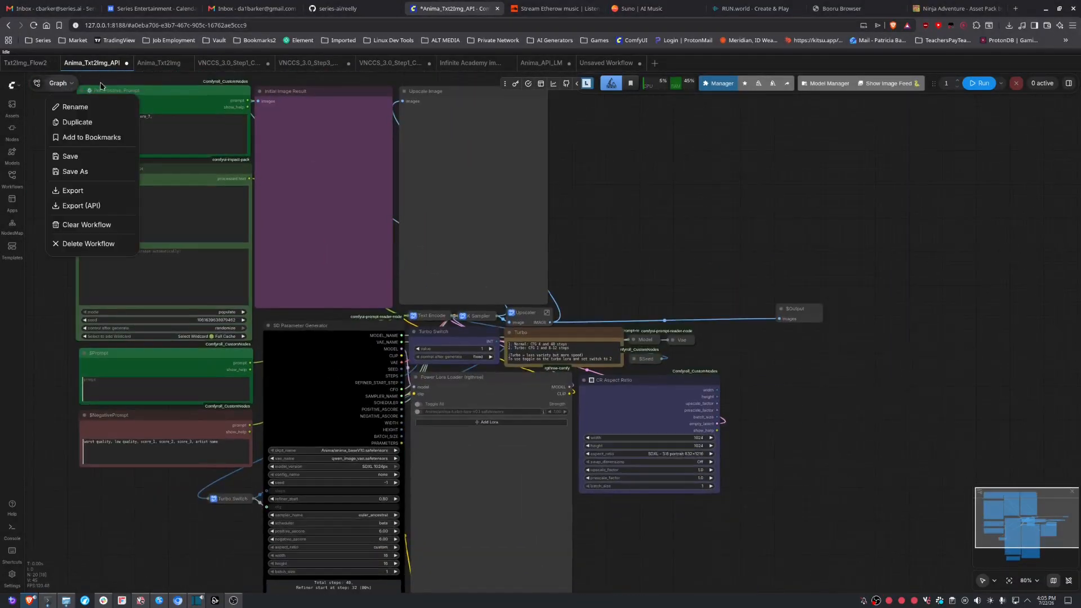
left_click(123, 205)
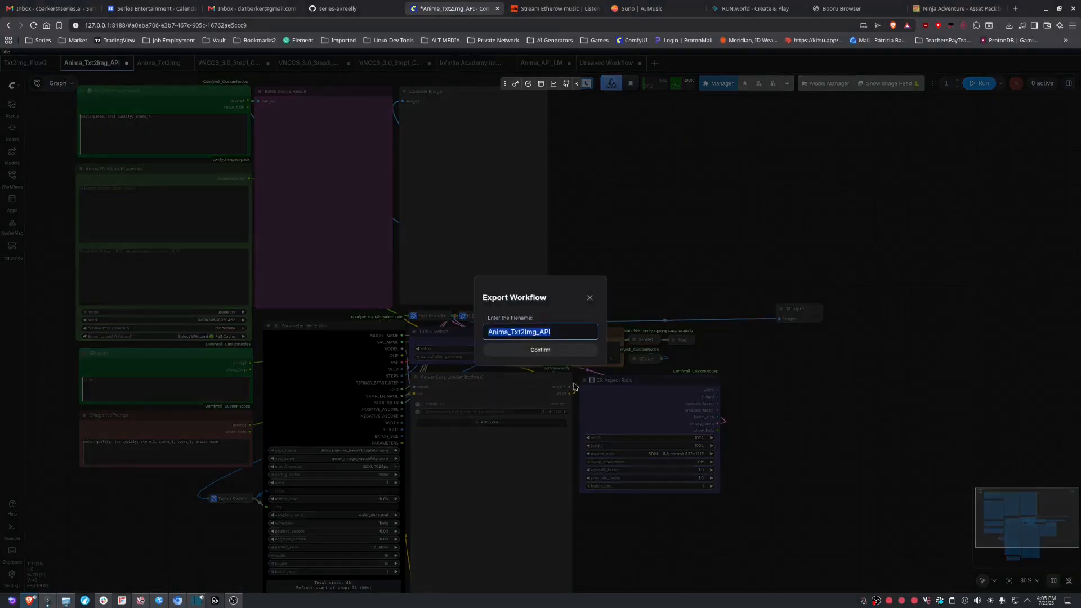
key("Return")
- In Layout Manager, replace the Anima_API_LM prompt with the tags "1girl, absurdres, aya_brea, blue_sky, brown_jacket, city, grey_shirt, gun…" and generate one image
left_click(114, 217)
key("ctrl+a")
type("1girl, absurdres, aya_brea, blue_sky, brown_jacket, city, grey_shirt, gun, hand_in_pocket, handgun, highres, holding, holding_gun, holding_weapon, jacket, kornod, looking_up, parasite_eve, shirt, sky, solo, wall, weapon")
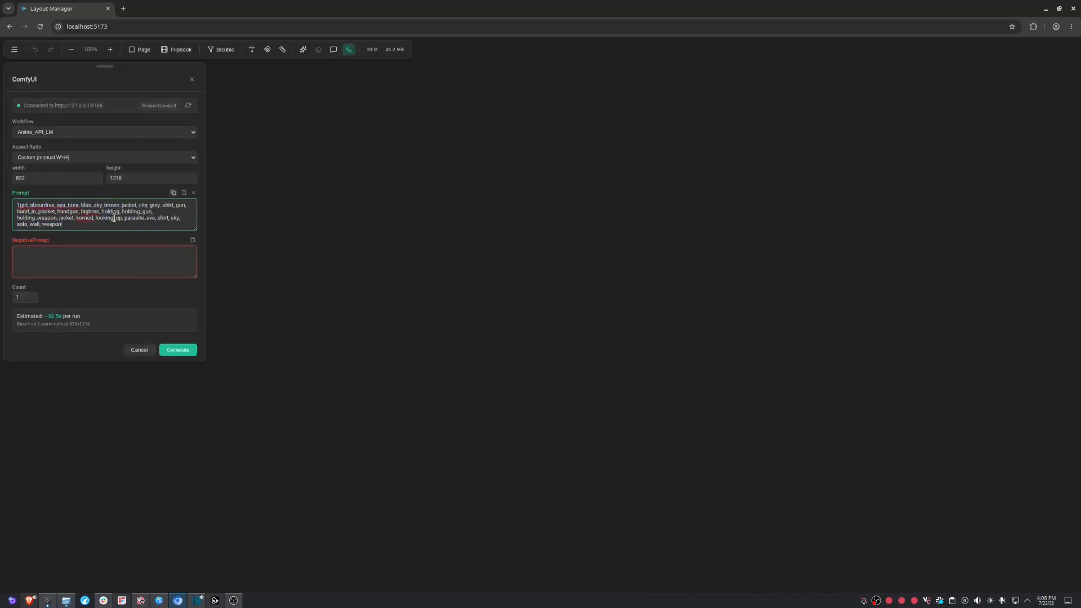
left_click(178, 350)
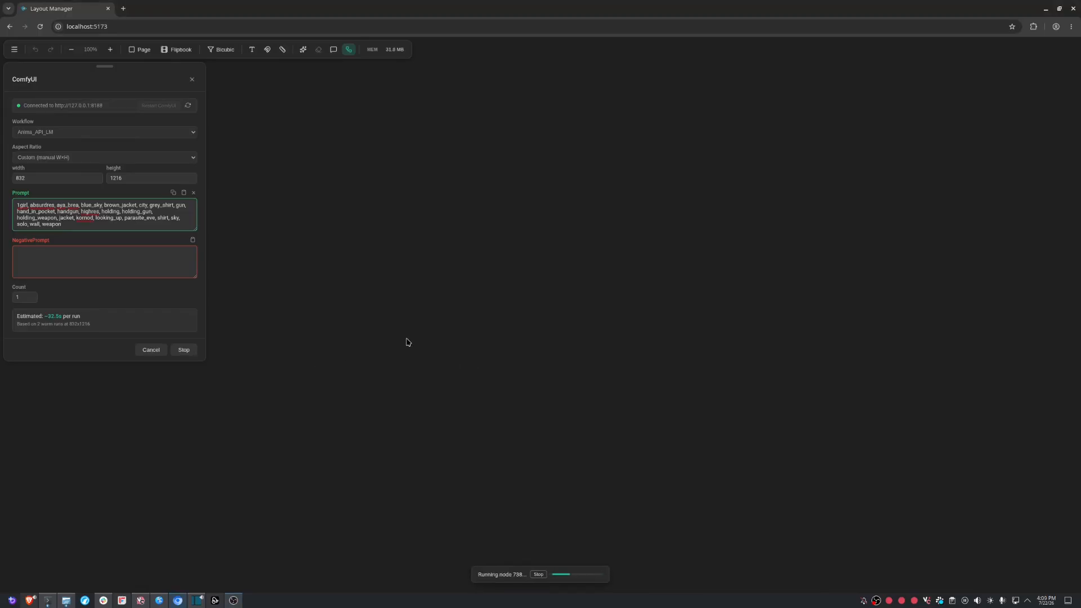
- Run the background removal workflow on the generated image of the girl and arrange the result beside the original
left_click(451, 326)
left_click(152, 133)
left_click(113, 160)
left_click(178, 282)
left_click_drag(803, 460, 716, 459)
left_click_drag(716, 459, 743, 462)
- Open mask editing for the background-removed image and outline the leftover city background beside the jacket with a polygonal lasso selection
left_click(1025, 371)
left_click(12, 224)
scroll(647, 415, "up", 4)
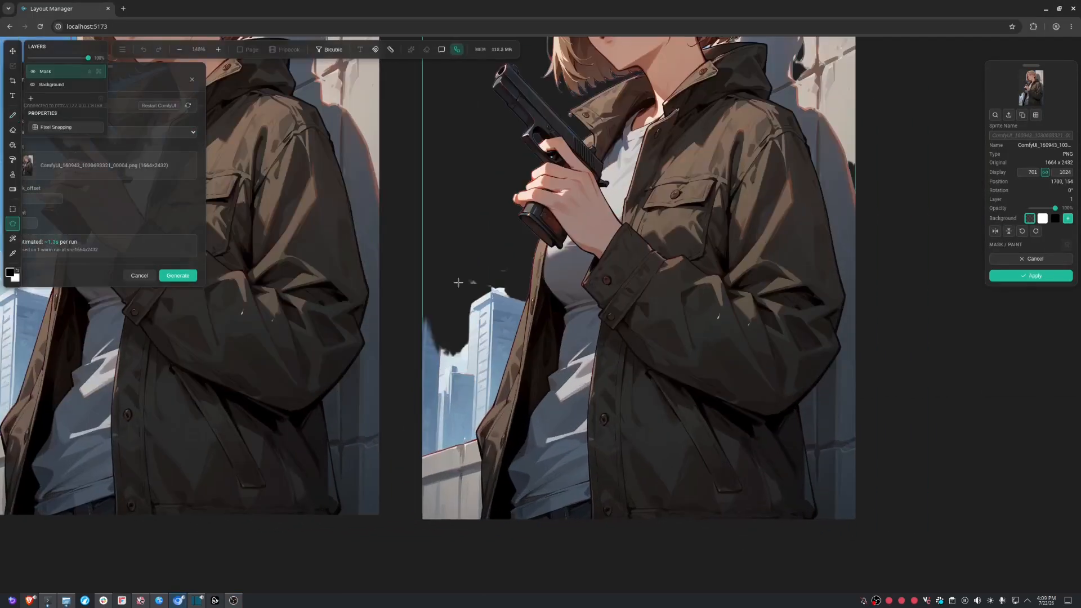
left_click(407, 251)
left_click(495, 227)
left_click(515, 257)
scroll(521, 303, "up", 4)
scroll(521, 302, "up", 3)
left_click(534, 276)
left_click(467, 484)
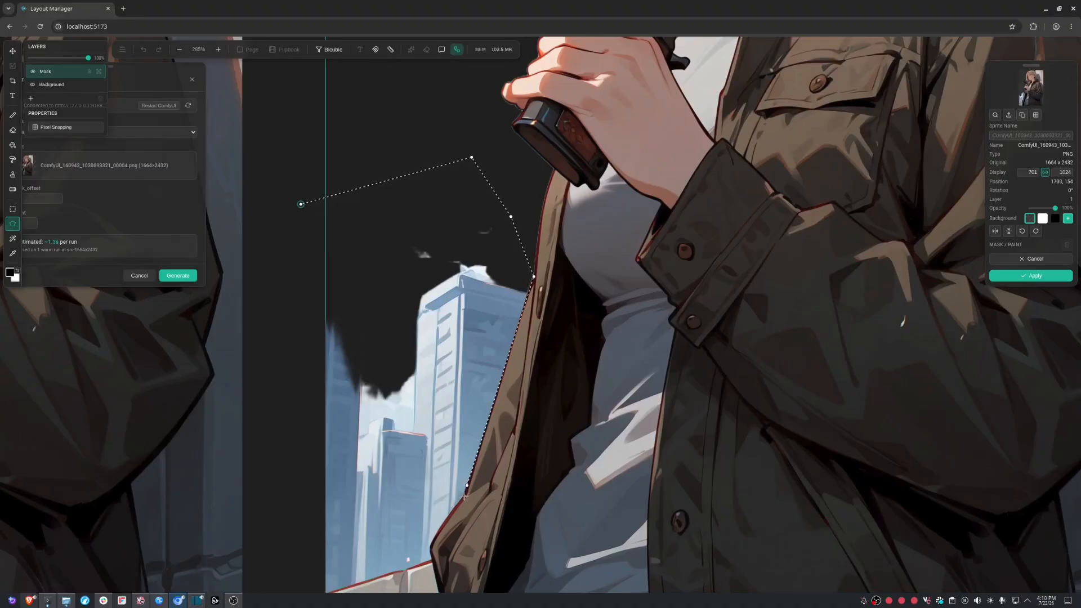
left_click(431, 546)
scroll(564, 366, "up", 7)
left_click(566, 372)
left_click(349, 439)
key("Return")
- Fill the selected leftover background with black on the Mask layer
scroll(353, 456, "down", 9)
key("g")
left_click(451, 332)
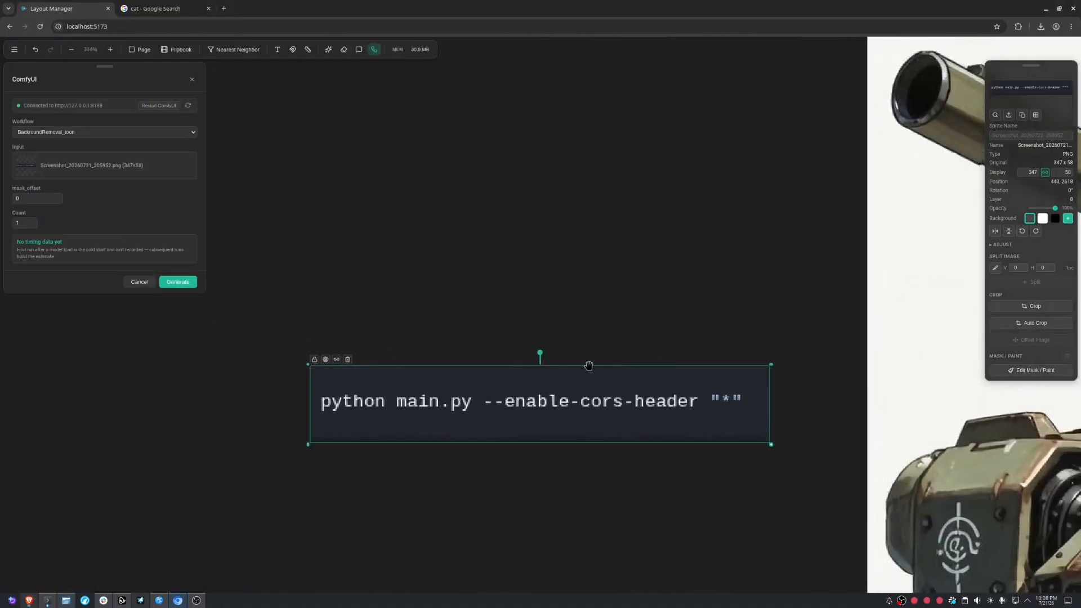
- Close the ComfyUI panel and deselect the command screenshot in the workspace with the mech image
left_click_drag(589, 366, 449, 367)
scroll(444, 367, "down", 6)
left_click_drag(926, 419, 633, 366)
scroll(614, 362, "down", 5)
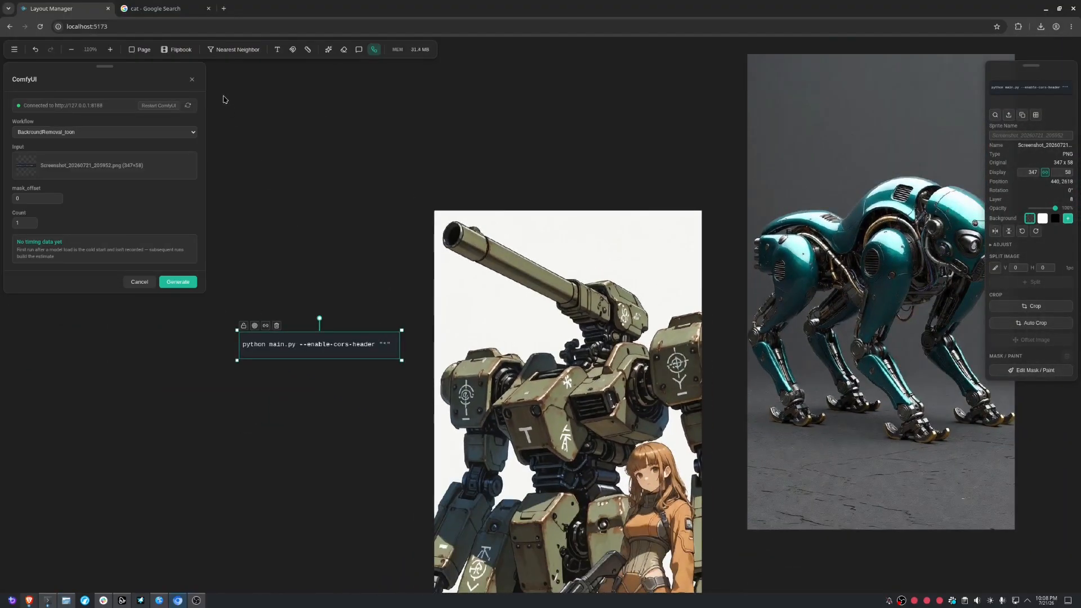
left_click(192, 80)
left_click(403, 186)
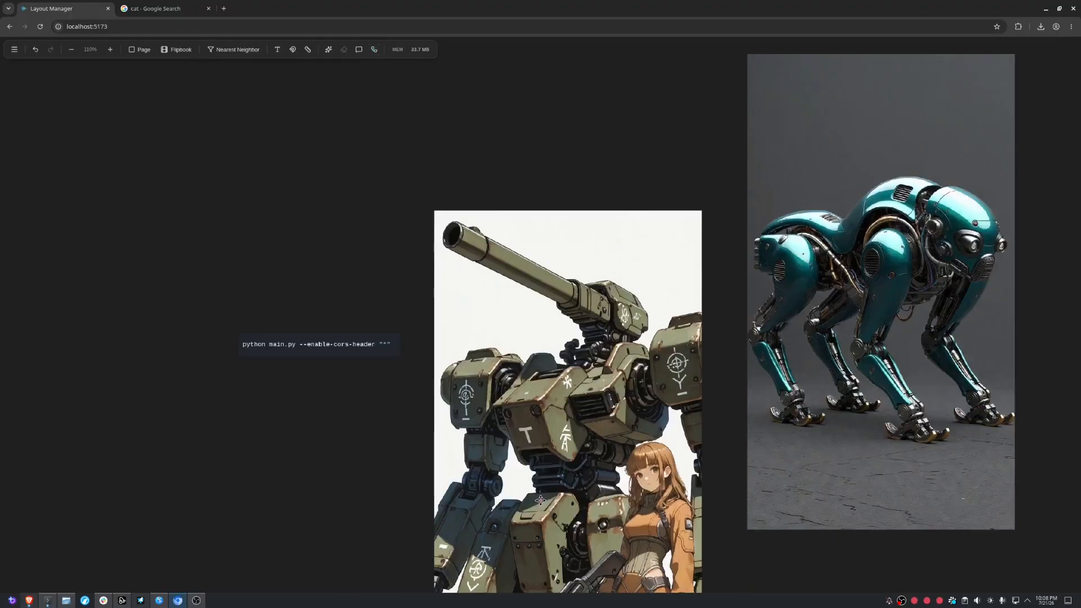